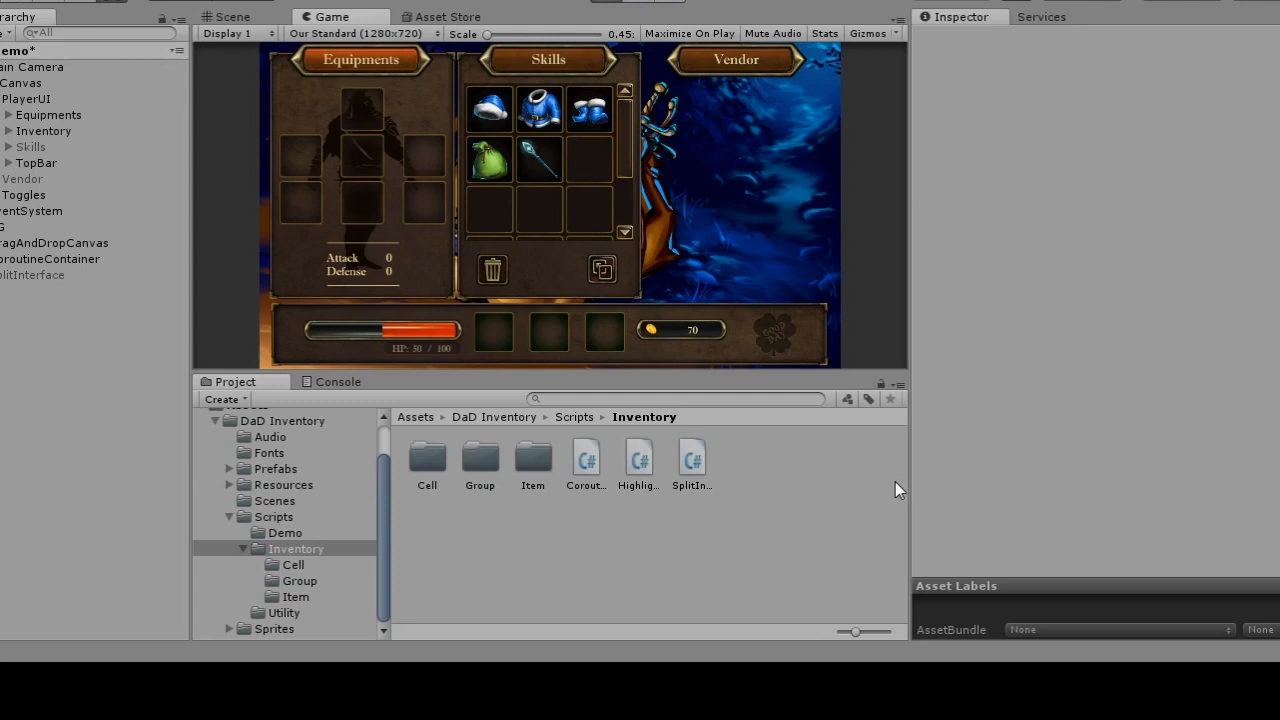
Step: Look through the inventory scripts in the Cell, Group and Item folders
click(298, 566)
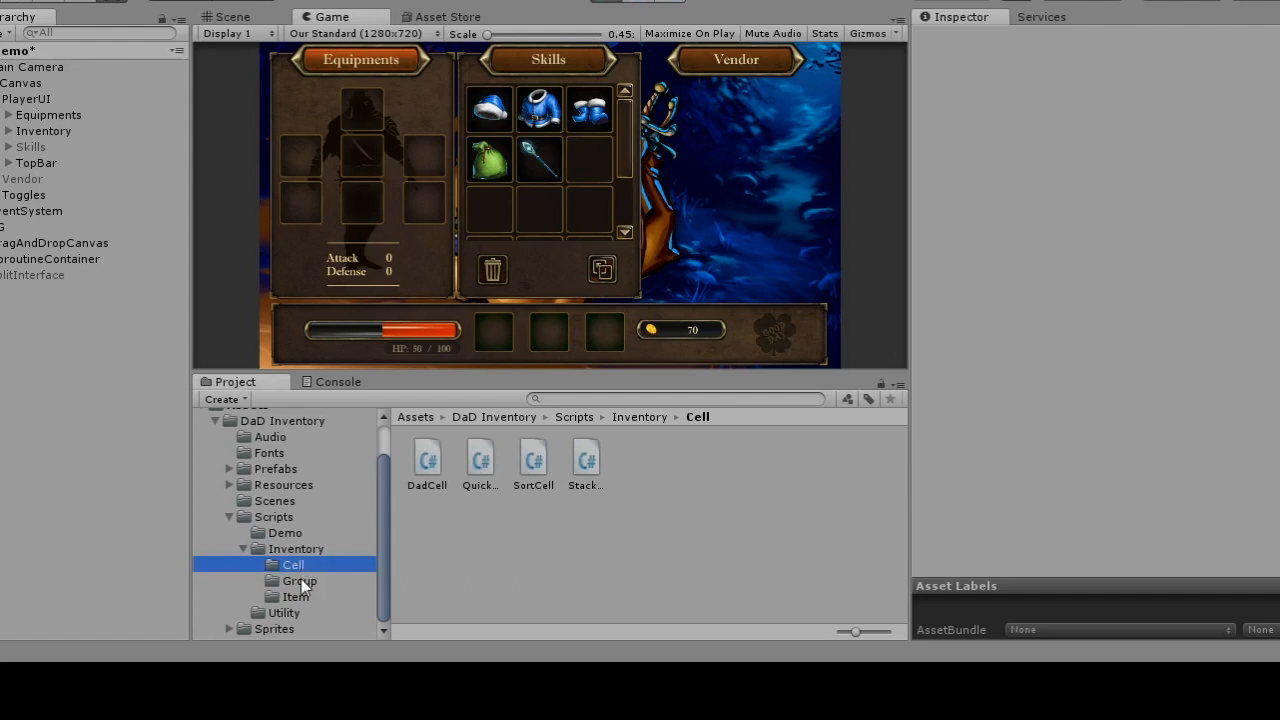
click(303, 583)
click(300, 598)
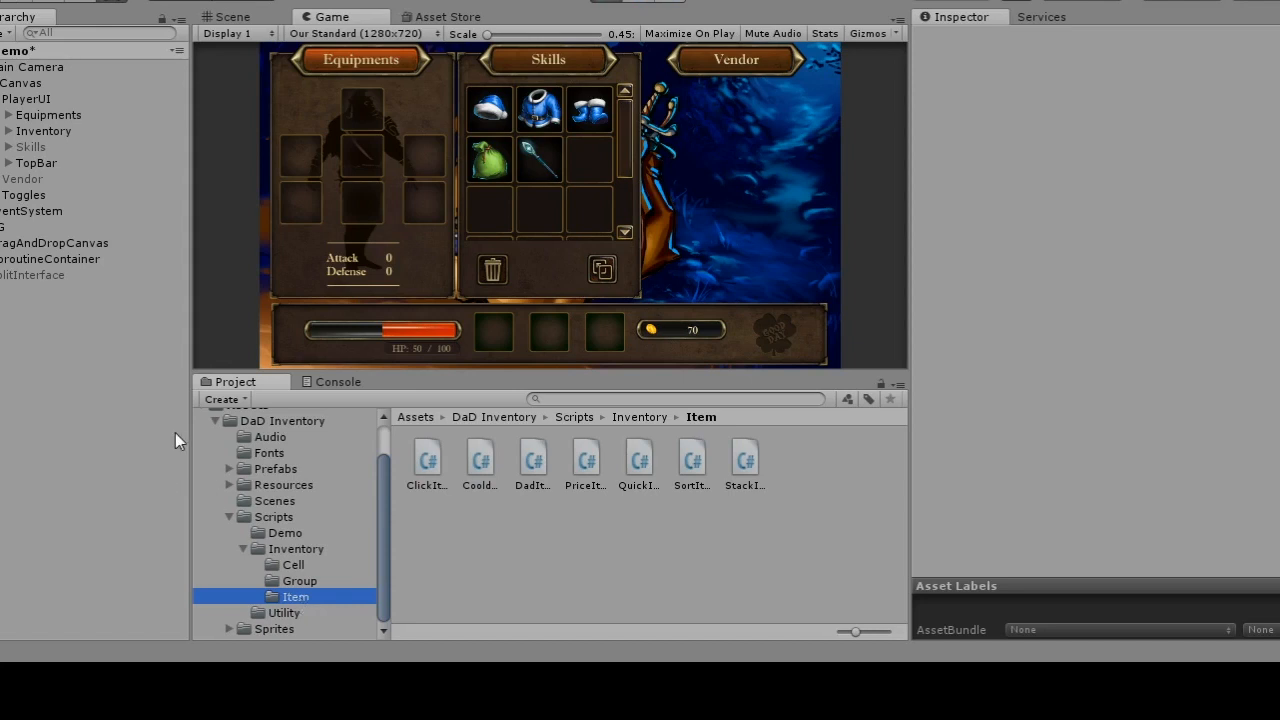
Step: Expand the Inventory object down to its CellsGroup and locate its first three cells in the Scene view
click(47, 138)
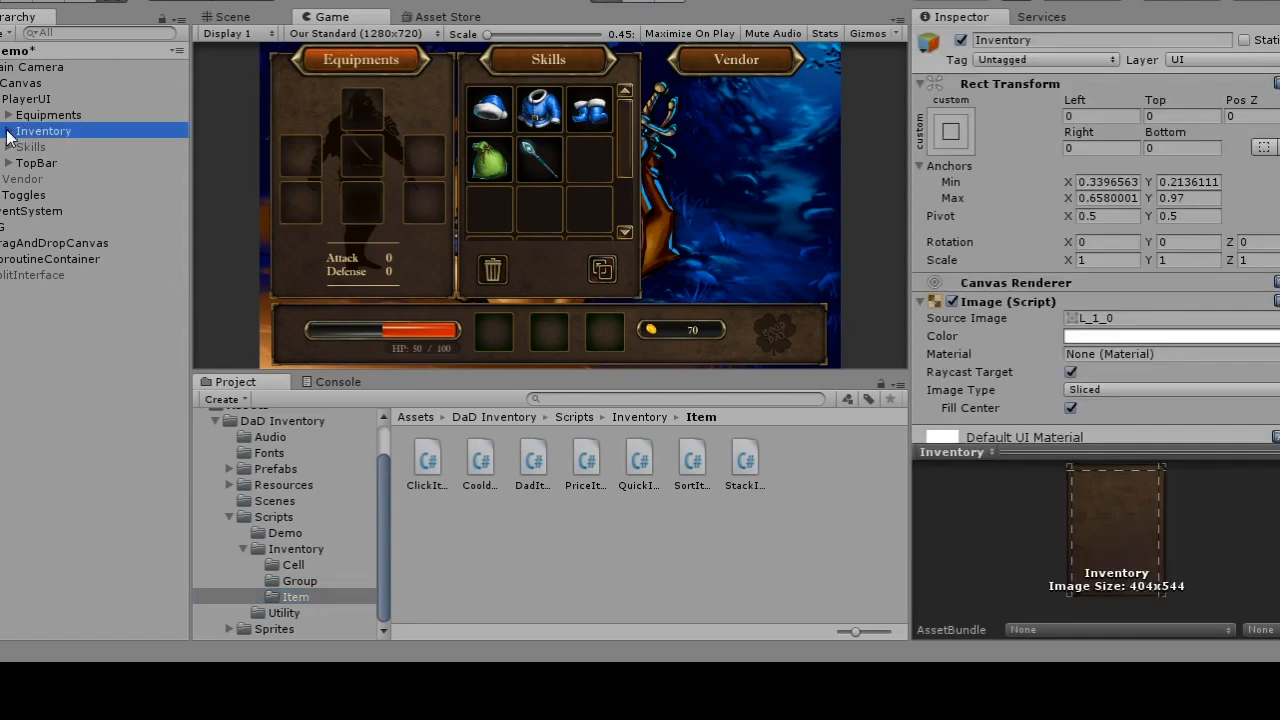
click(9, 131)
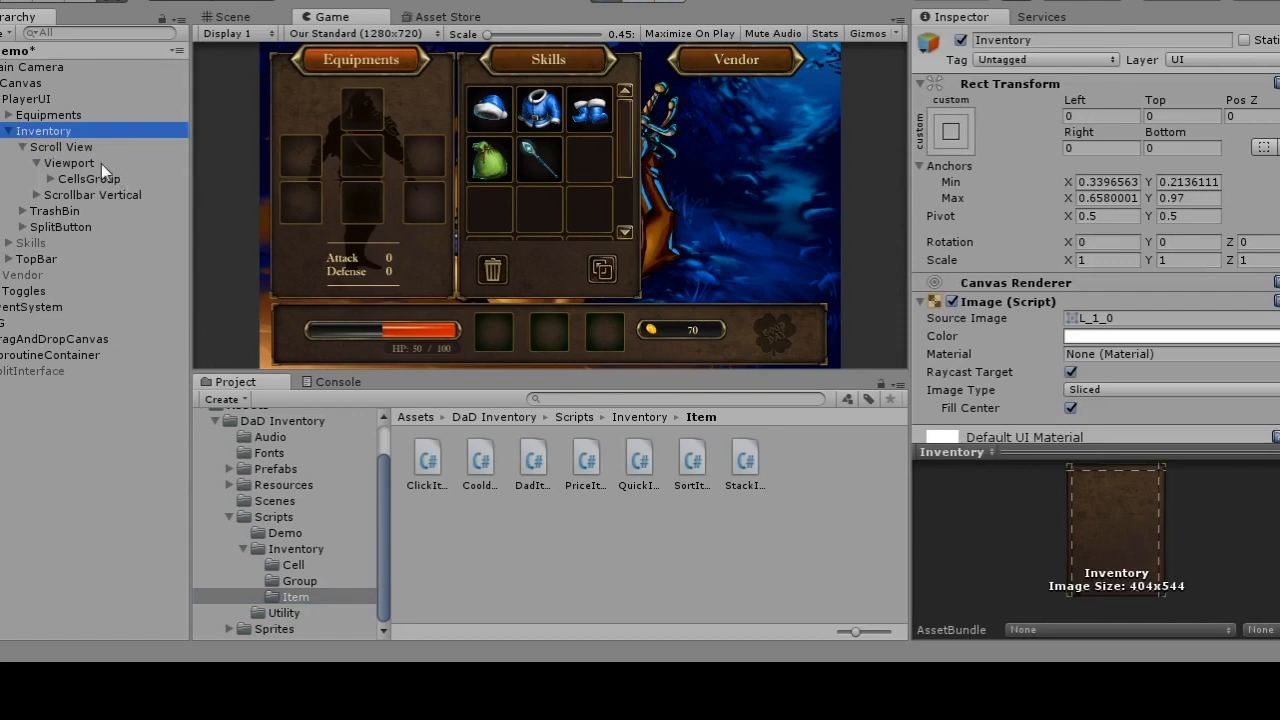
click(270, 18)
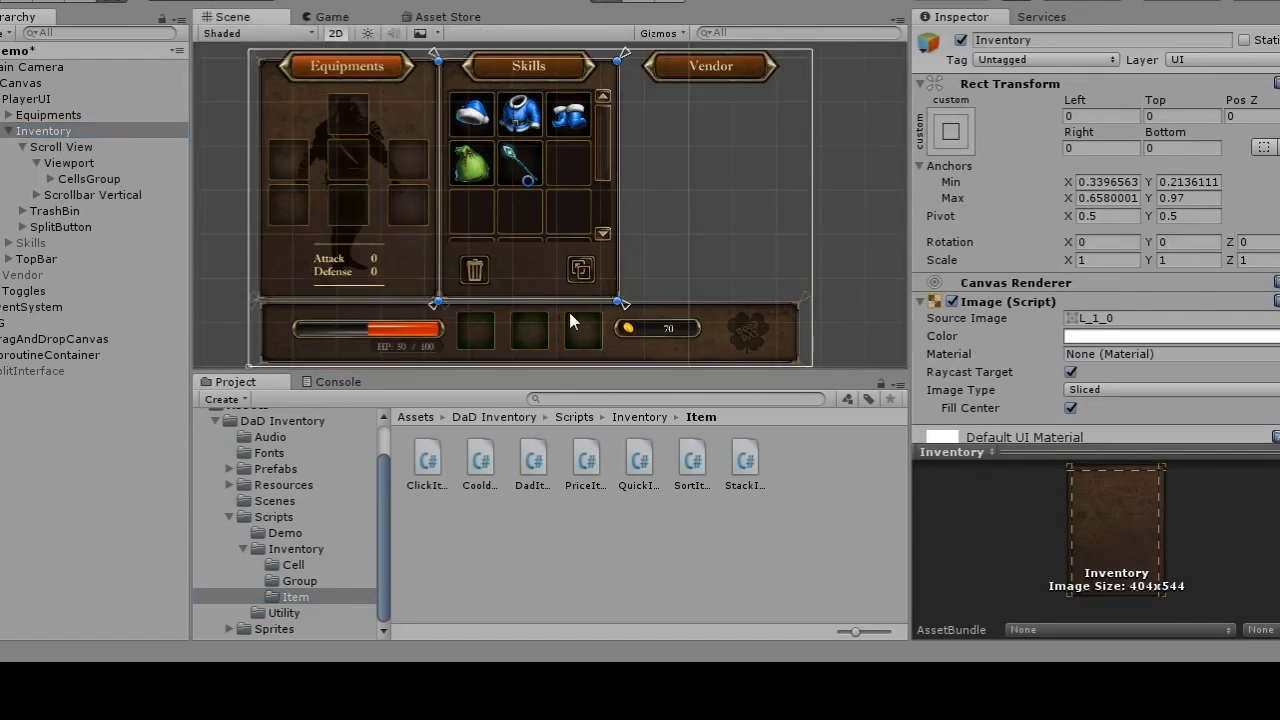
click(102, 179)
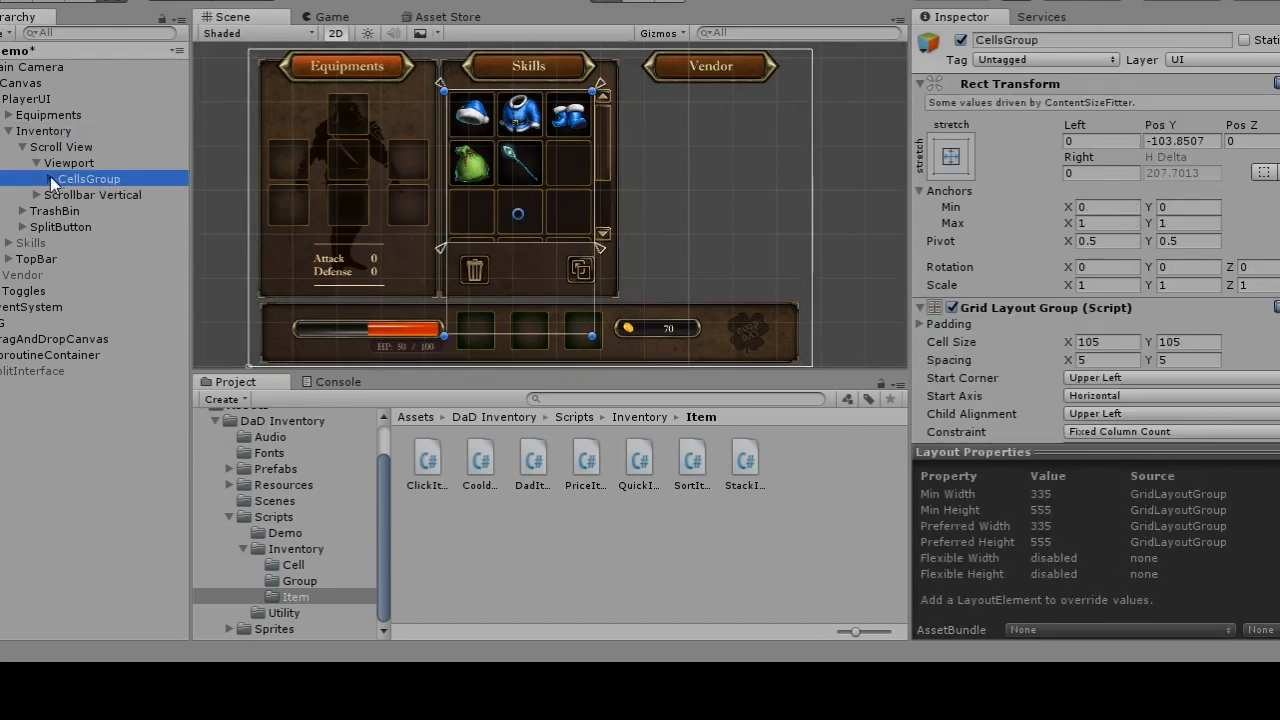
click(51, 179)
click(87, 193)
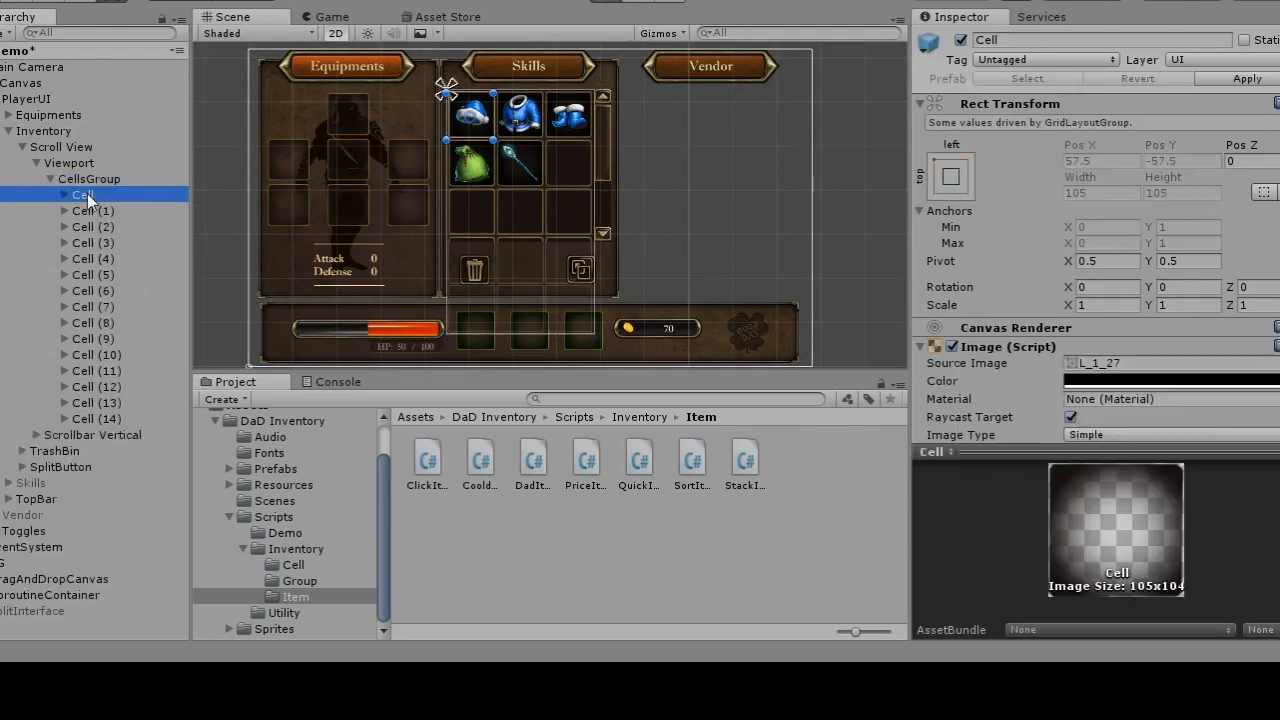
click(93, 208)
click(93, 224)
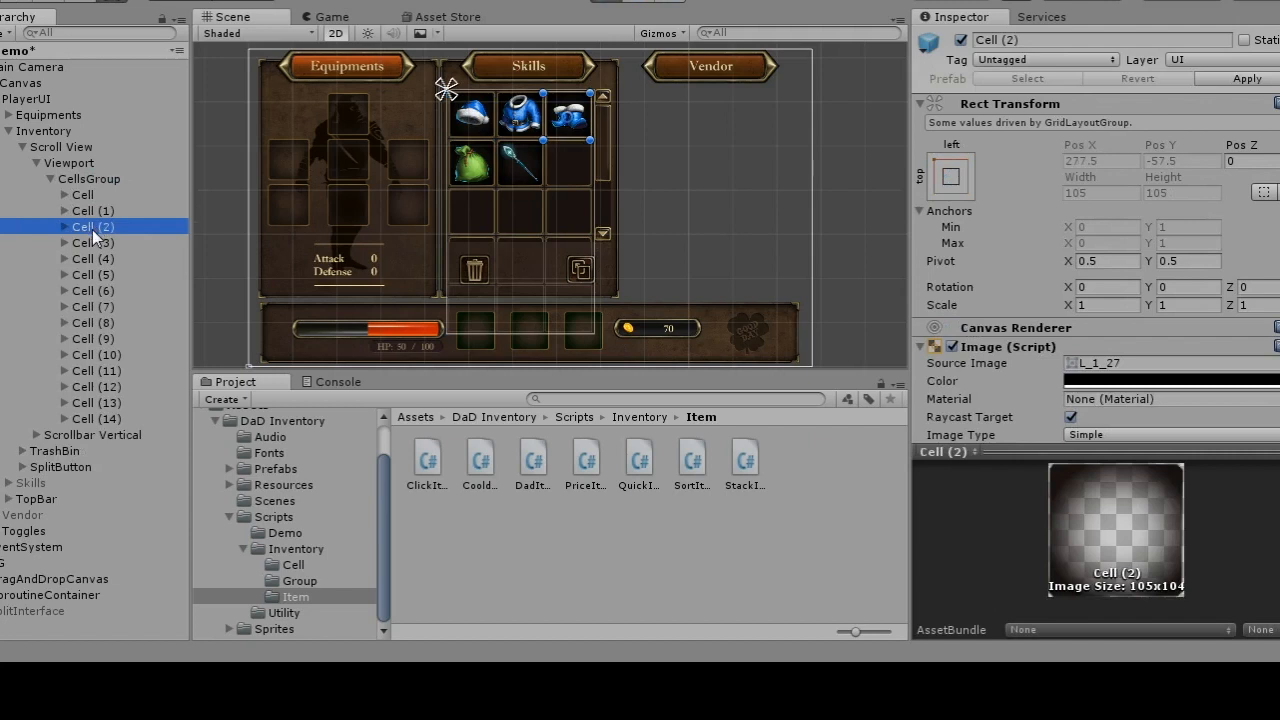
Step: Examine the item objects nested inside Cell (2), Cell (3) and Cell (4), then clear the selection
click(64, 226)
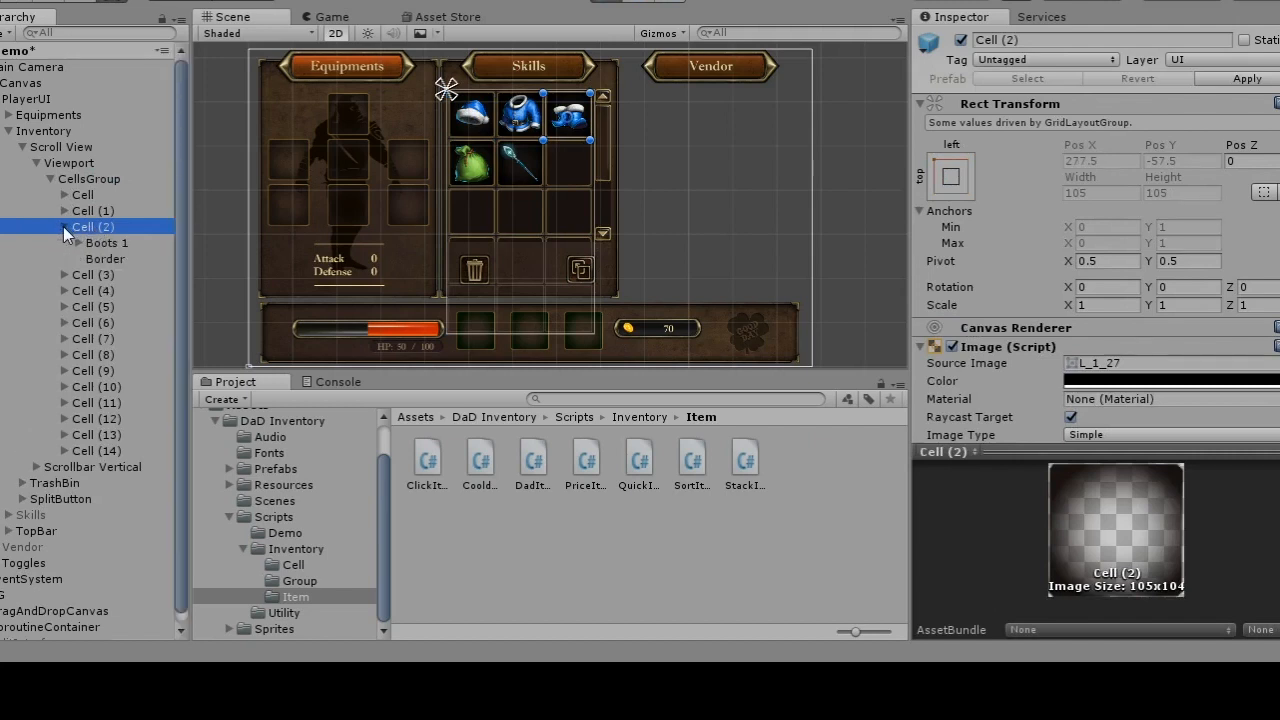
click(112, 244)
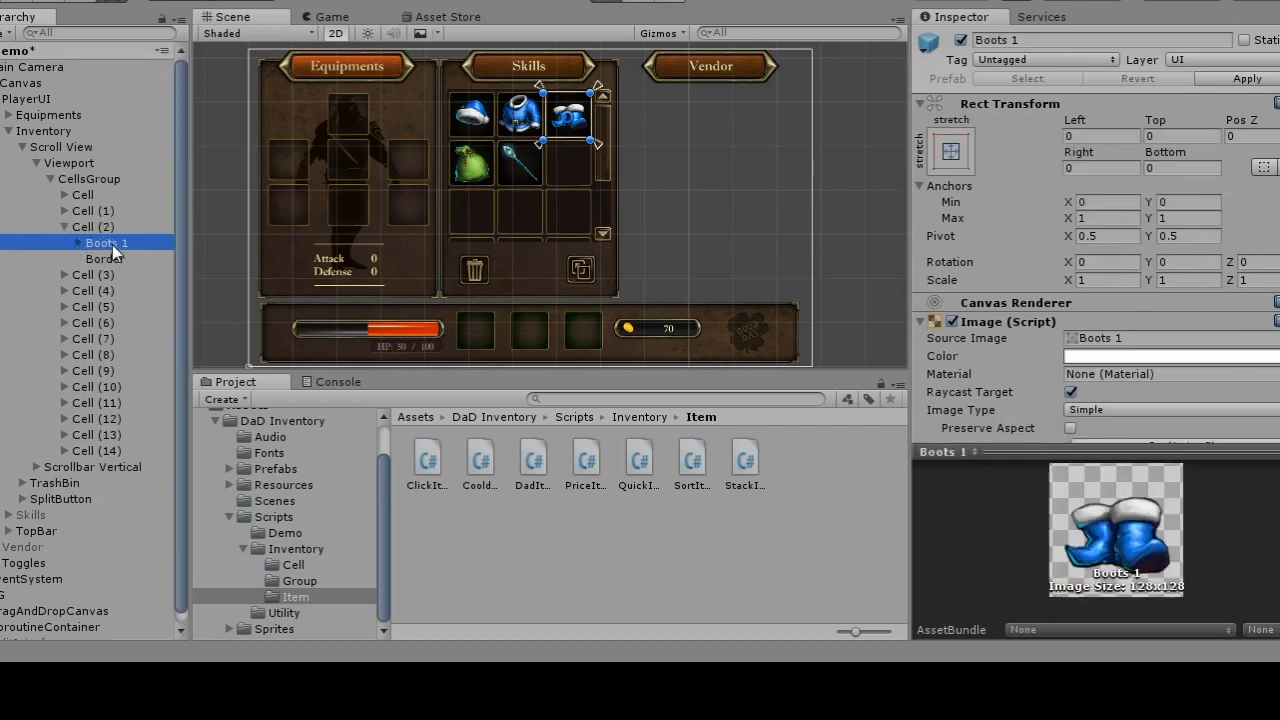
click(63, 274)
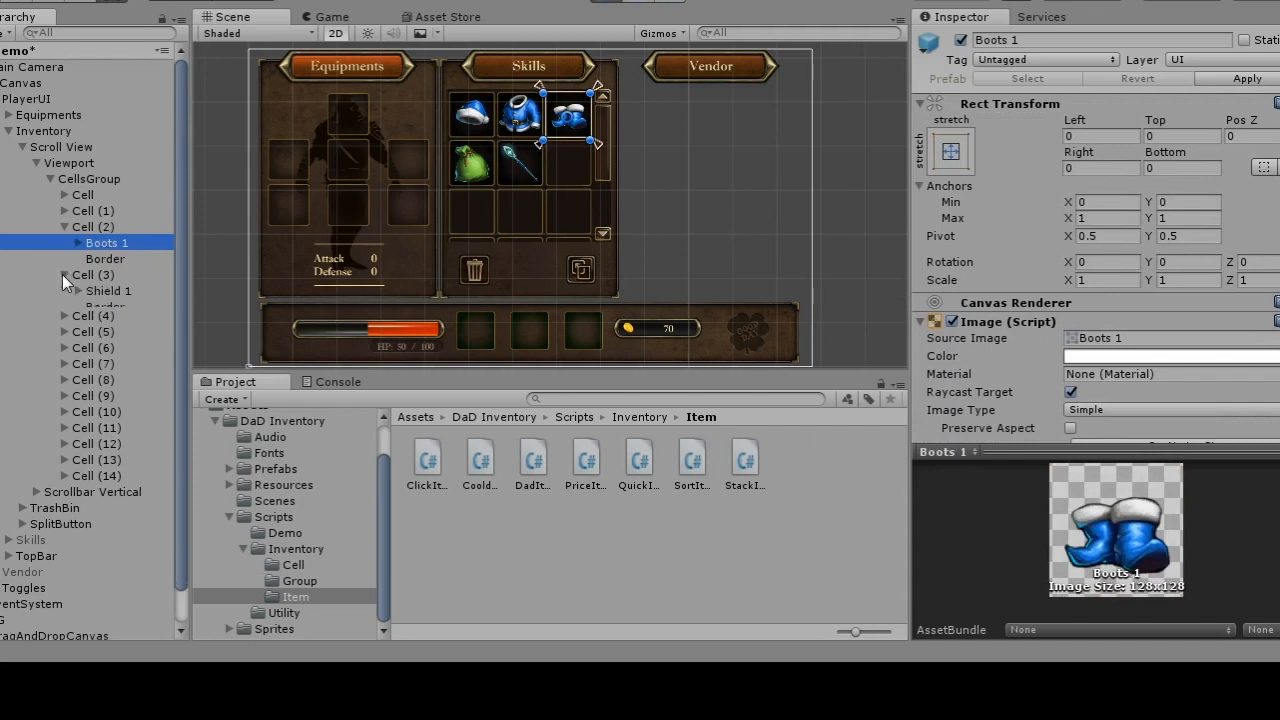
click(108, 290)
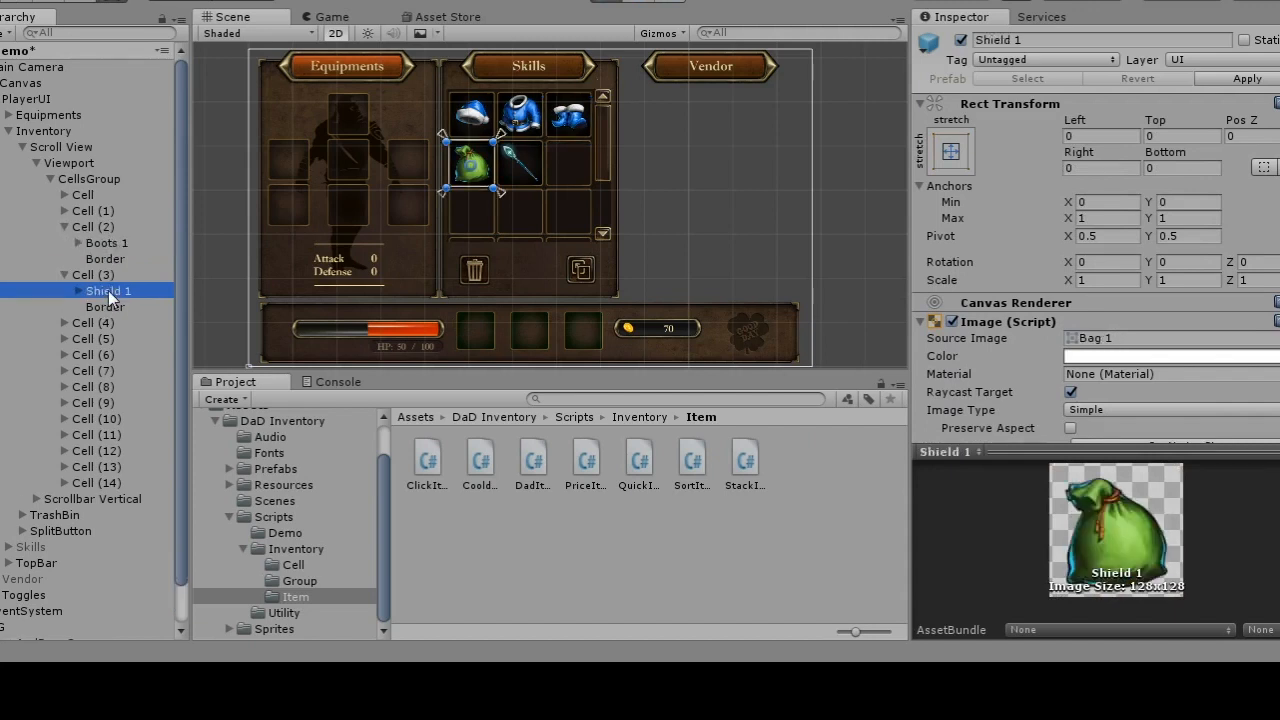
click(64, 322)
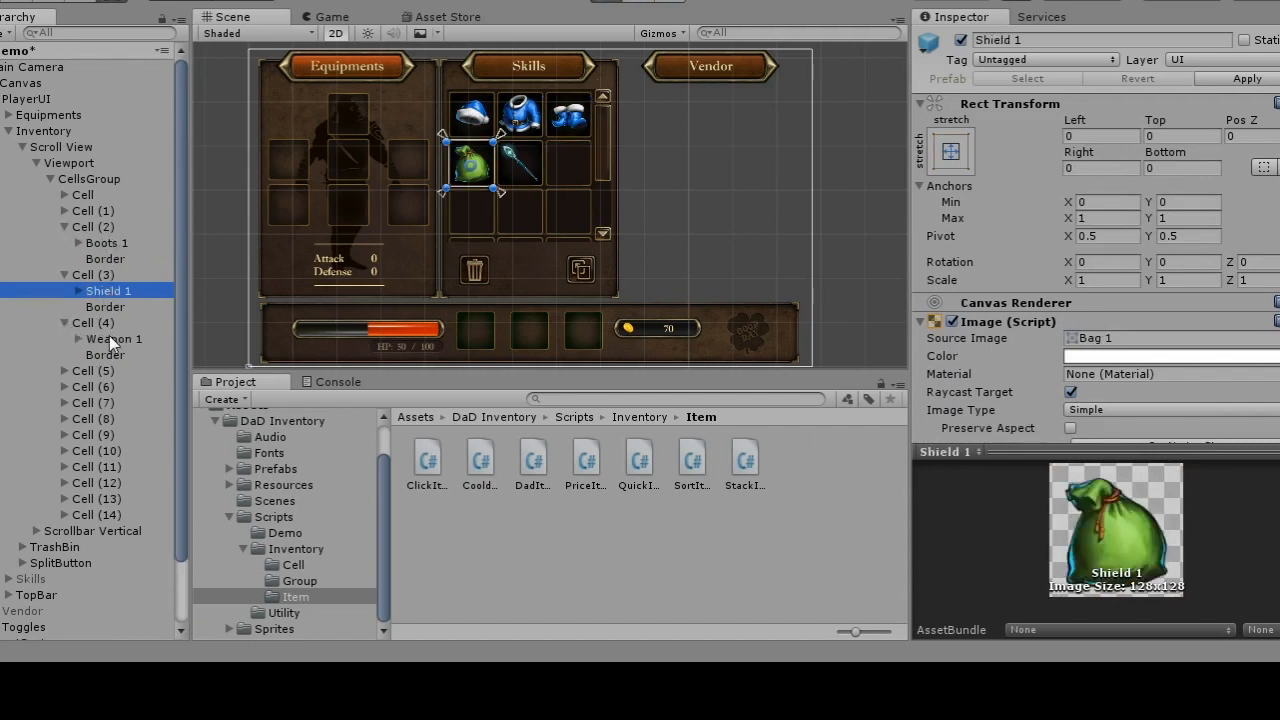
click(111, 340)
click(488, 562)
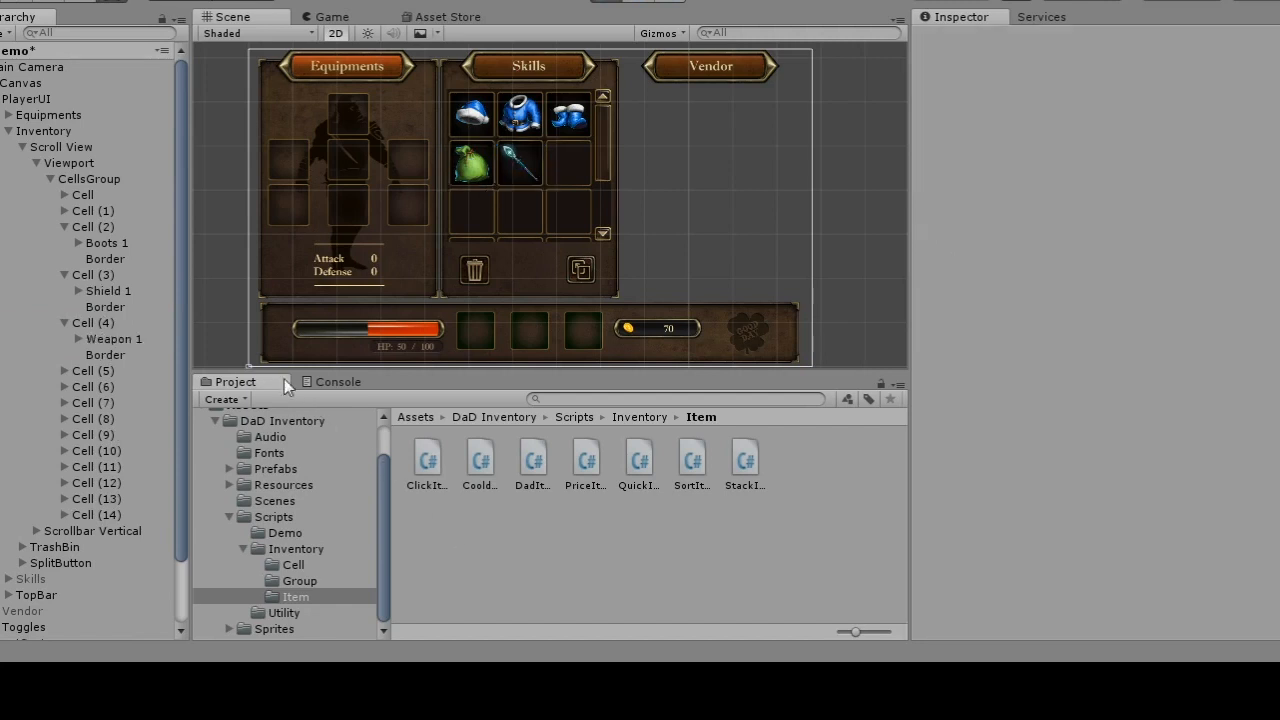
Step: Compare the Dad Cell script on Cell (2) with the Dad Item script on its Boots 1 item
click(111, 233)
scroll(1030, 270, down, 5)
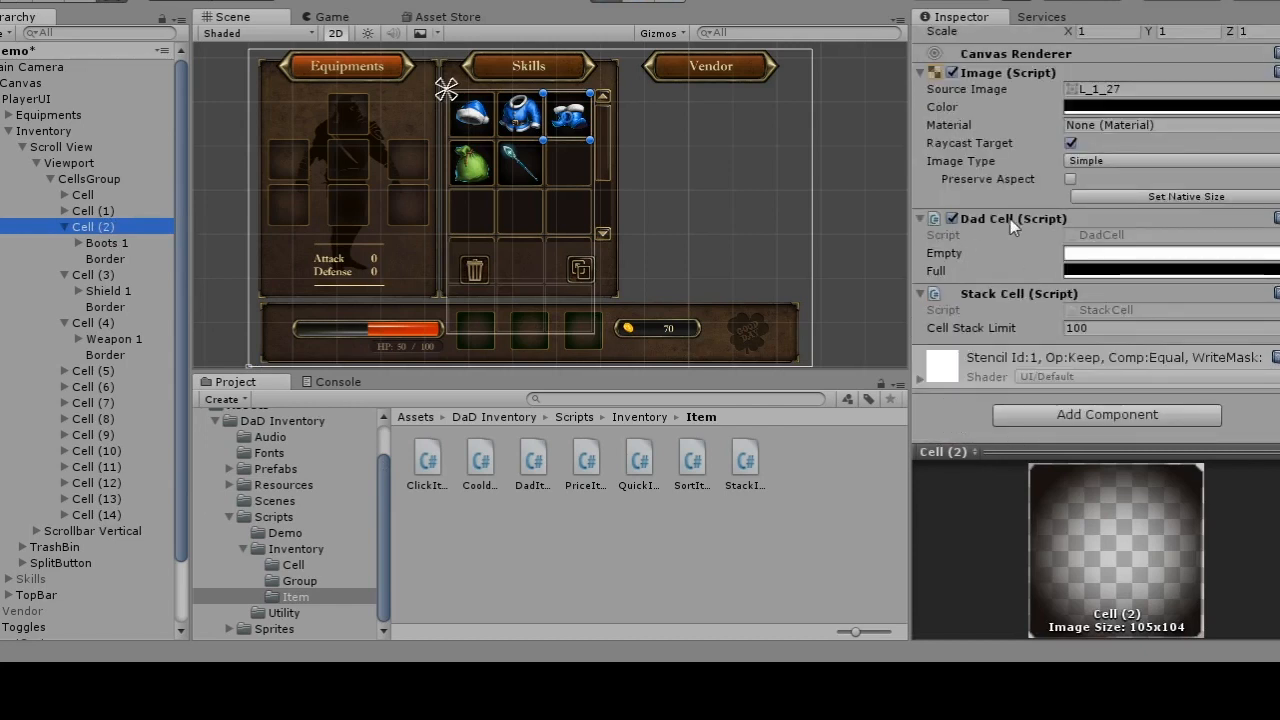
click(110, 243)
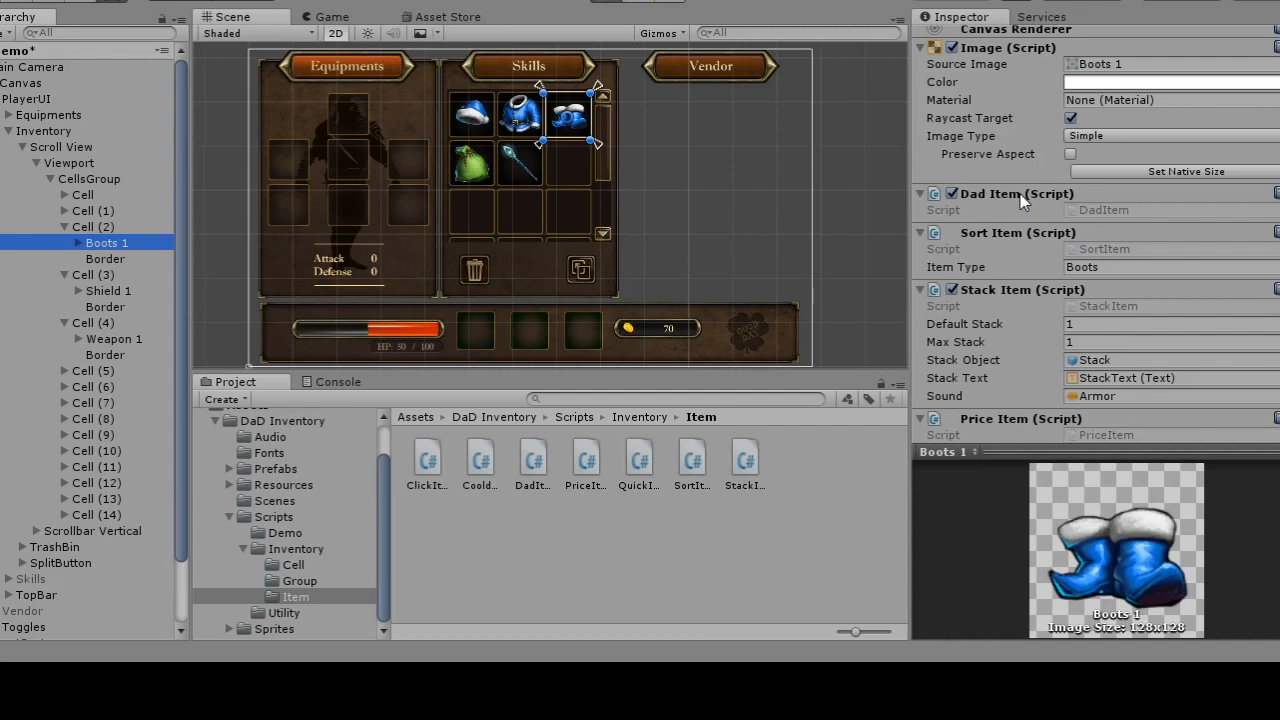
click(141, 224)
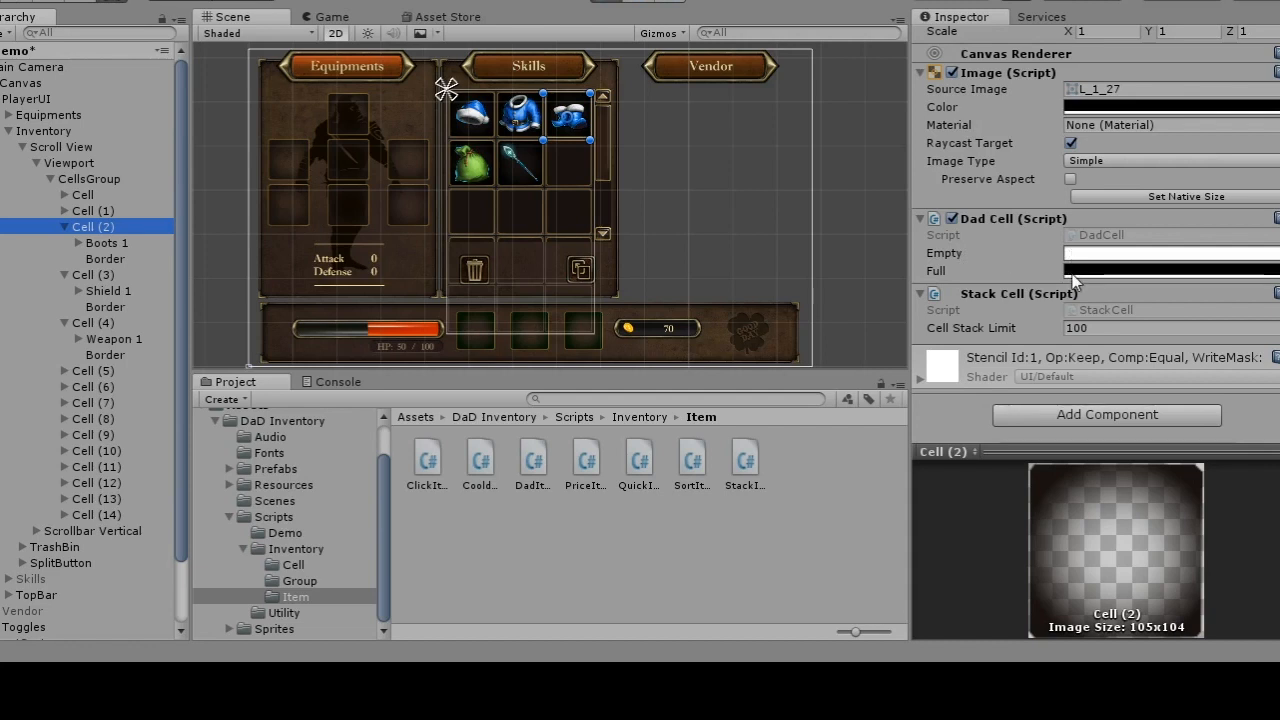
click(154, 246)
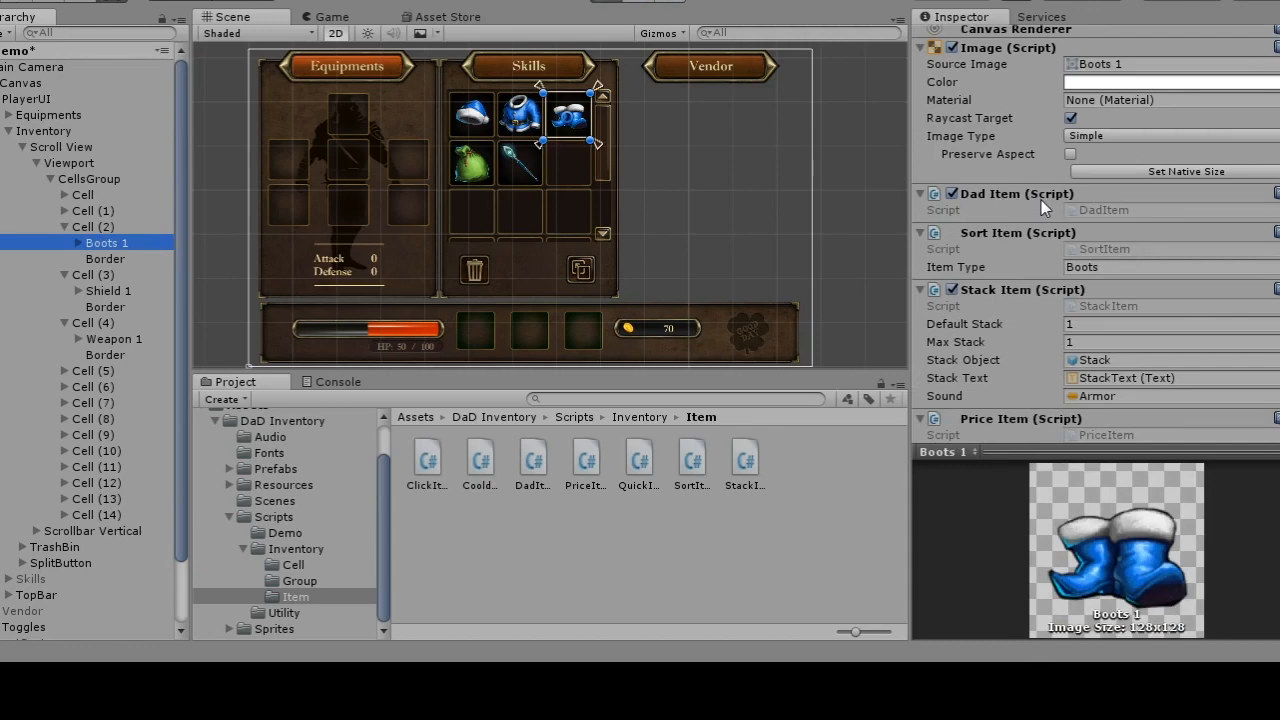
click(469, 558)
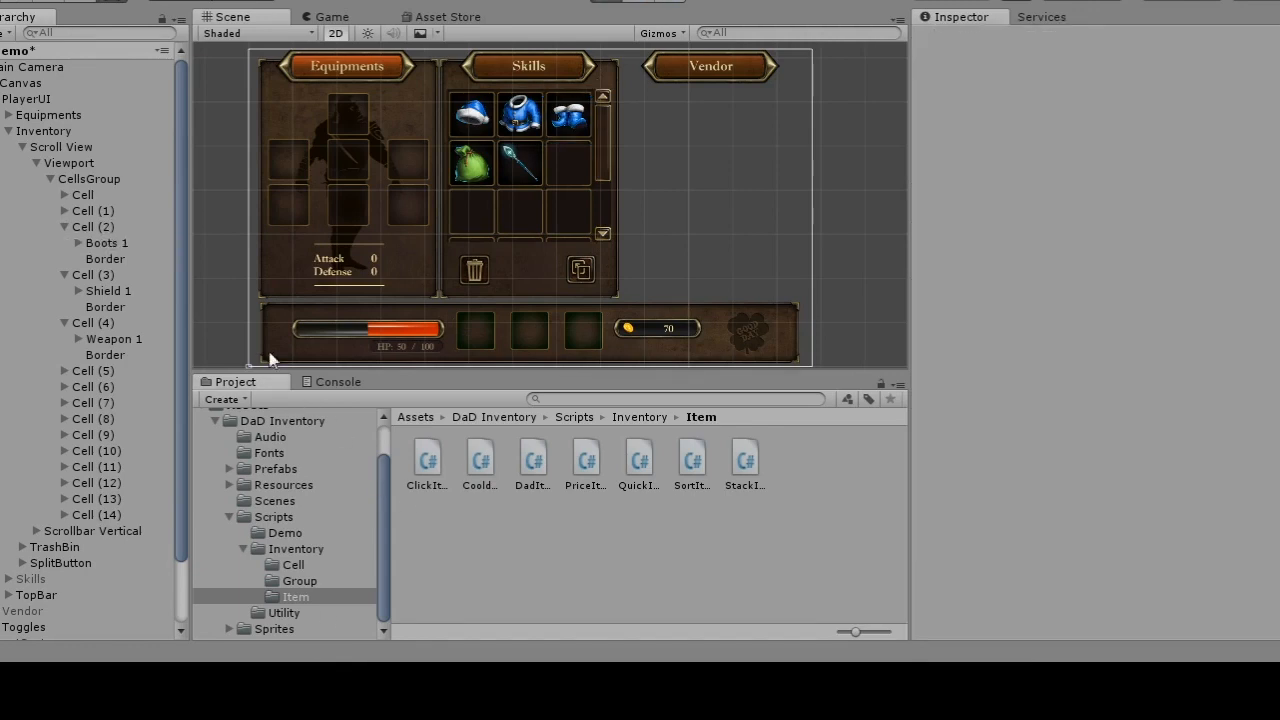
Step: Review the cell scripts on Cell (2) and the Sort Item script on Boots 1
click(100, 227)
scroll(1027, 259, down, 5)
scroll(1027, 259, down, 1)
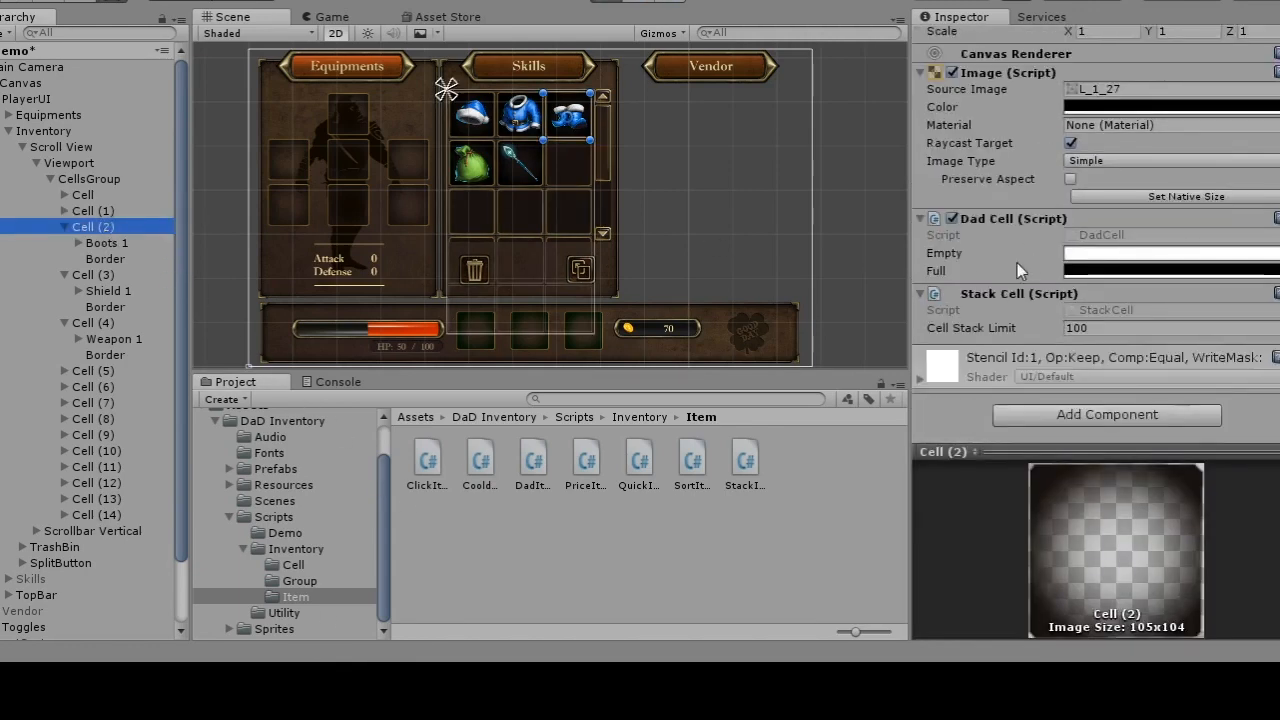
click(112, 243)
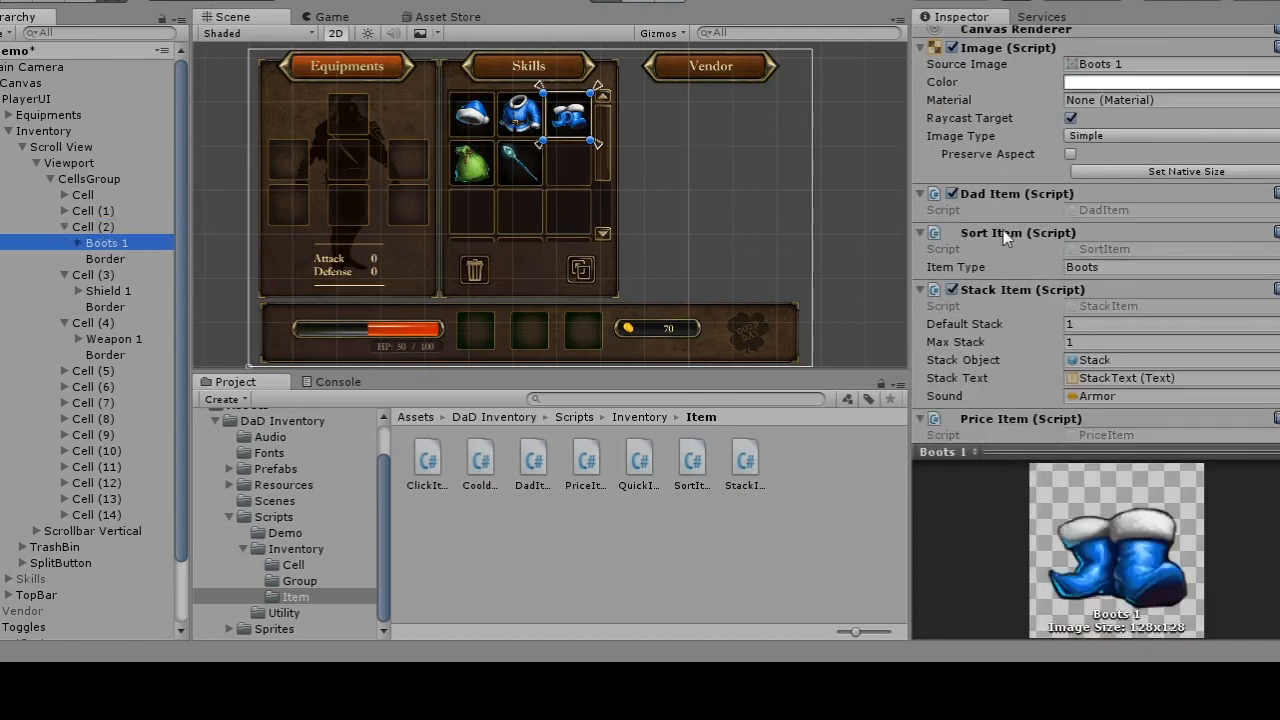
Step: Expand the Equipments cells group and show the Allowed Item Types in HelmetCell's Sort Cell script
click(9, 115)
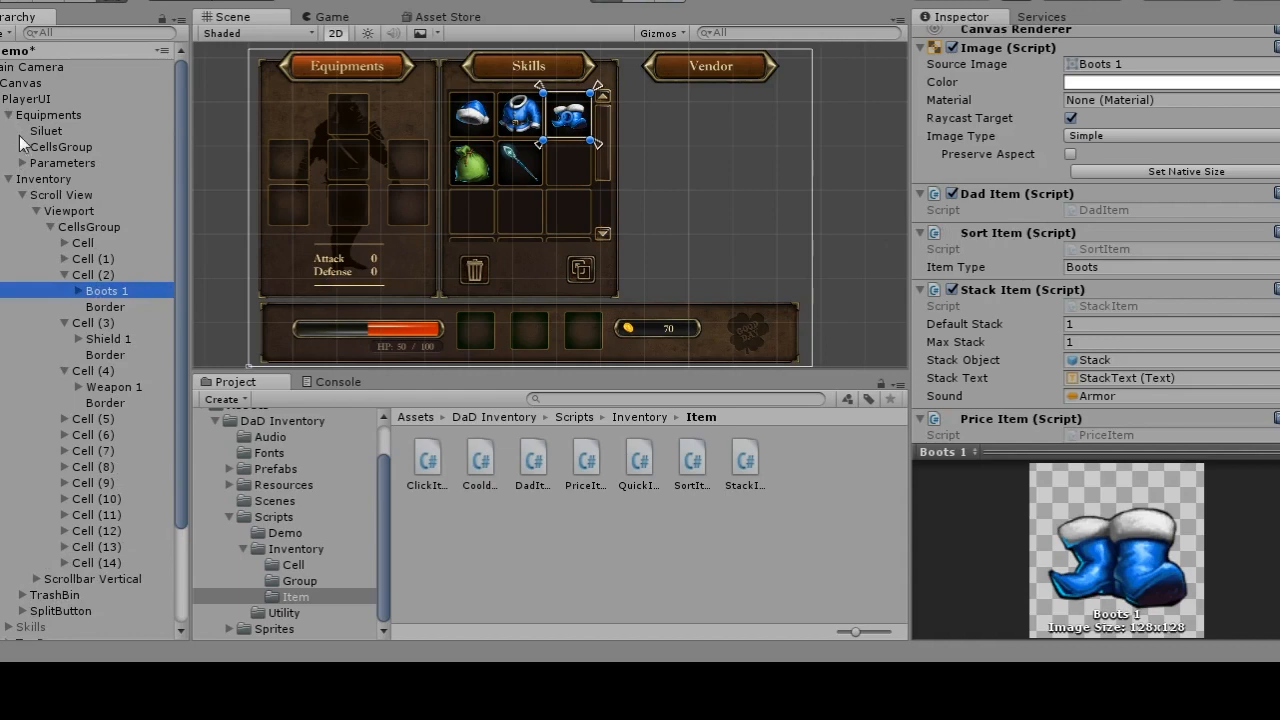
click(23, 147)
click(72, 163)
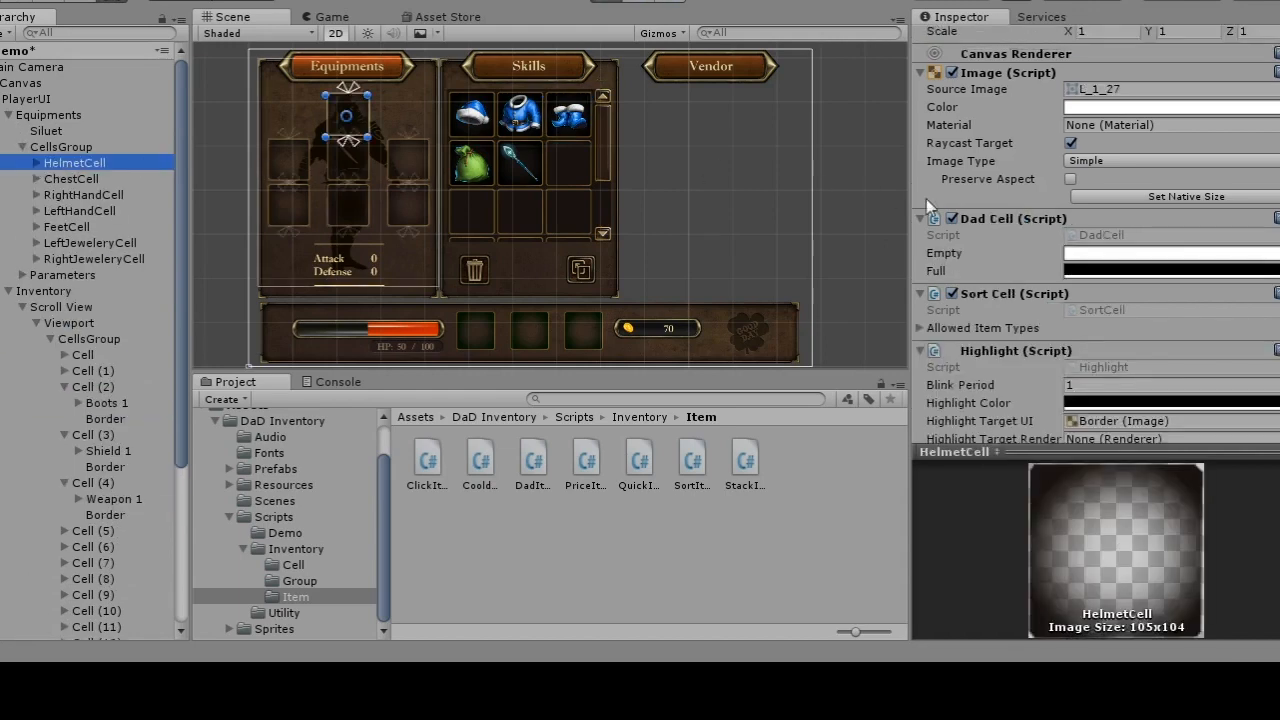
scroll(1063, 235, down, 3)
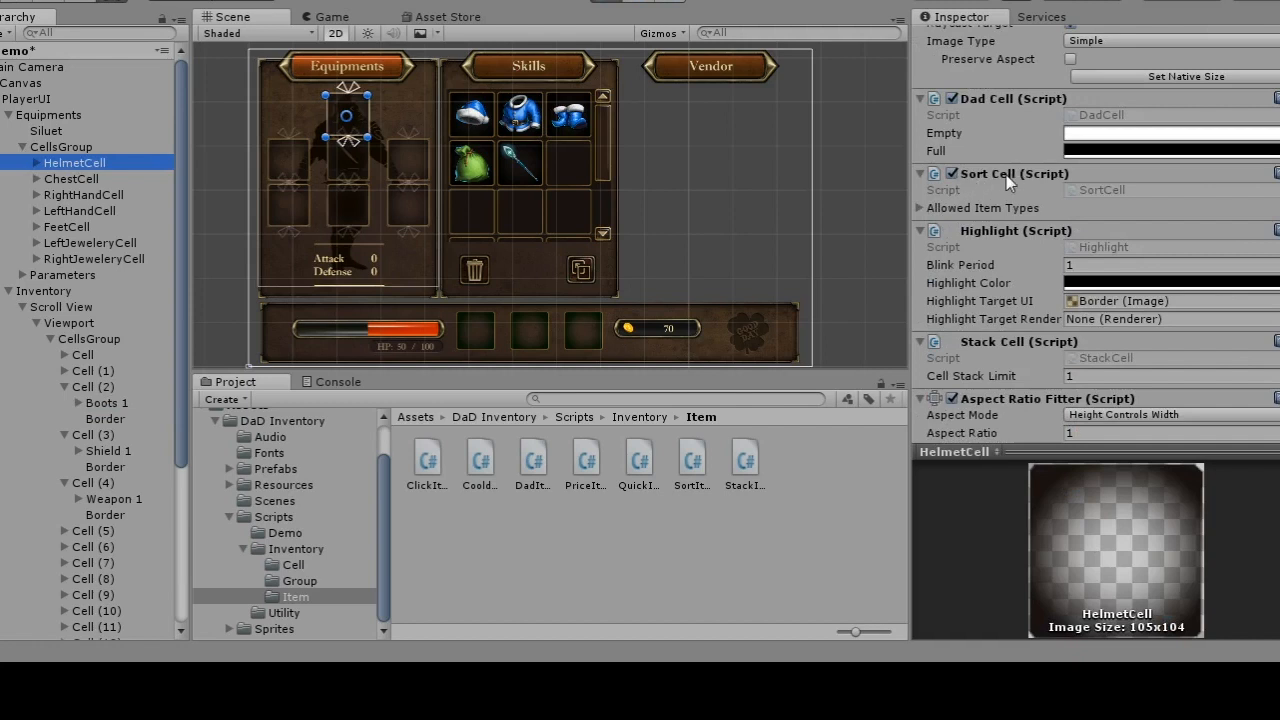
click(917, 208)
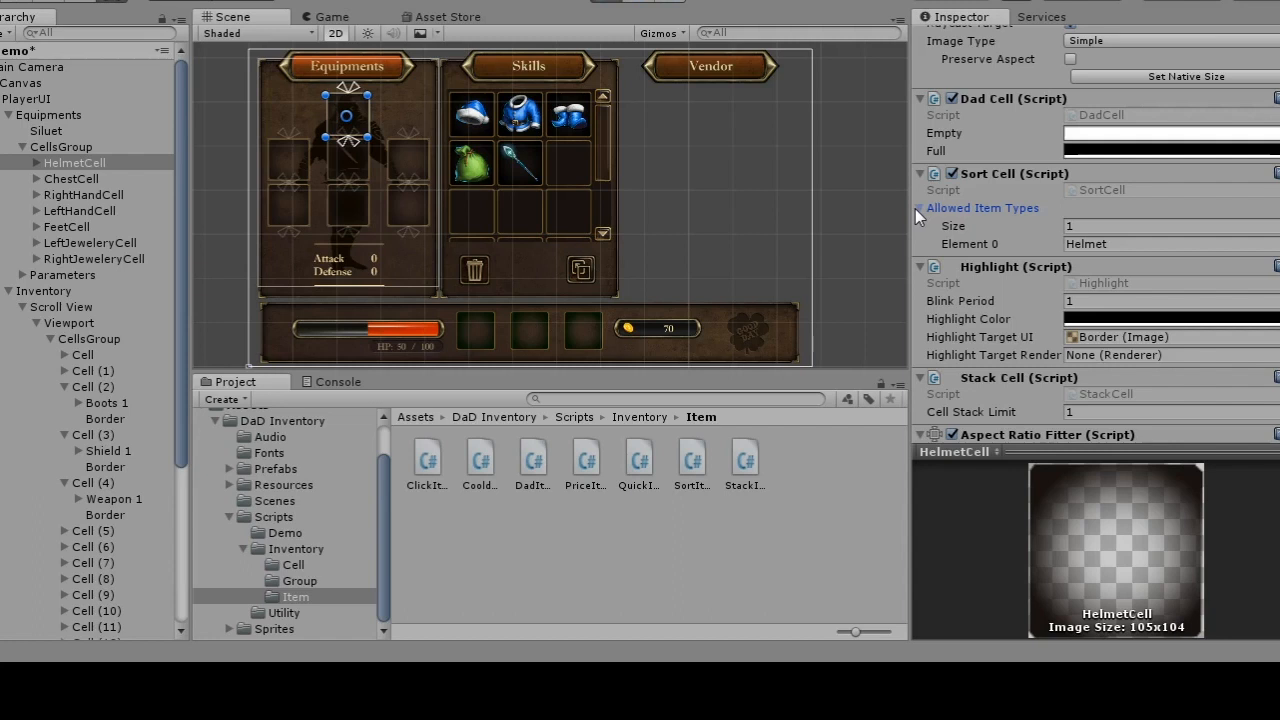
Step: Compare the allowed item types of the helmet, chest, right hand, left hand and feet equipment cells
click(104, 178)
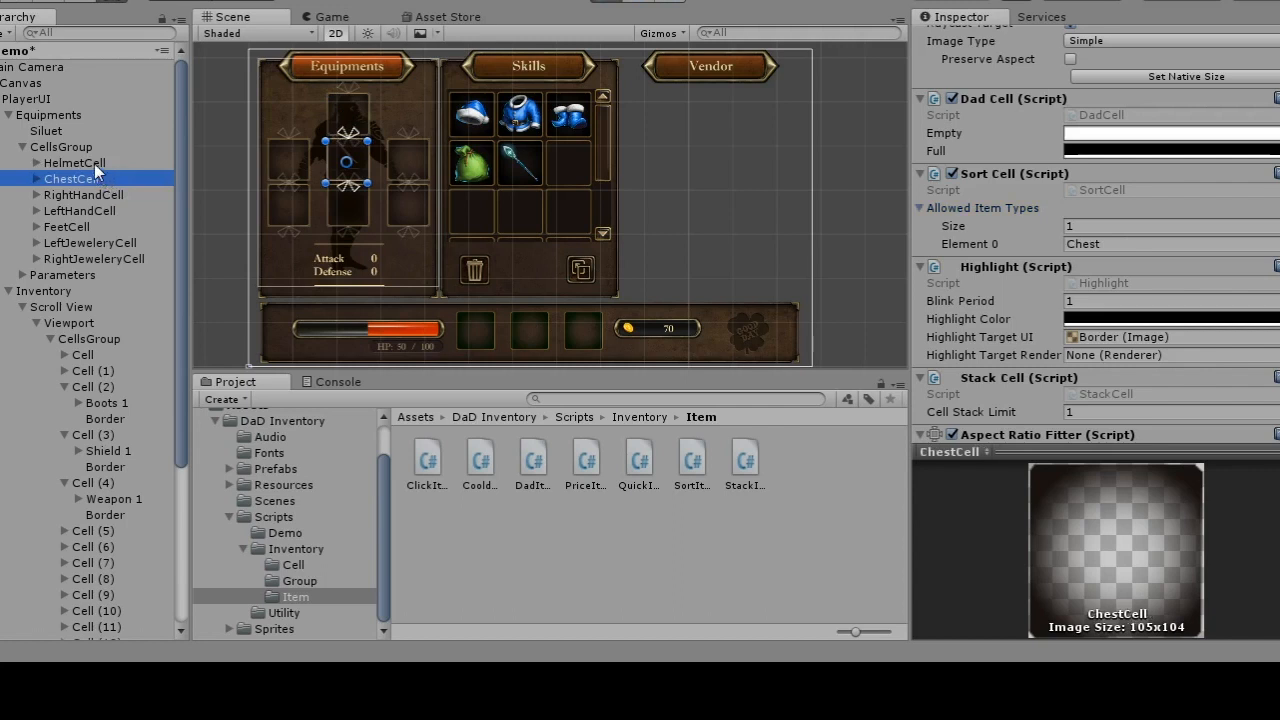
click(90, 163)
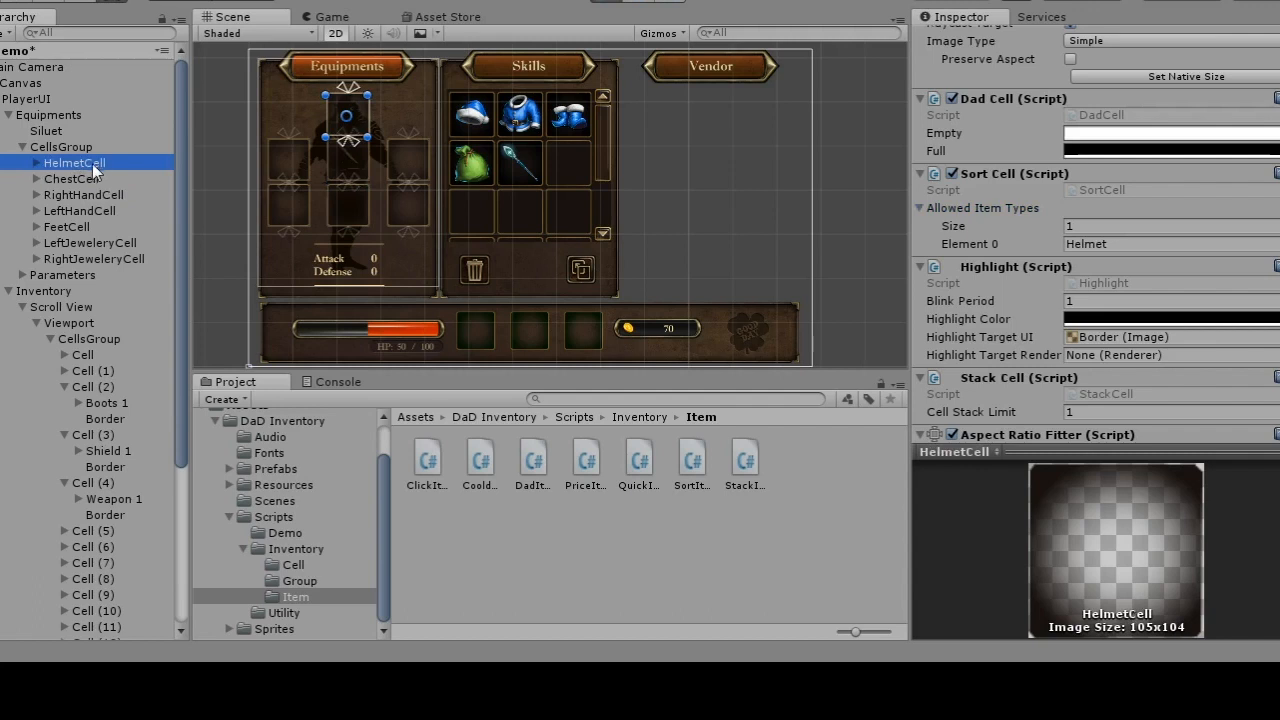
click(86, 179)
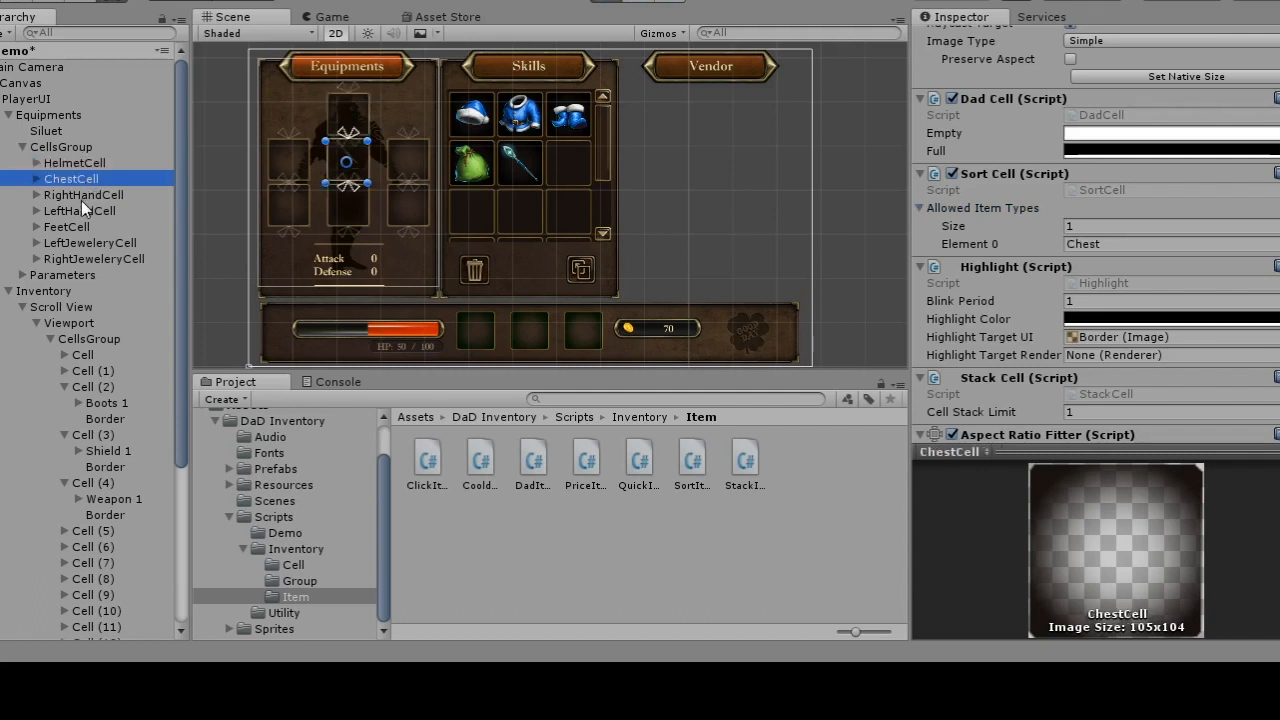
click(81, 197)
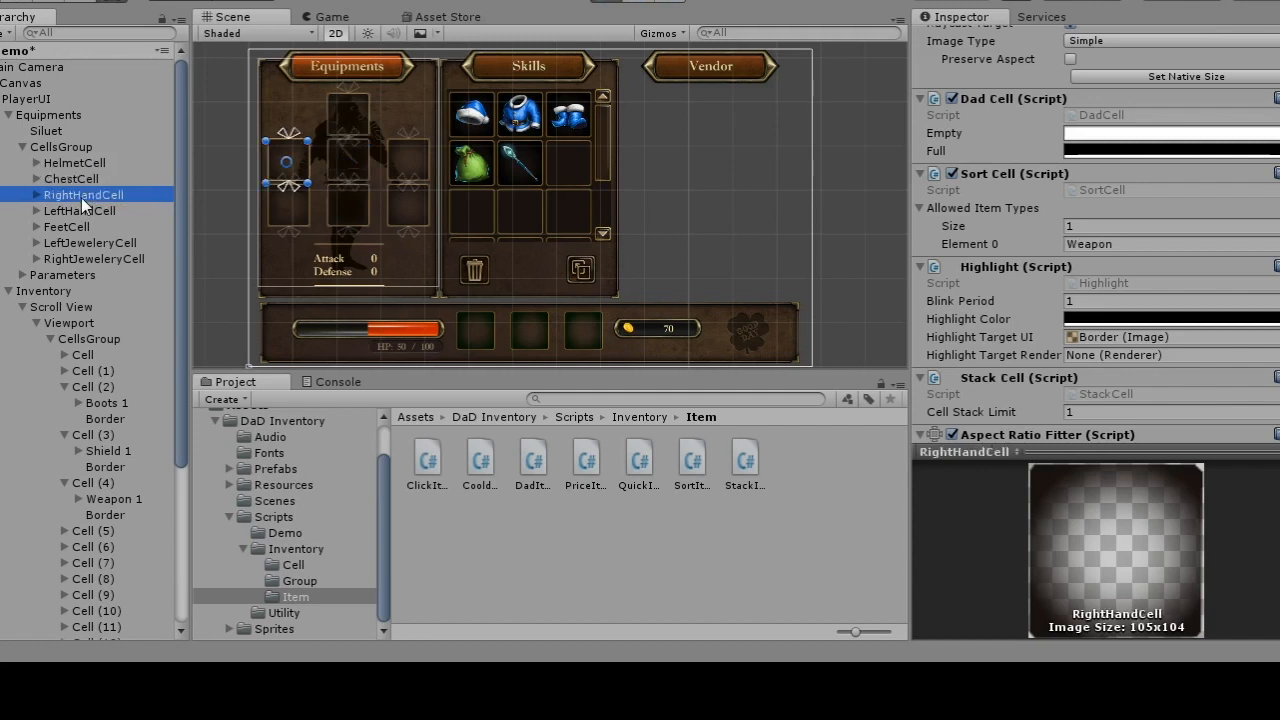
click(81, 210)
click(79, 226)
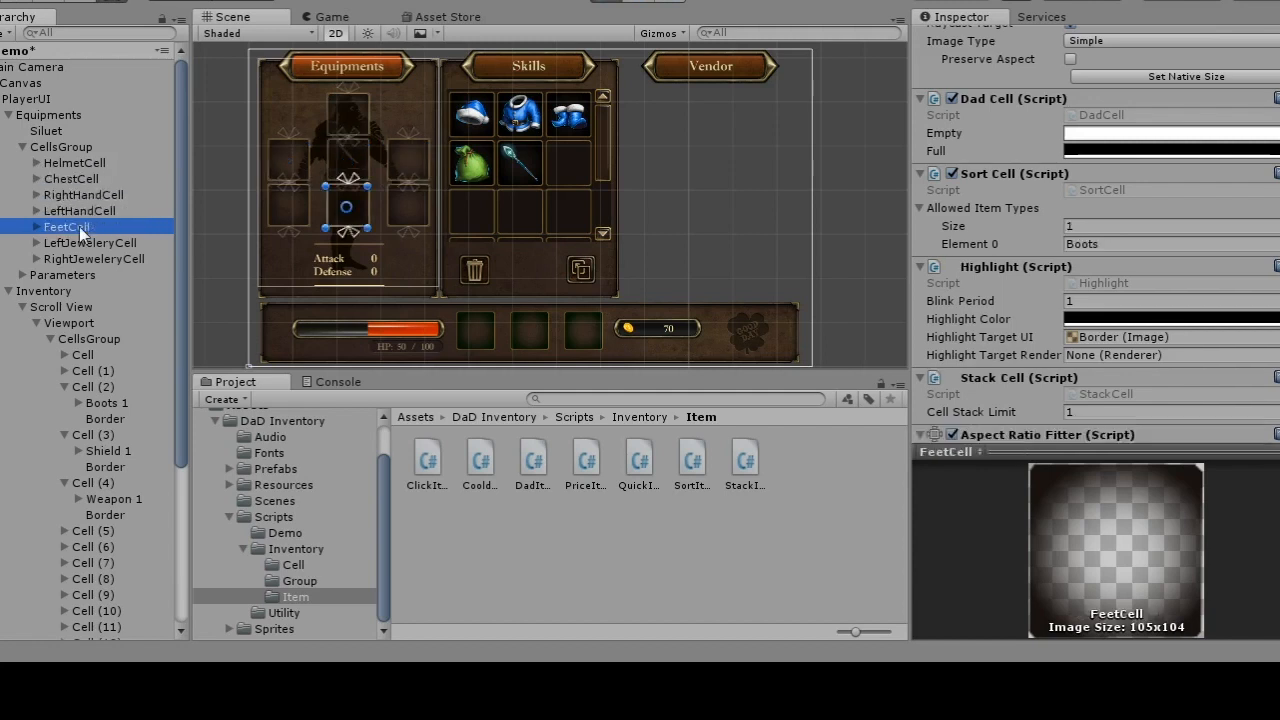
Step: Go to the Size of HelmetCell's allowed item types and enter Helmet as Element 0
click(81, 166)
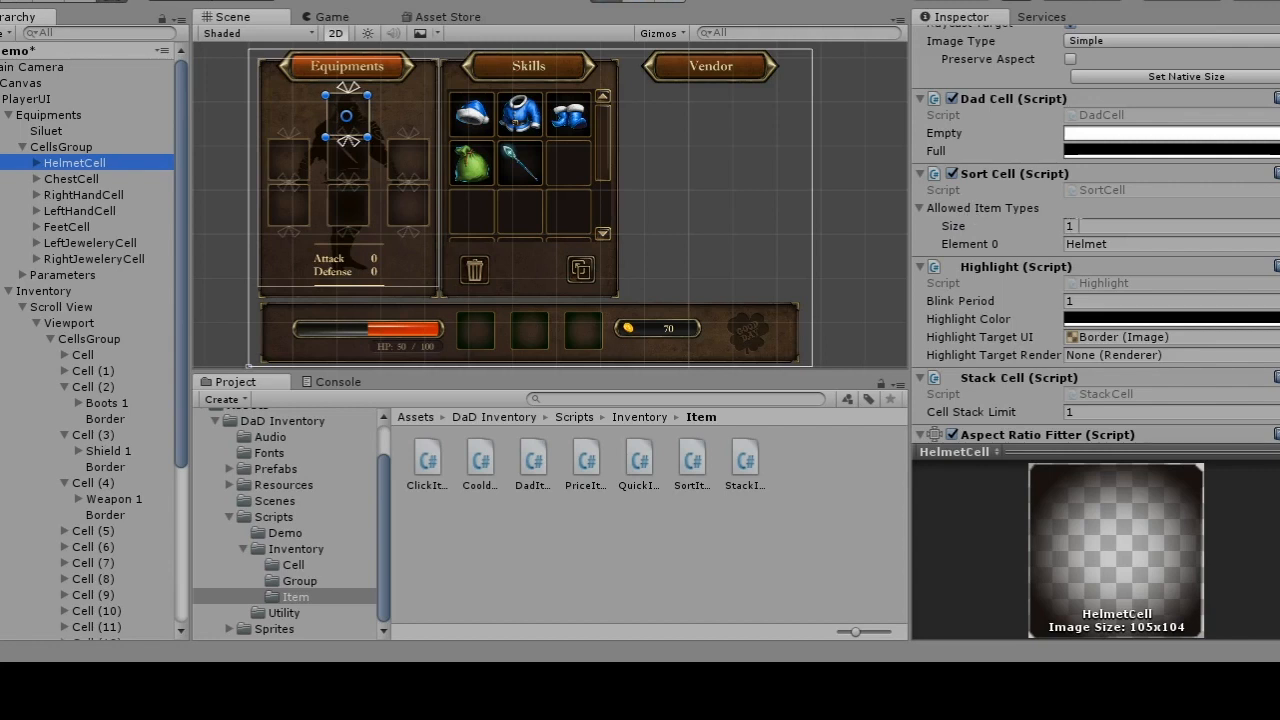
click(1072, 226)
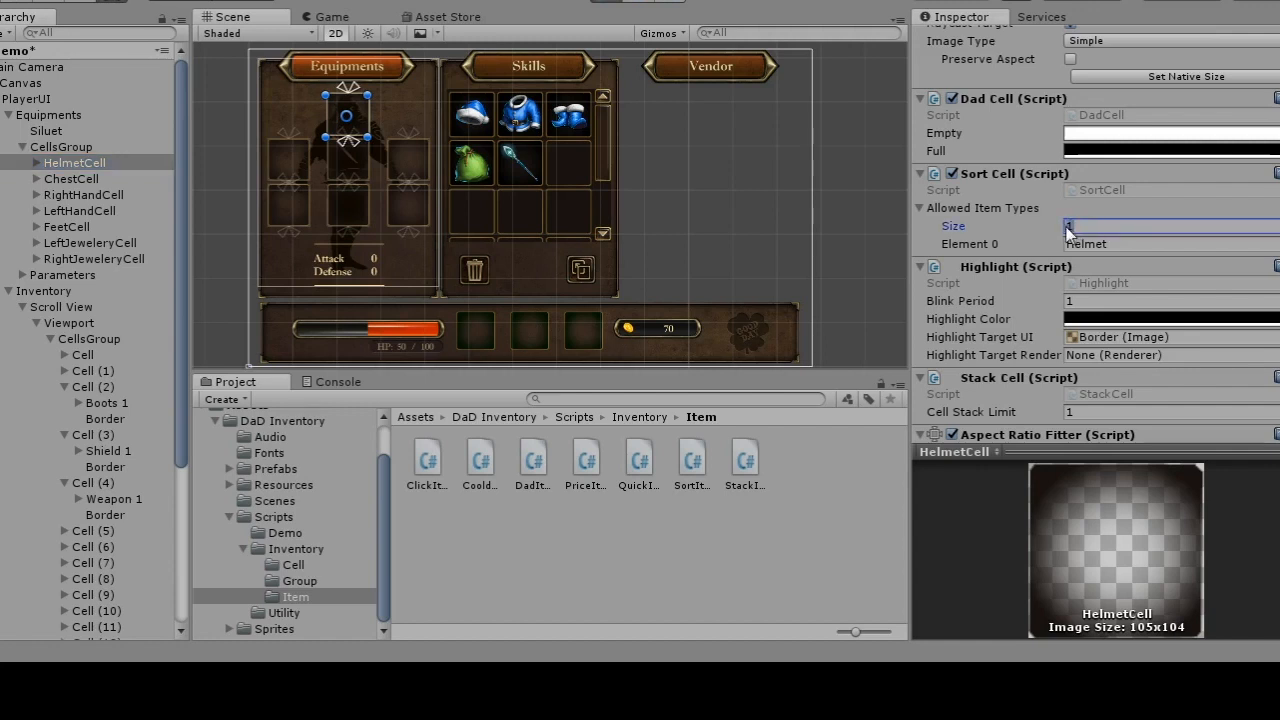
double_click(1068, 226)
drag(1068, 244, 1125, 243)
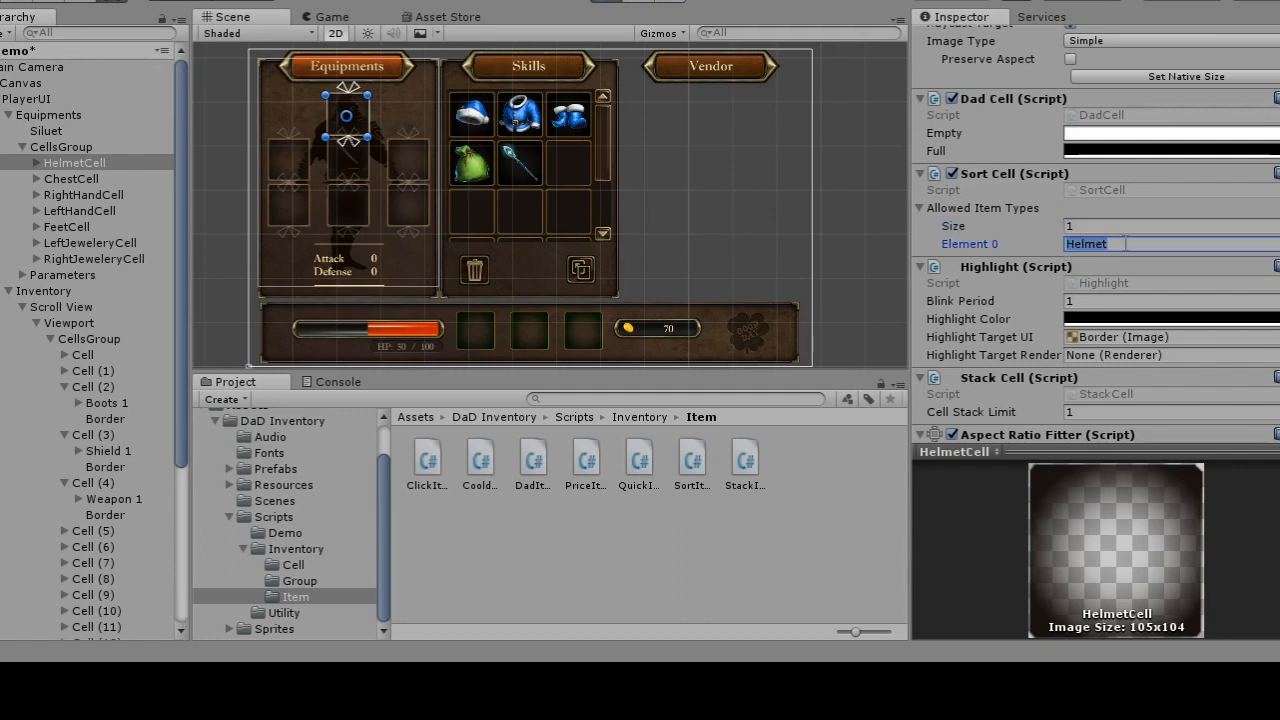
text(Helmet)
Step: Check the Item Type value in the Sort Item script of the Boots 1 item
click(108, 403)
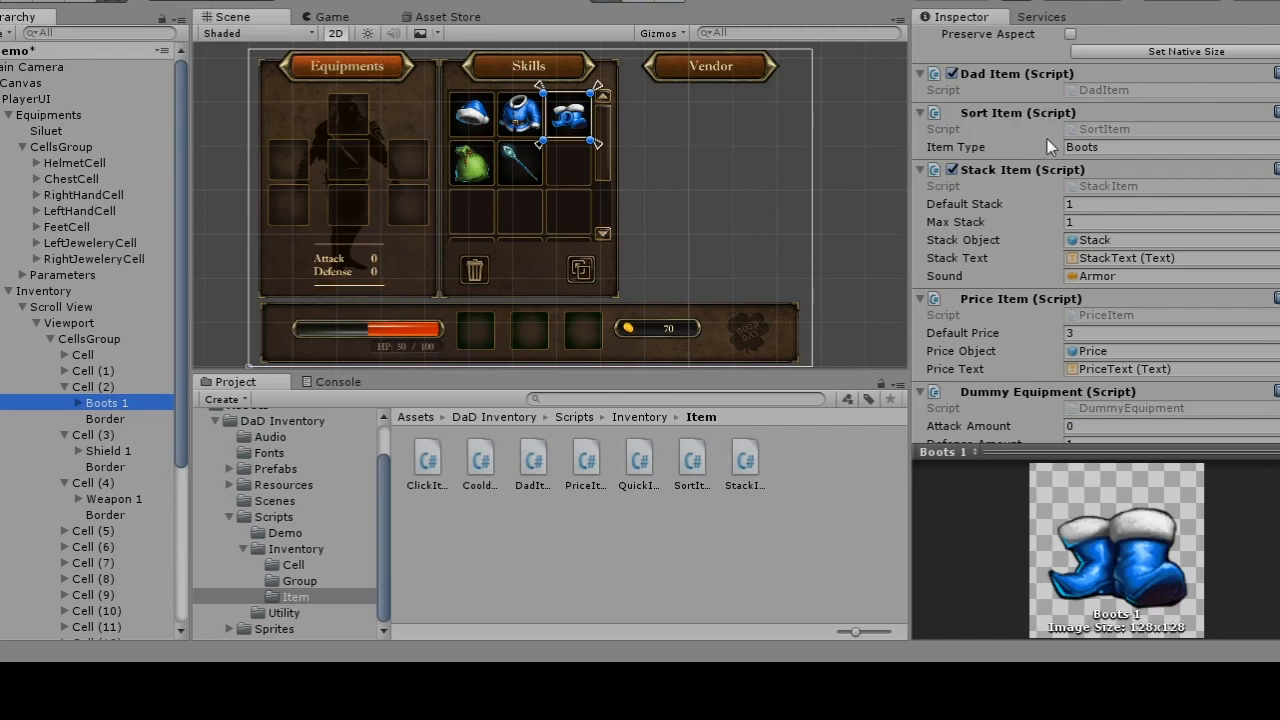
click(1084, 151)
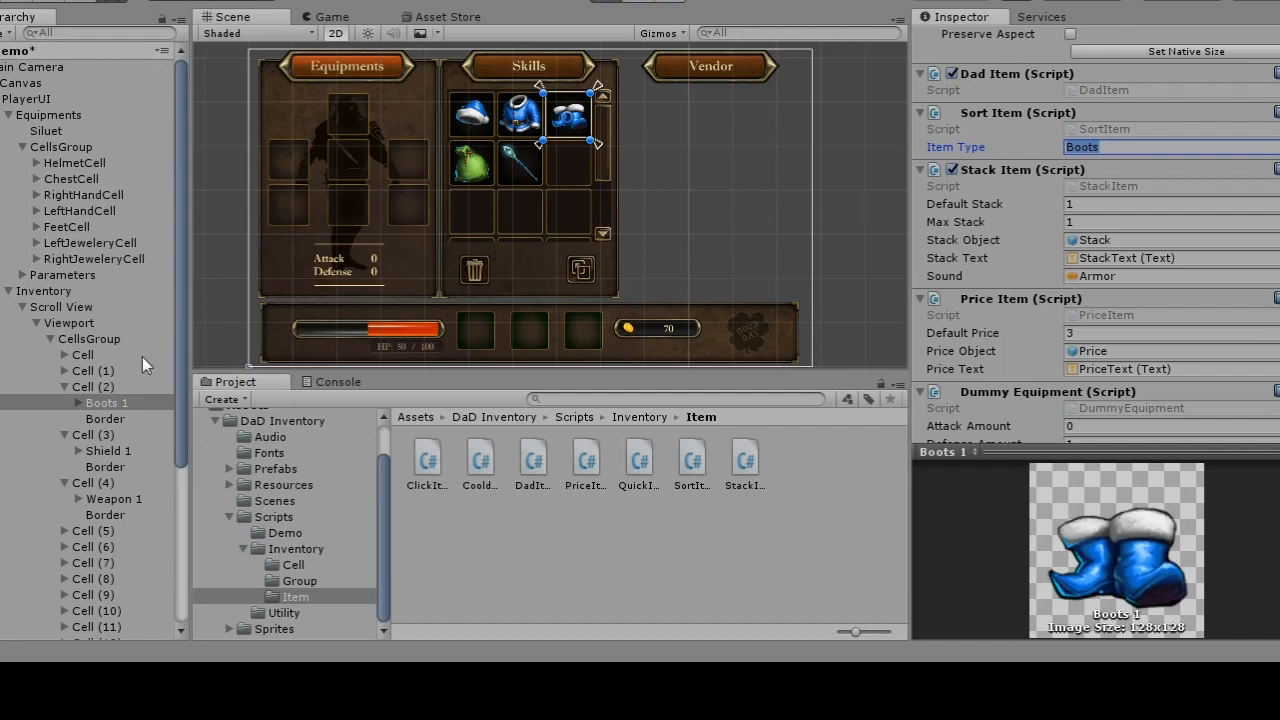
Step: Compare the Item Type in the Helmet 1 item's Sort Item script with the allowed item type of HelmetCell
click(65, 354)
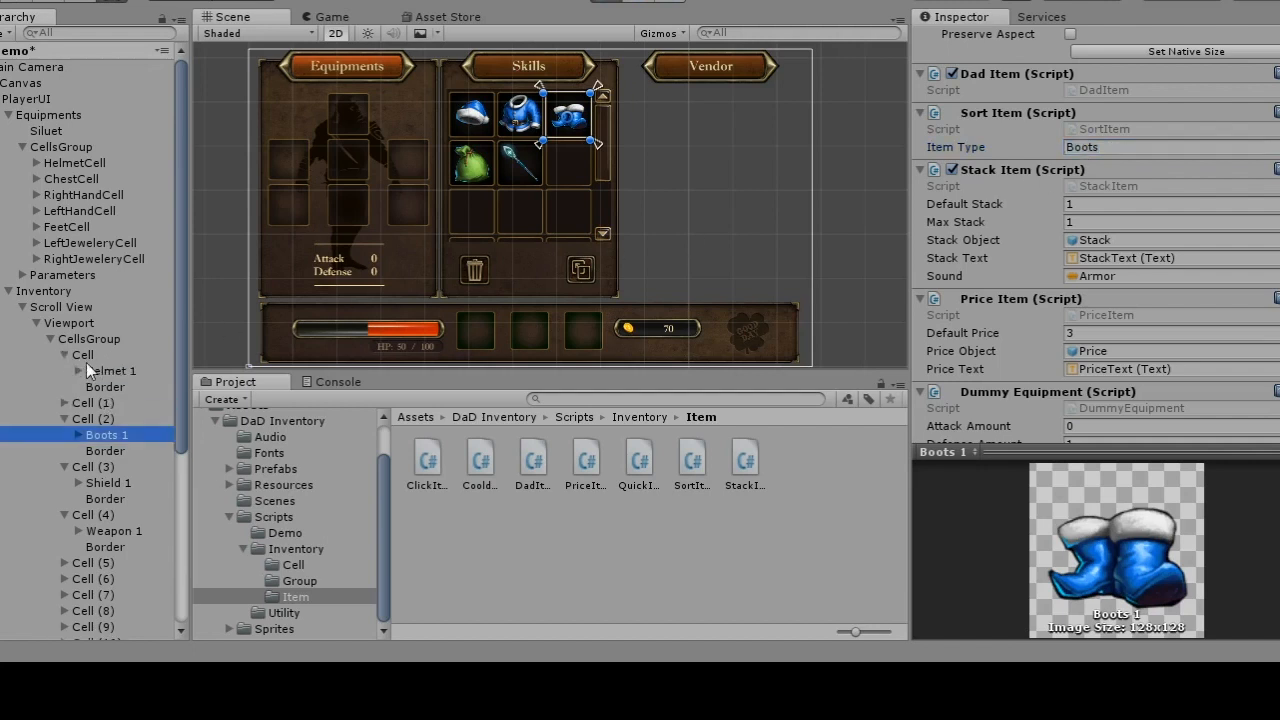
click(103, 371)
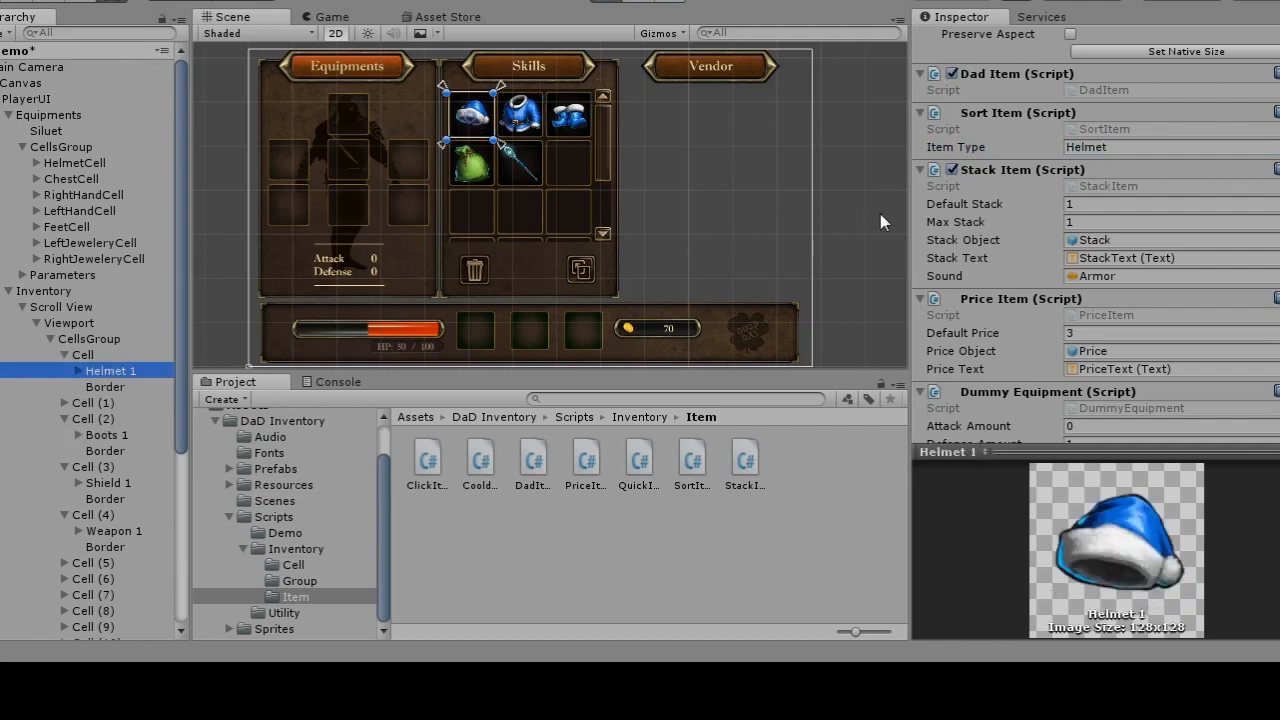
click(1140, 147)
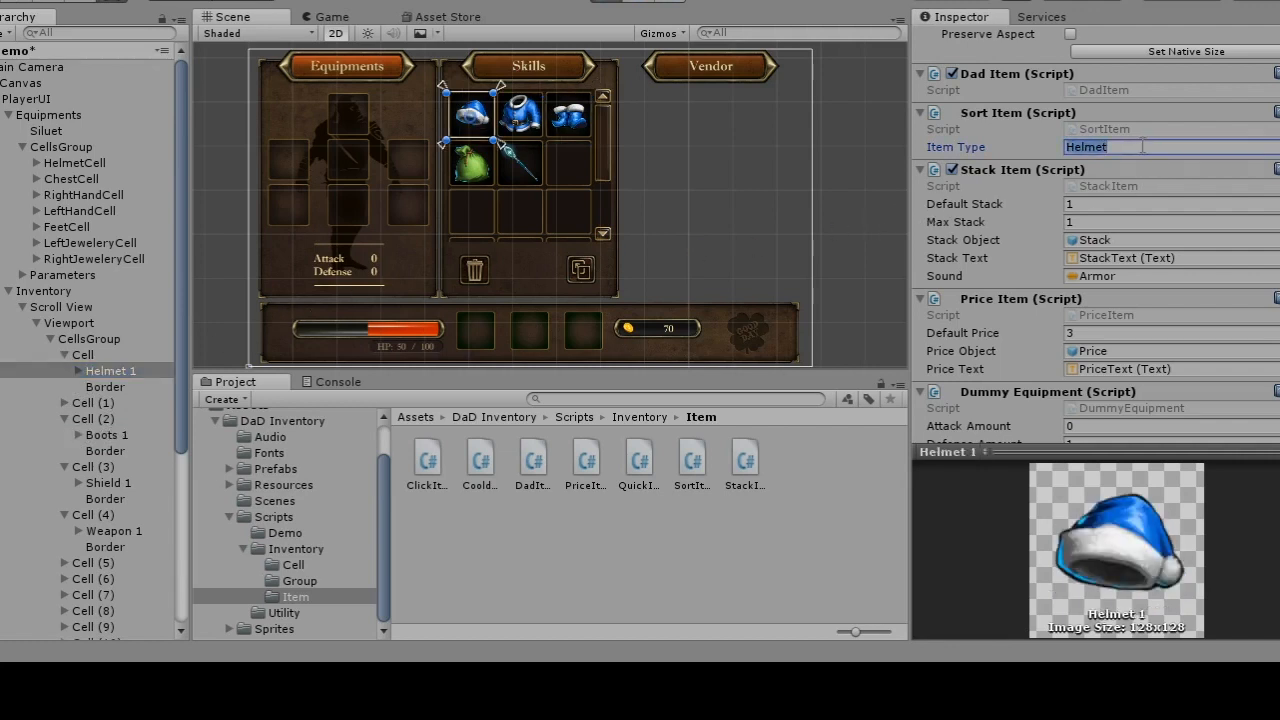
text(Helmet)
drag(1113, 147, 1063, 149)
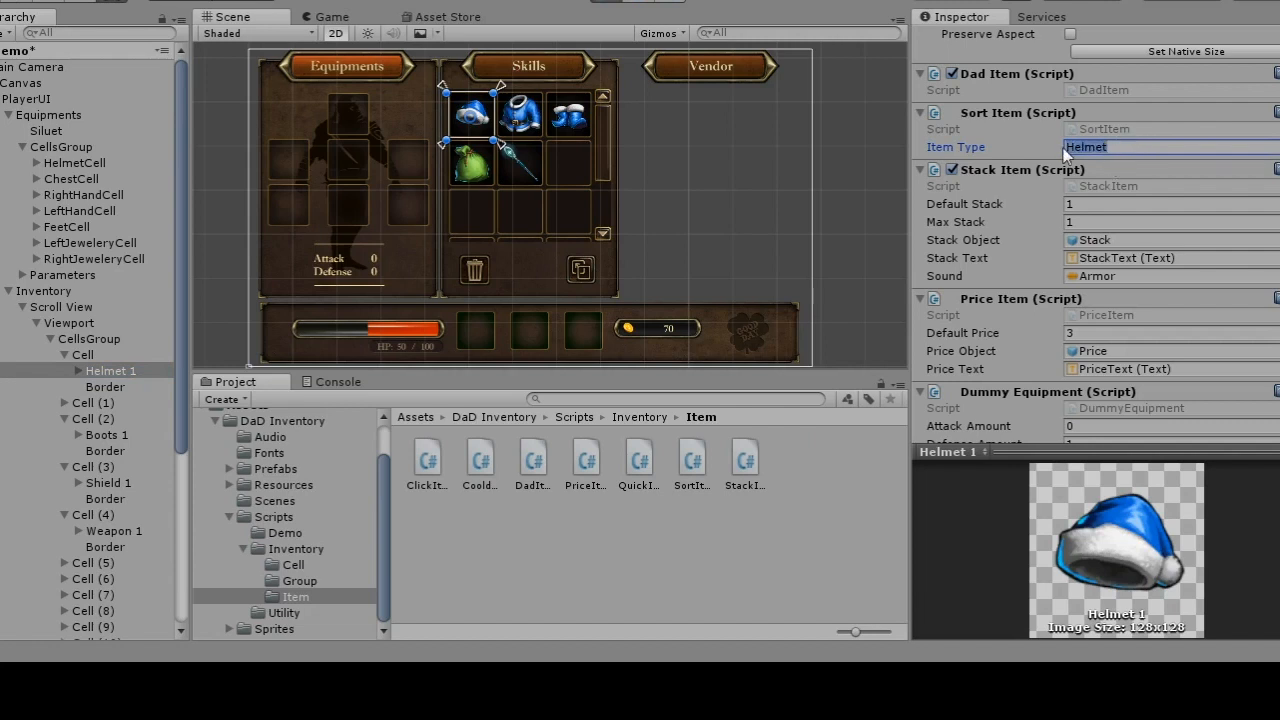
click(84, 161)
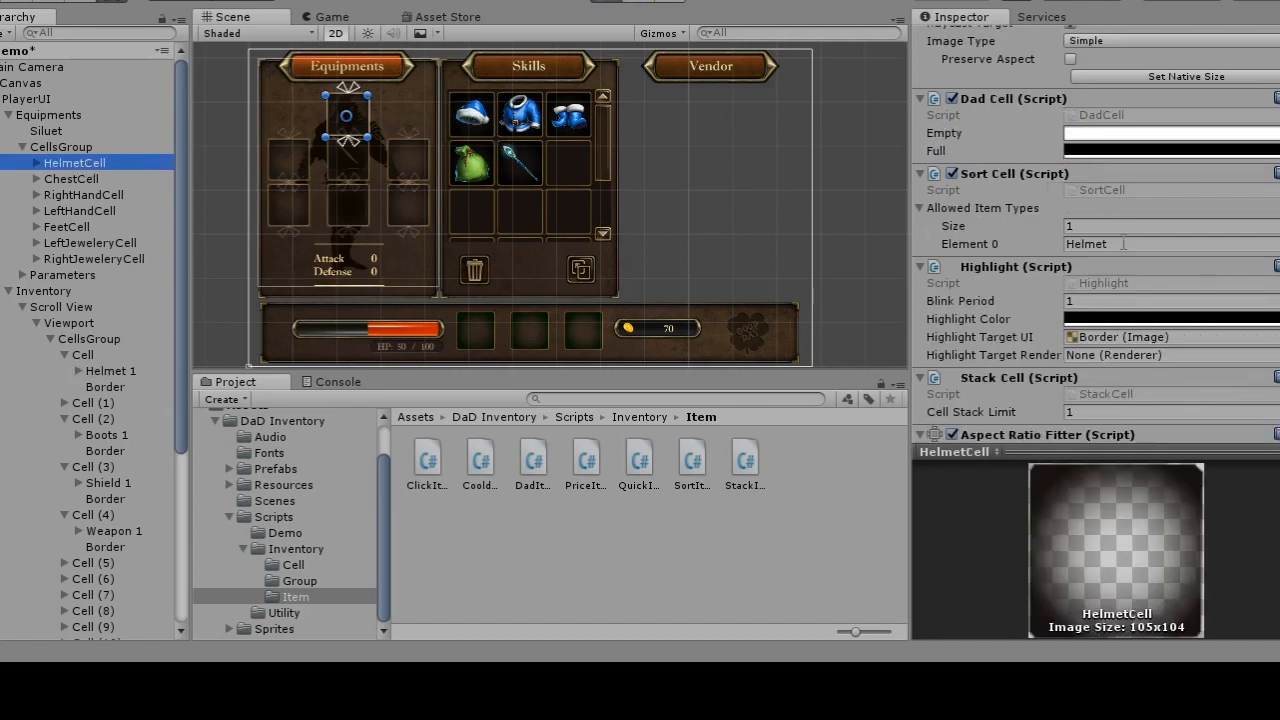
click(1123, 243)
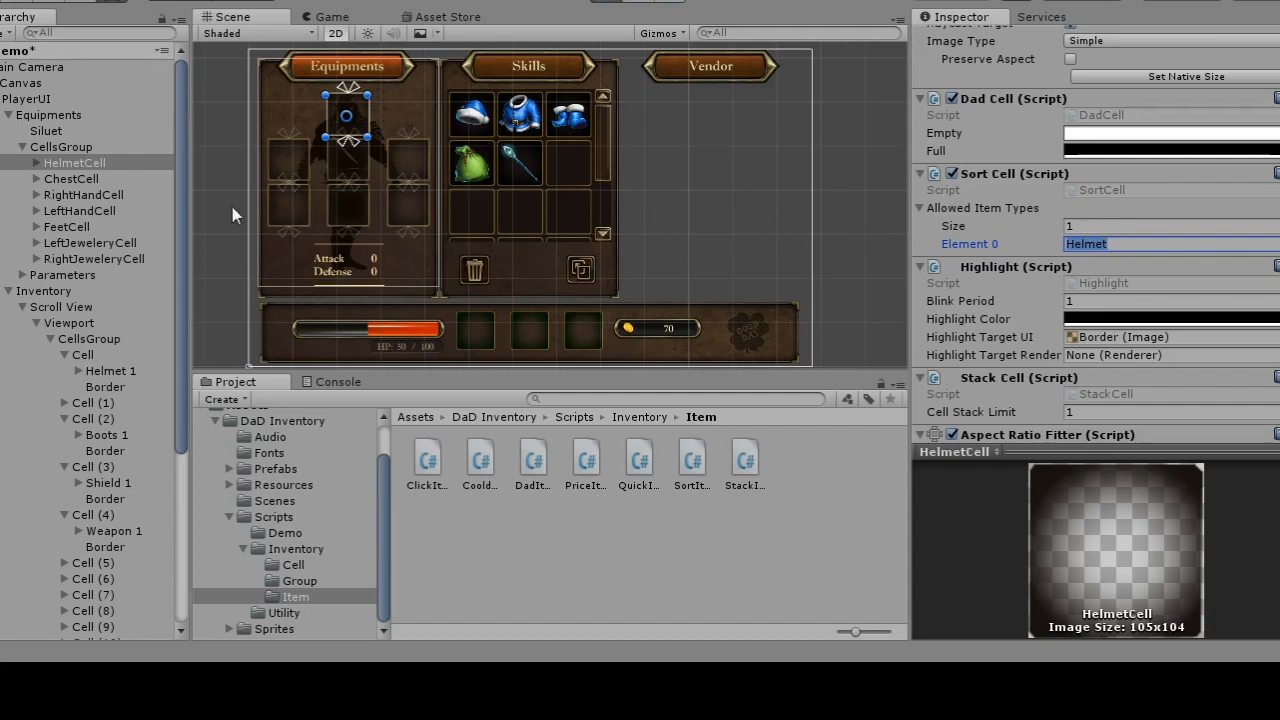
Step: Compare the allowed item types of RightHandCell and LeftHandCell, returning to RightHandCell's Element 0
click(127, 195)
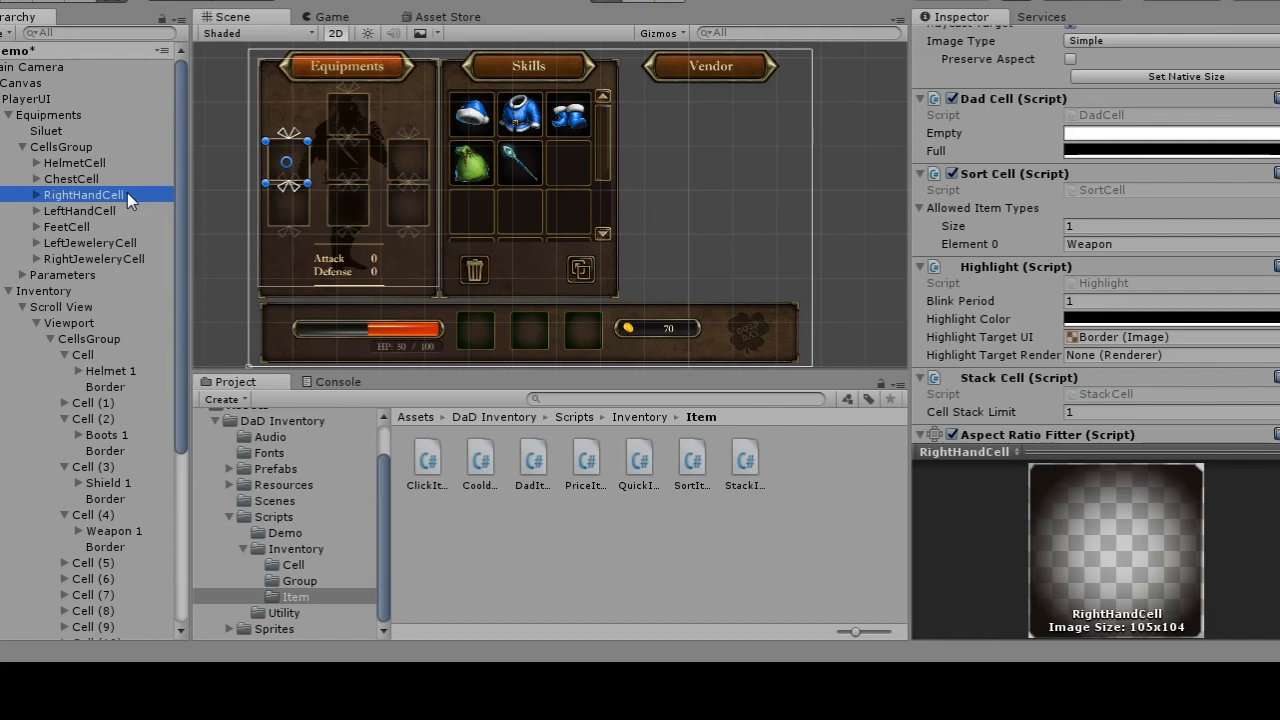
click(111, 211)
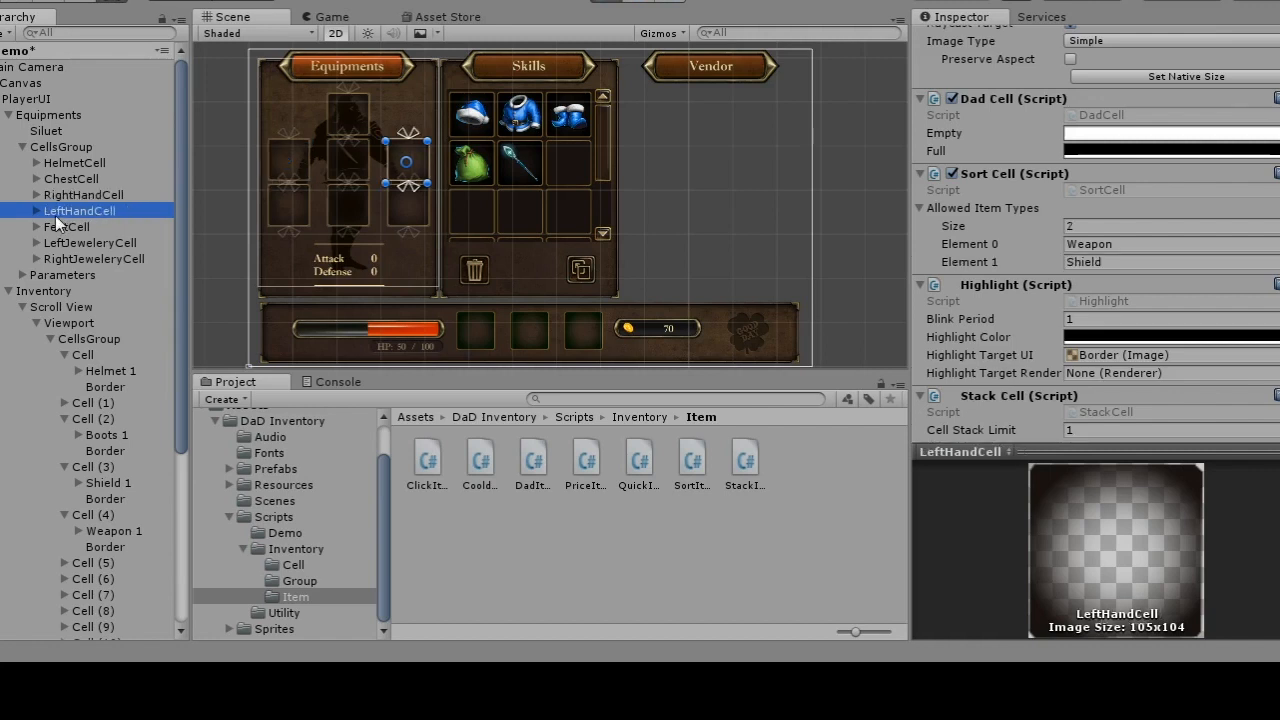
click(80, 196)
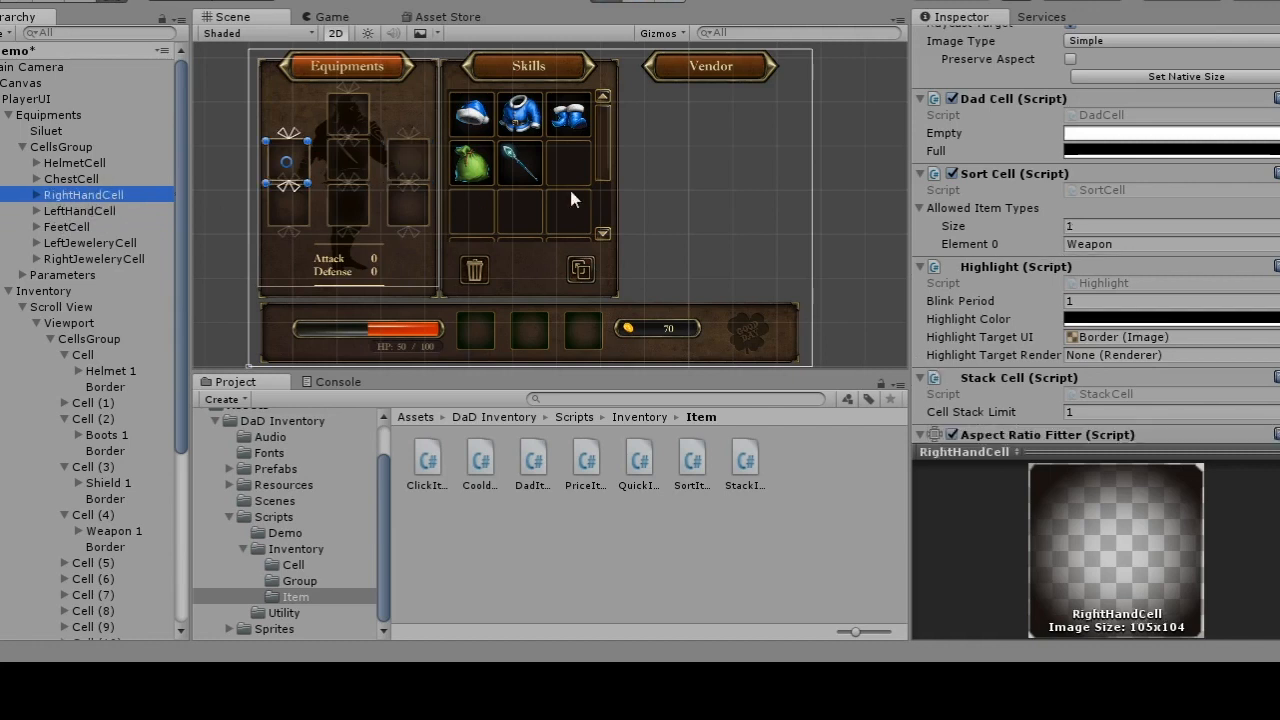
click(1108, 245)
key(ctrl+a)
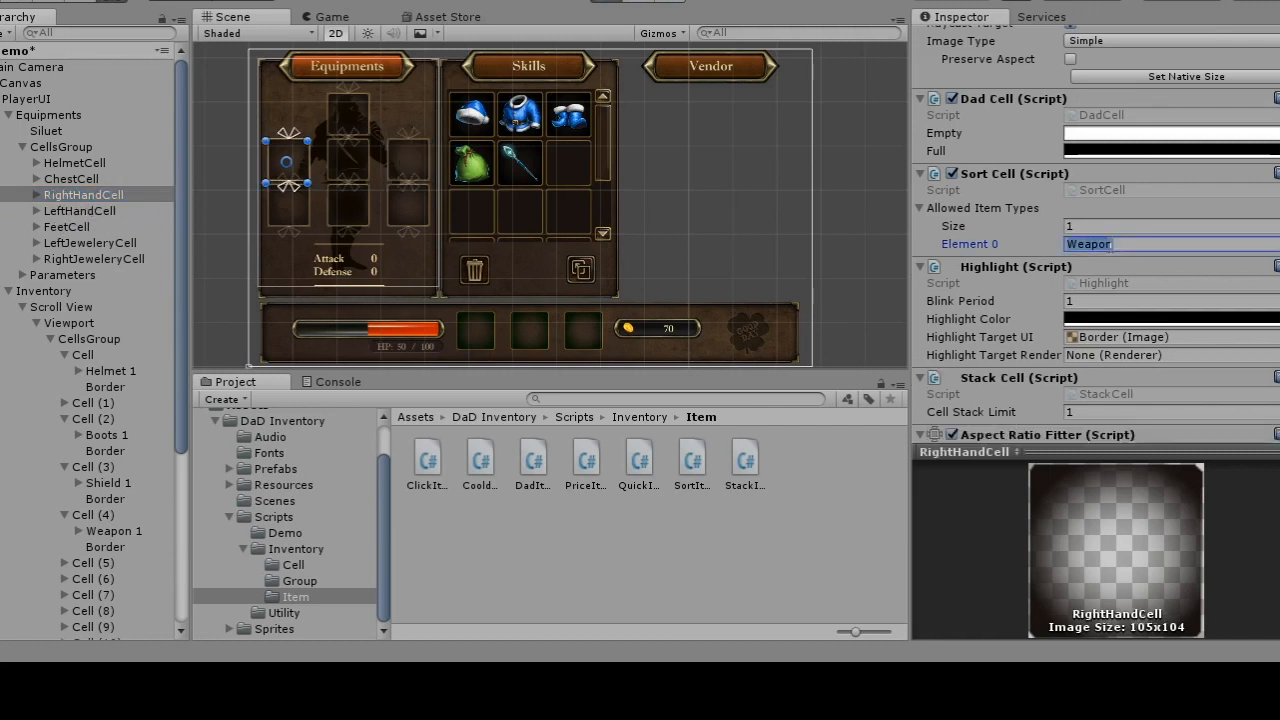
Step: Check the Size and both elements of LeftHandCell's allowed item types
click(97, 208)
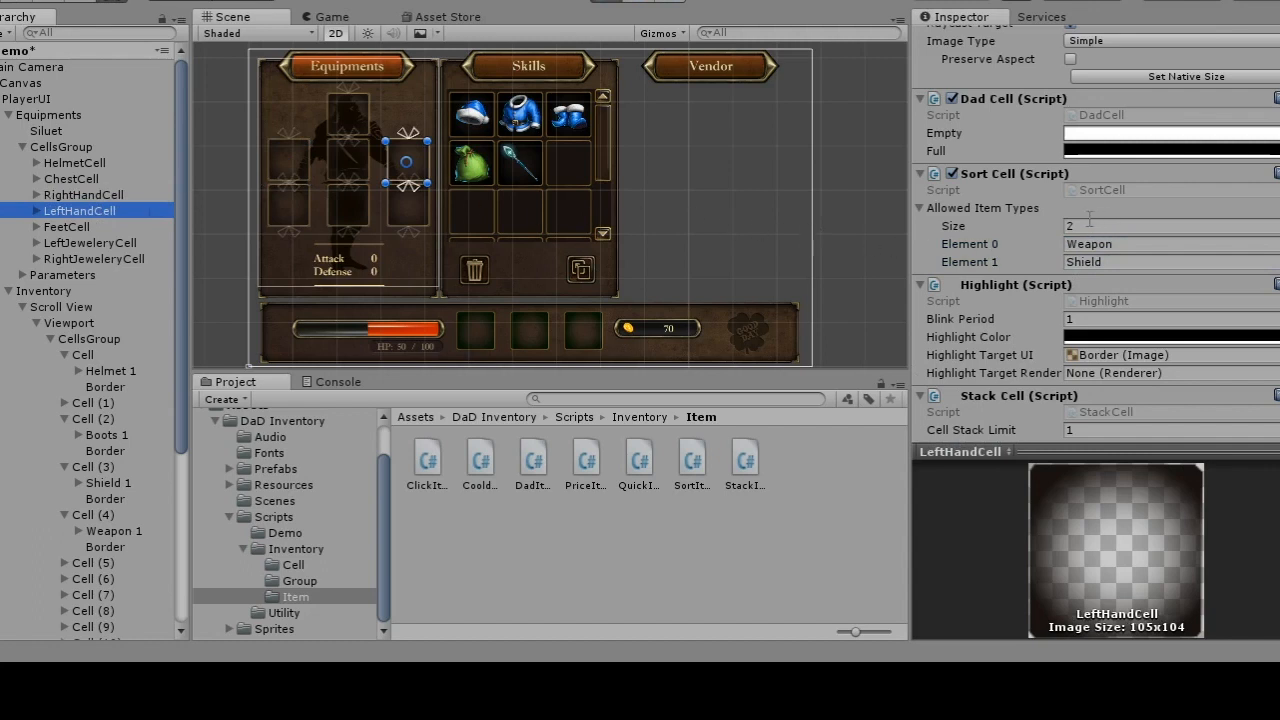
click(1080, 226)
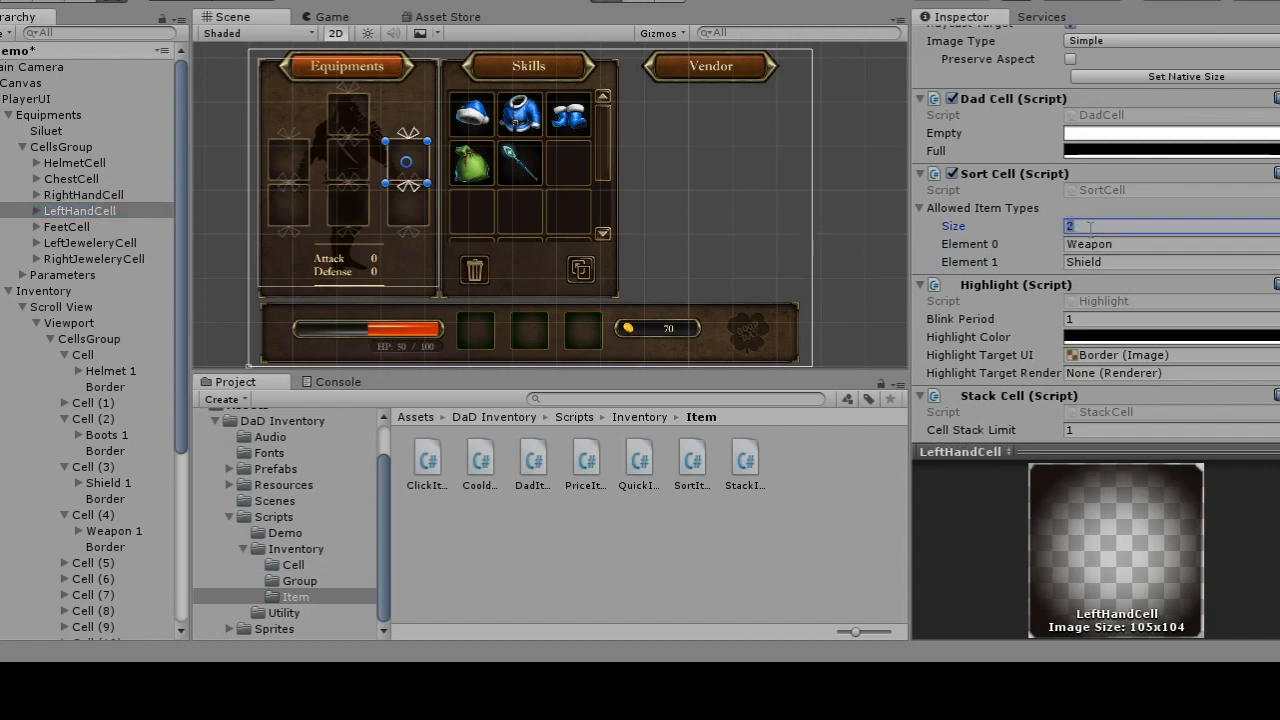
click(1089, 244)
click(1087, 262)
Step: Add Potions as Element 2 of LeftHandCell's allowed item types using Size 3, and set the Size back to 2
click(1081, 227)
text(3)
key(Return)
click(1080, 280)
text(Potion)
click(1087, 226)
text(2)
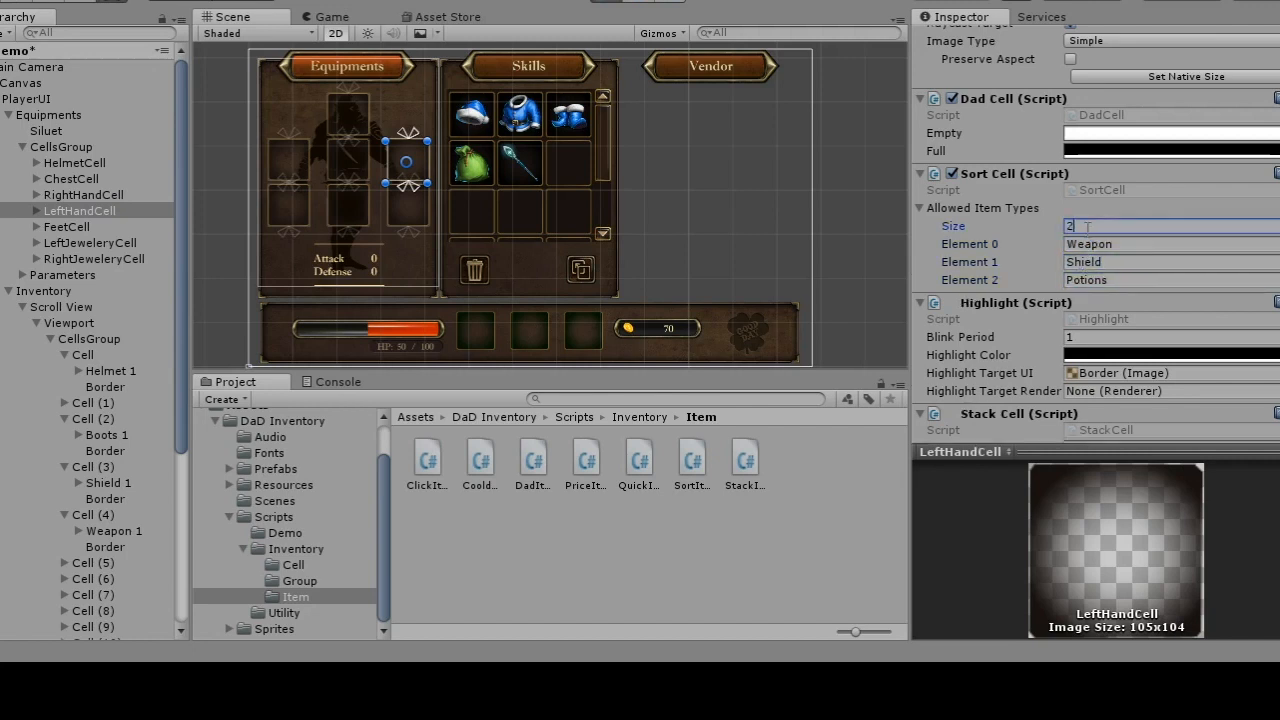
key(Return)
Step: Show the running demo in the Game view and open the Vendor window at the start of its item list
click(508, 580)
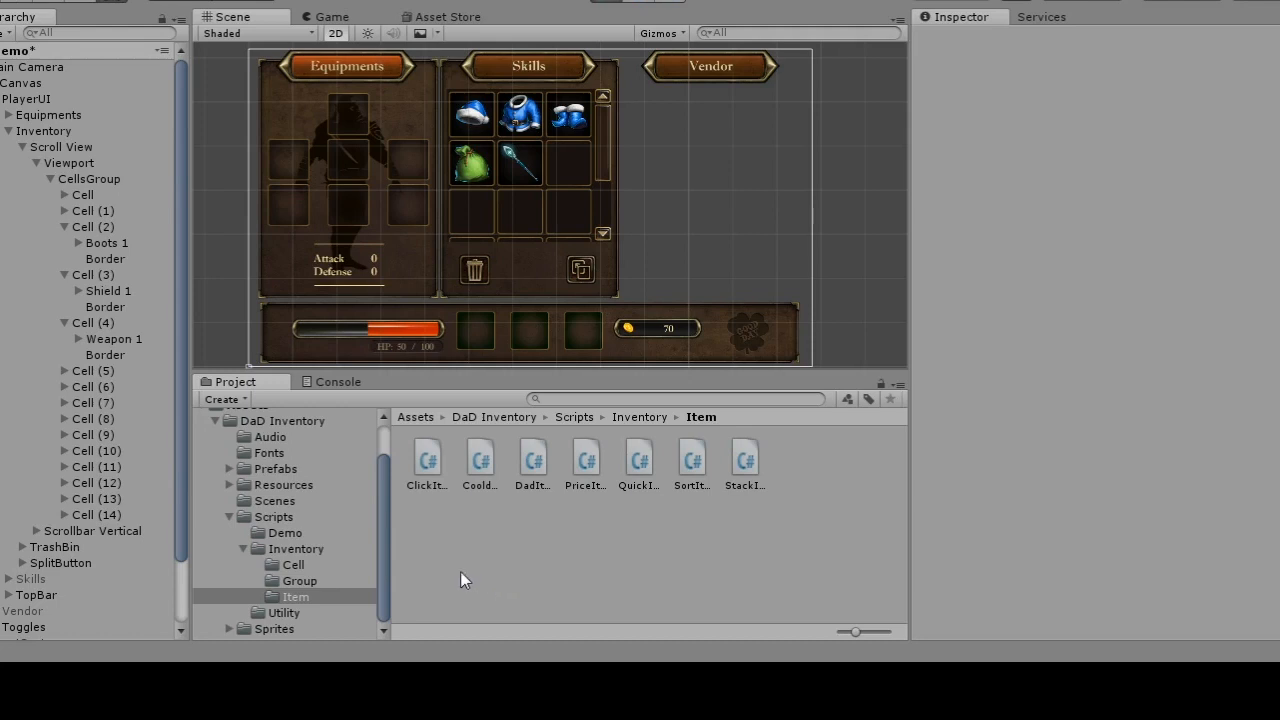
scroll(79, 565, down, 3)
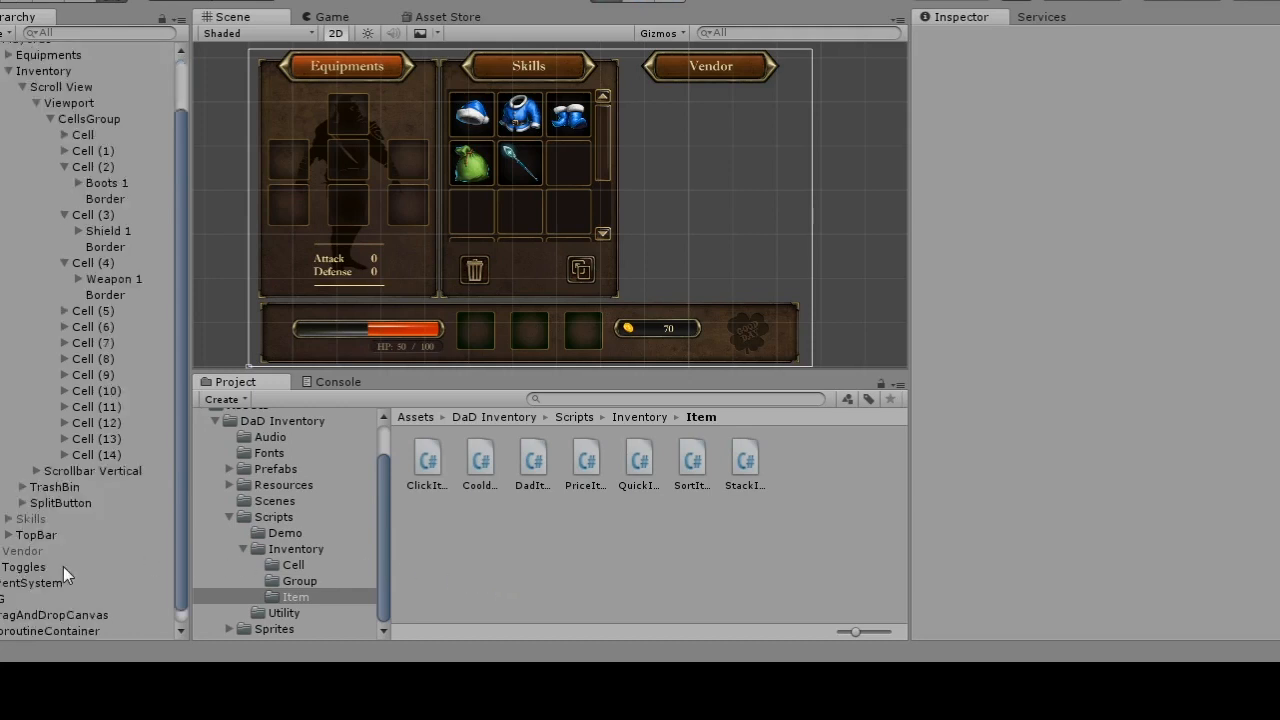
click(336, 19)
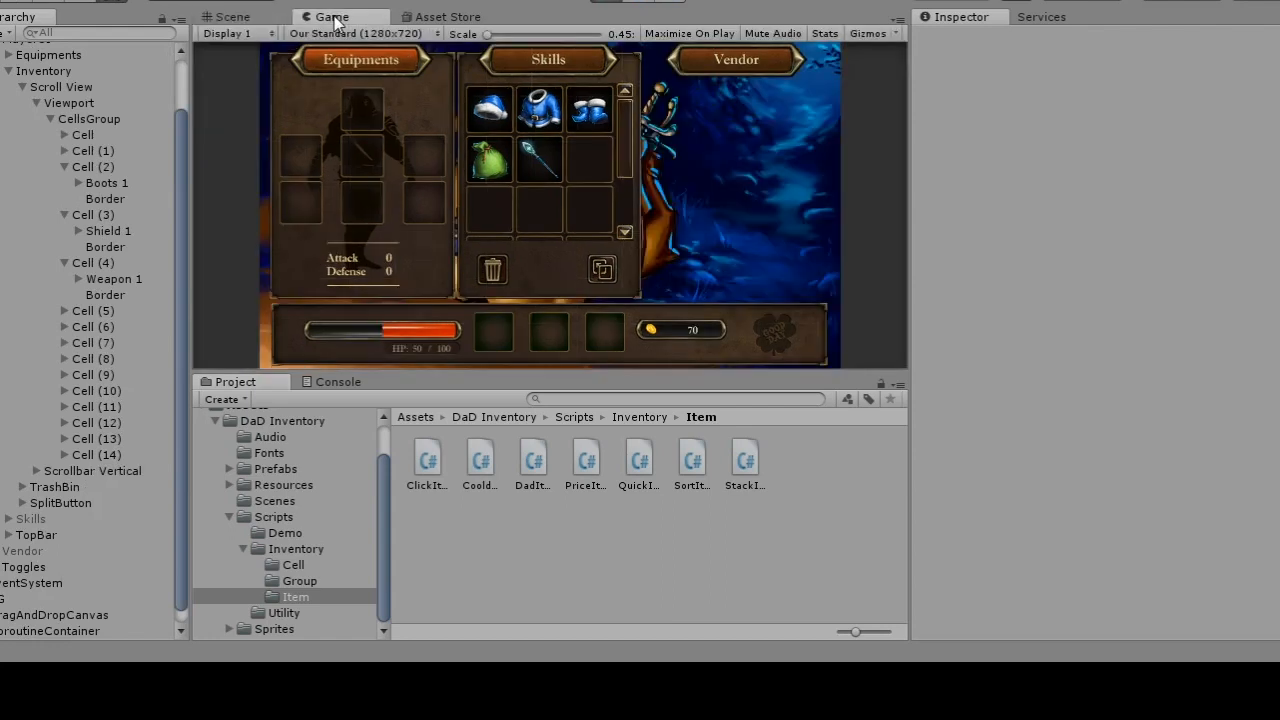
click(755, 60)
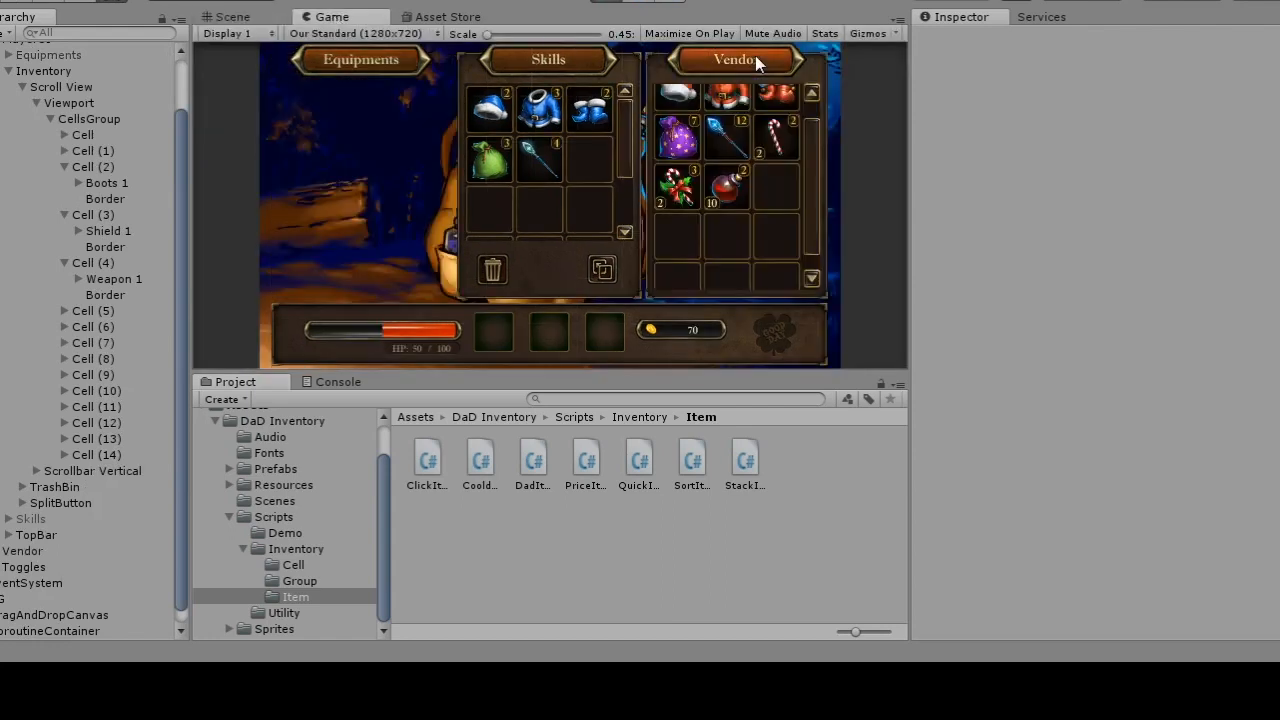
scroll(732, 208, up, 1)
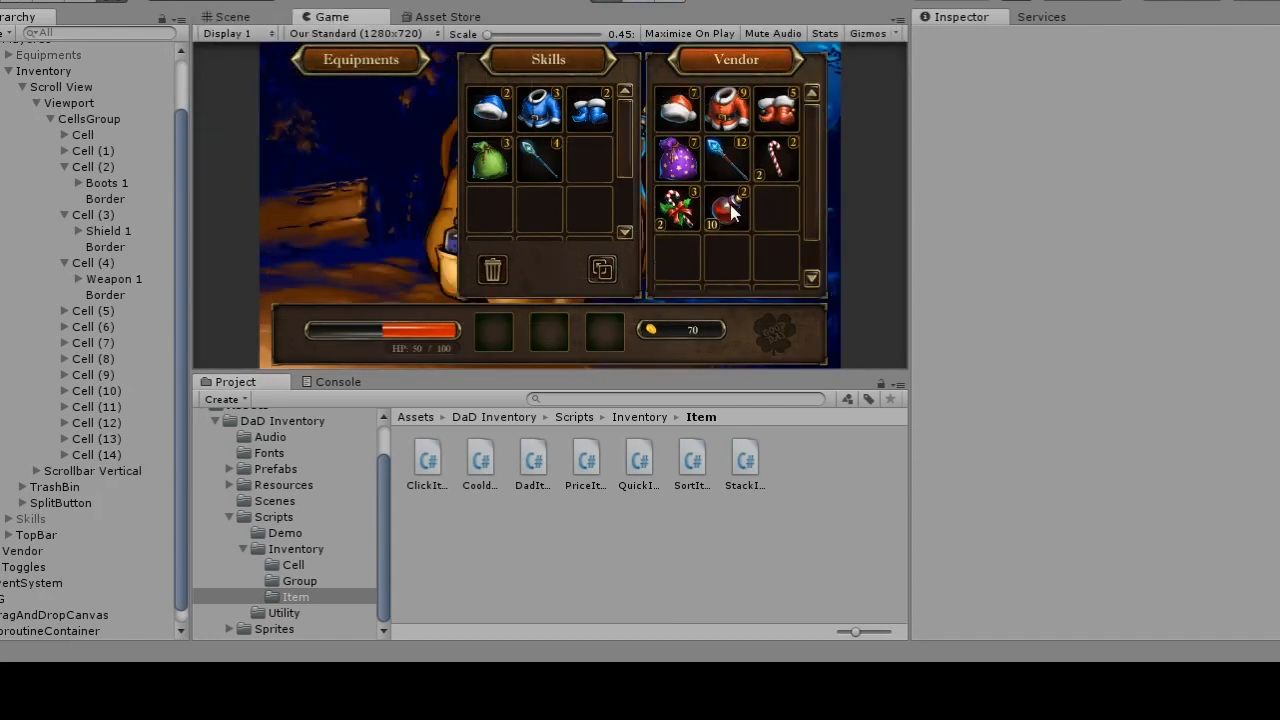
Step: Buy the vendor's stack of 10 potions into the free inventory cell beside the blue staff
drag(732, 208, 593, 167)
click(628, 200)
click(548, 259)
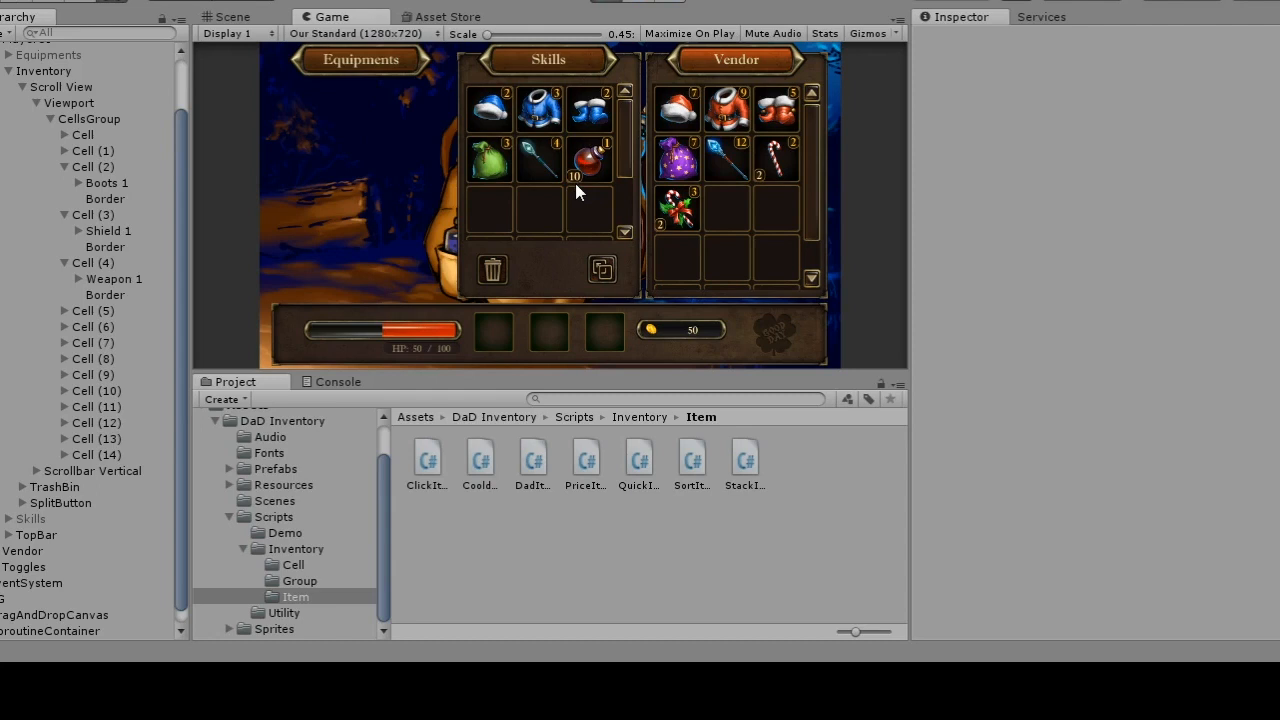
Step: Split 3 potions off the inventory's potion stack into the empty cell below it
click(602, 268)
drag(588, 162, 588, 226)
click(581, 194)
click(581, 194)
click(579, 205)
click(570, 253)
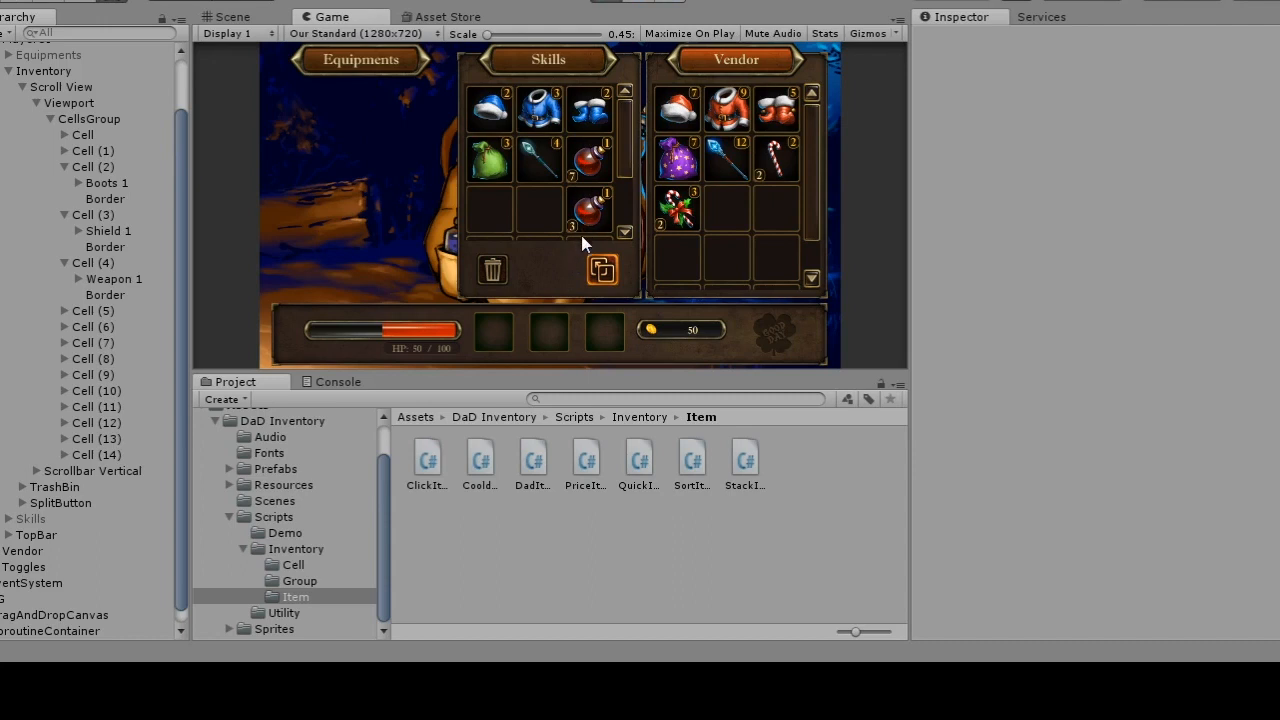
click(596, 268)
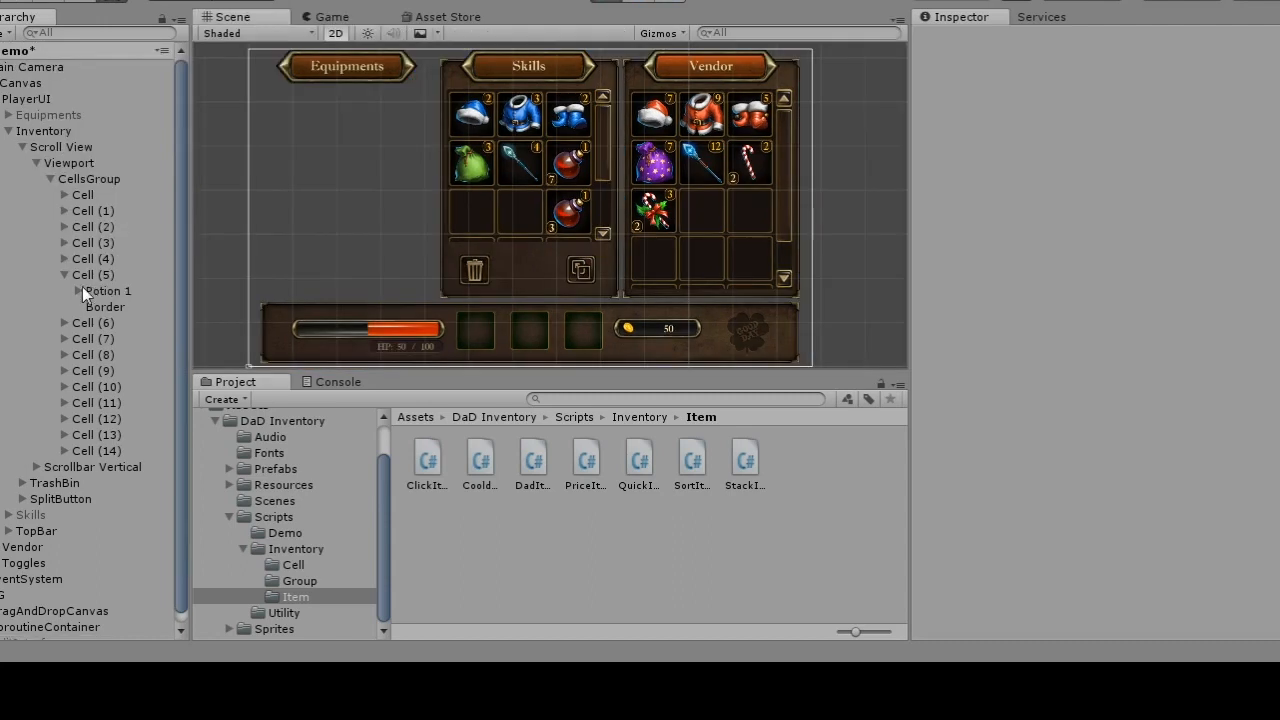
Step: Check the Cell Stack Limit in the Stack Cell script of inventory Cell (5)
click(101, 289)
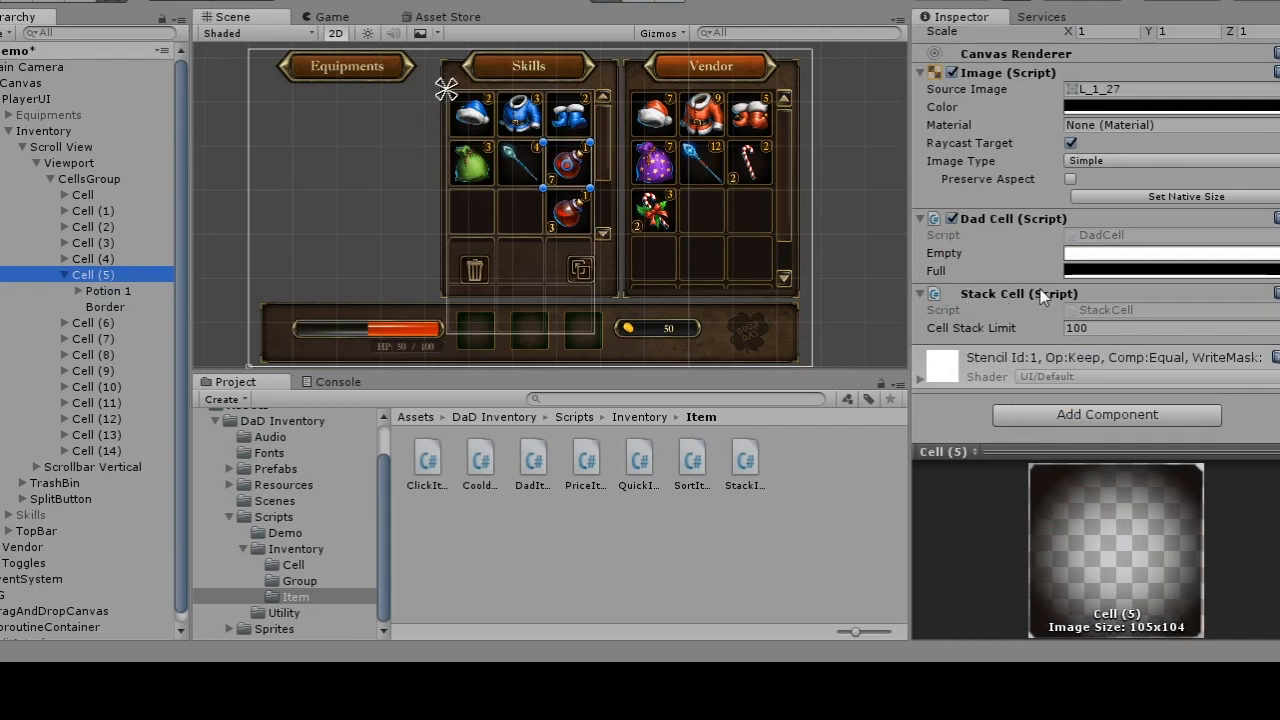
click(1096, 330)
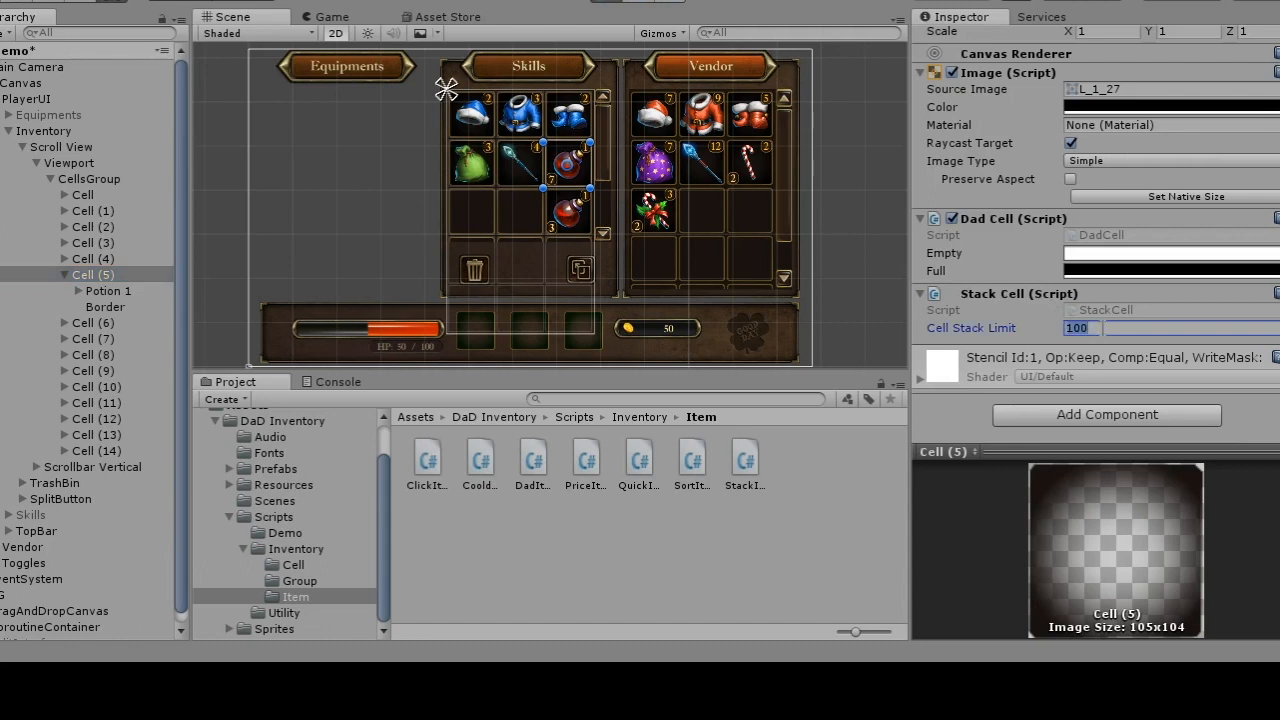
click(1103, 328)
Step: Check the Default Stack and Max Stack values in the Stack Item script of the Potion 1 item
click(110, 290)
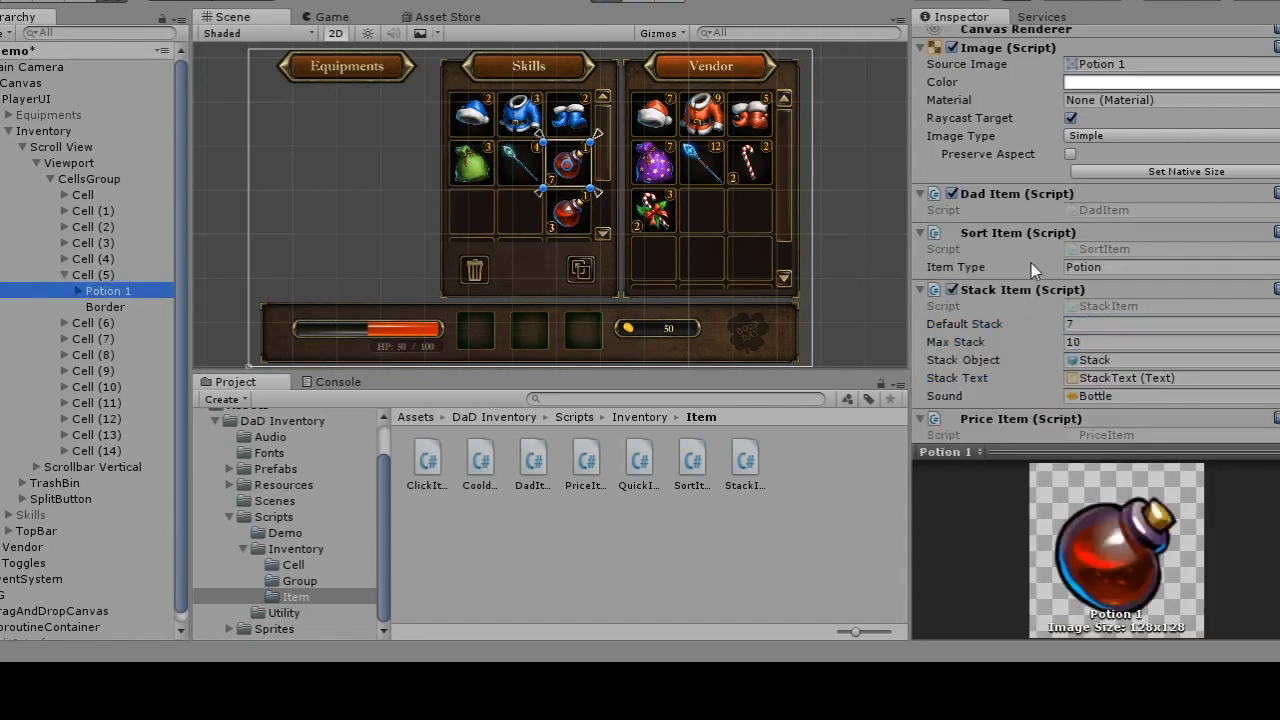
scroll(1033, 262, down, 3)
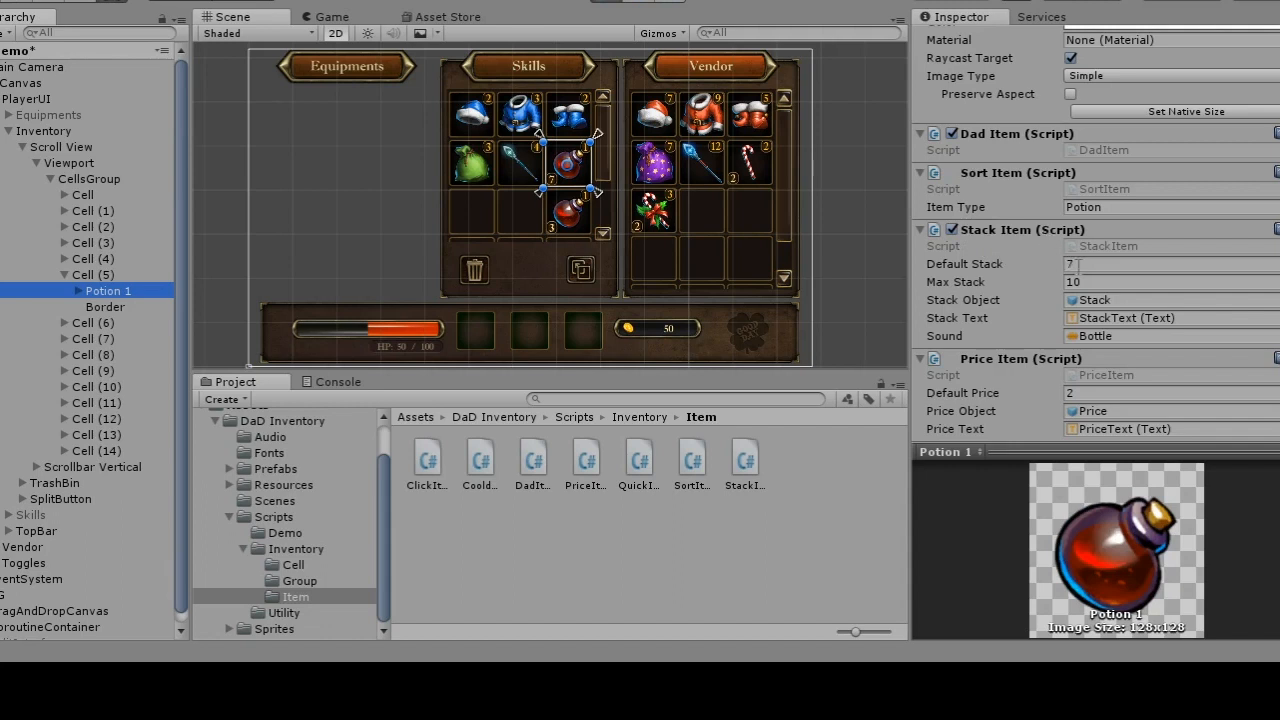
click(1078, 264)
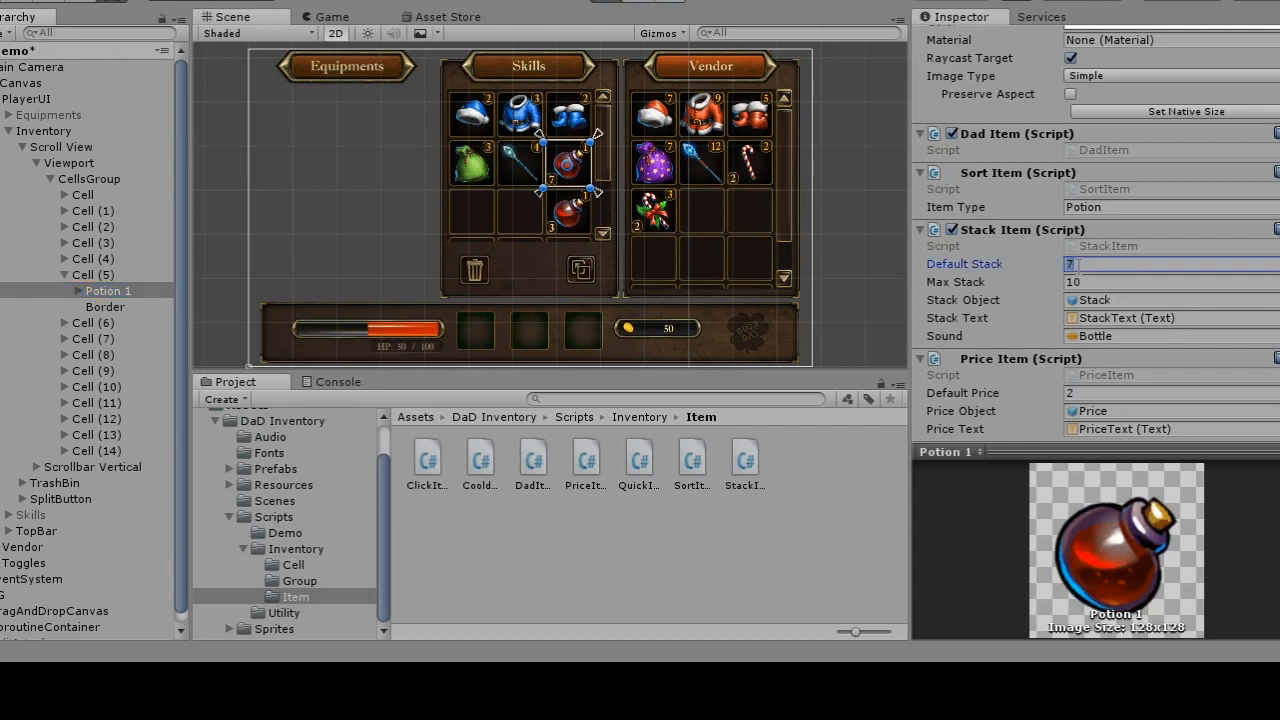
click(1082, 282)
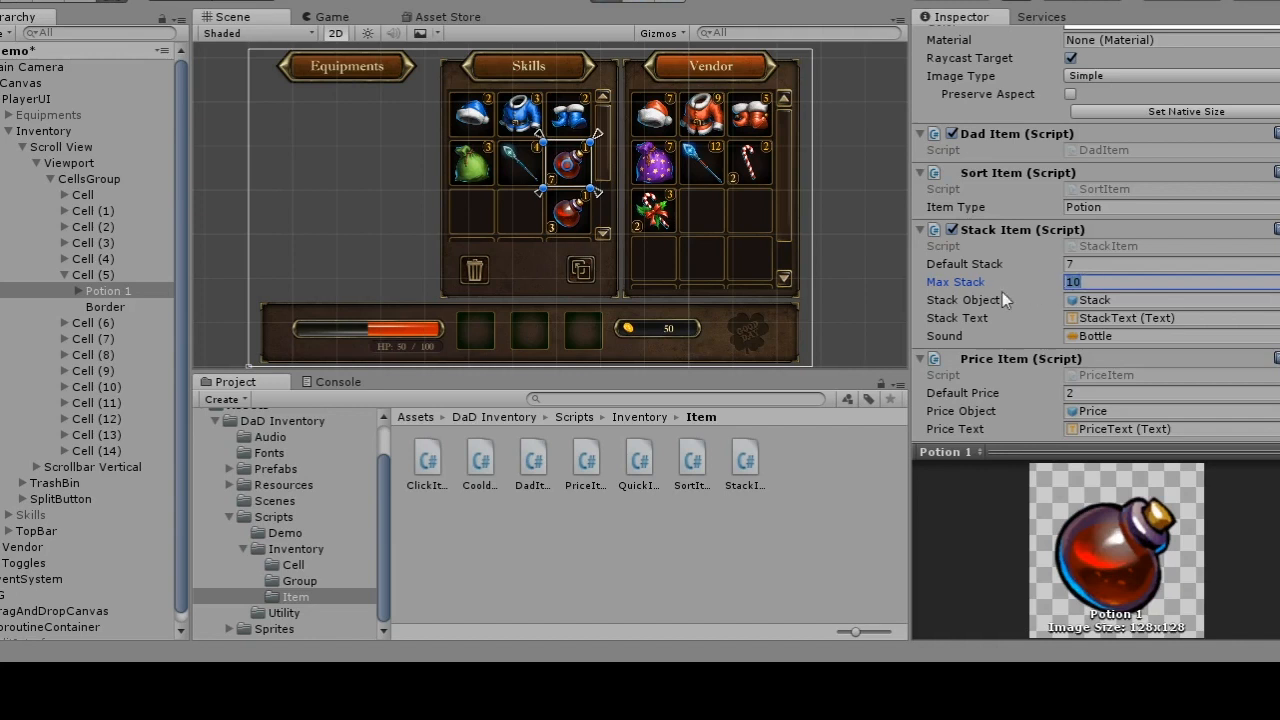
Step: Expand Potion 1, inspect its Stack and Price child objects in the scene, and reselect the potion
click(79, 290)
click(79, 290)
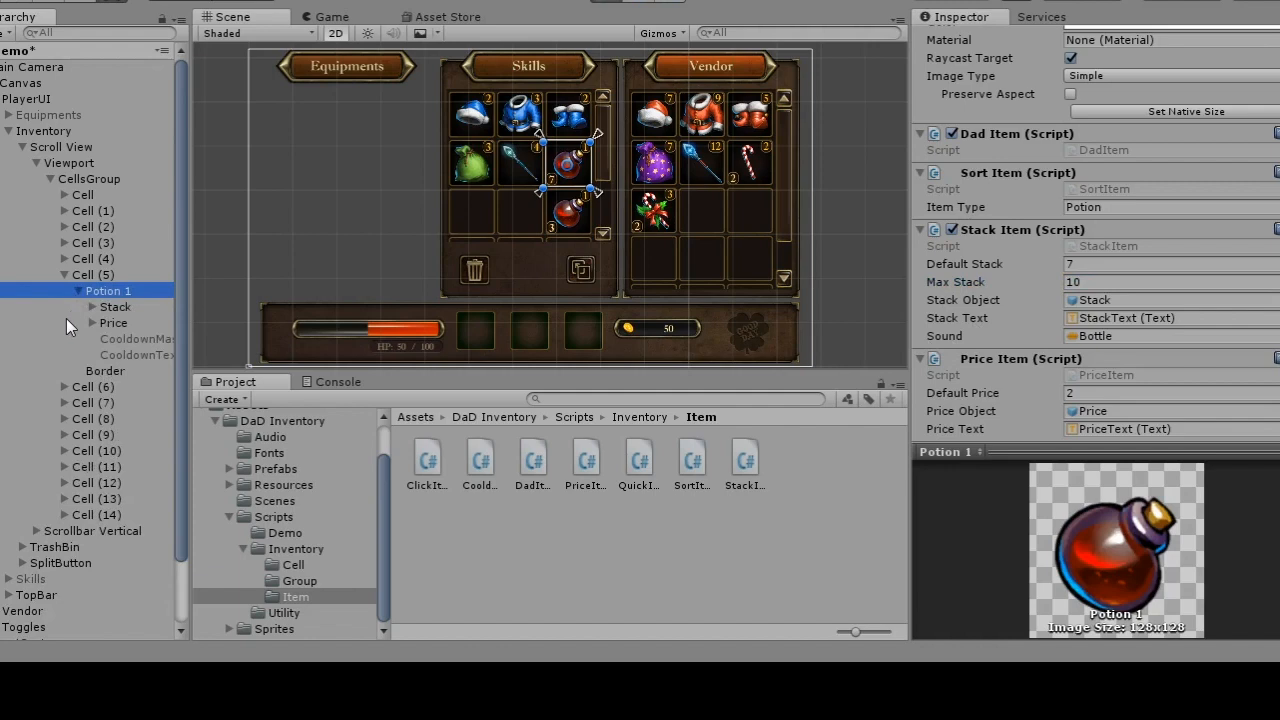
click(116, 307)
scroll(545, 175, up, 4)
middle_drag(543, 149, 514, 194)
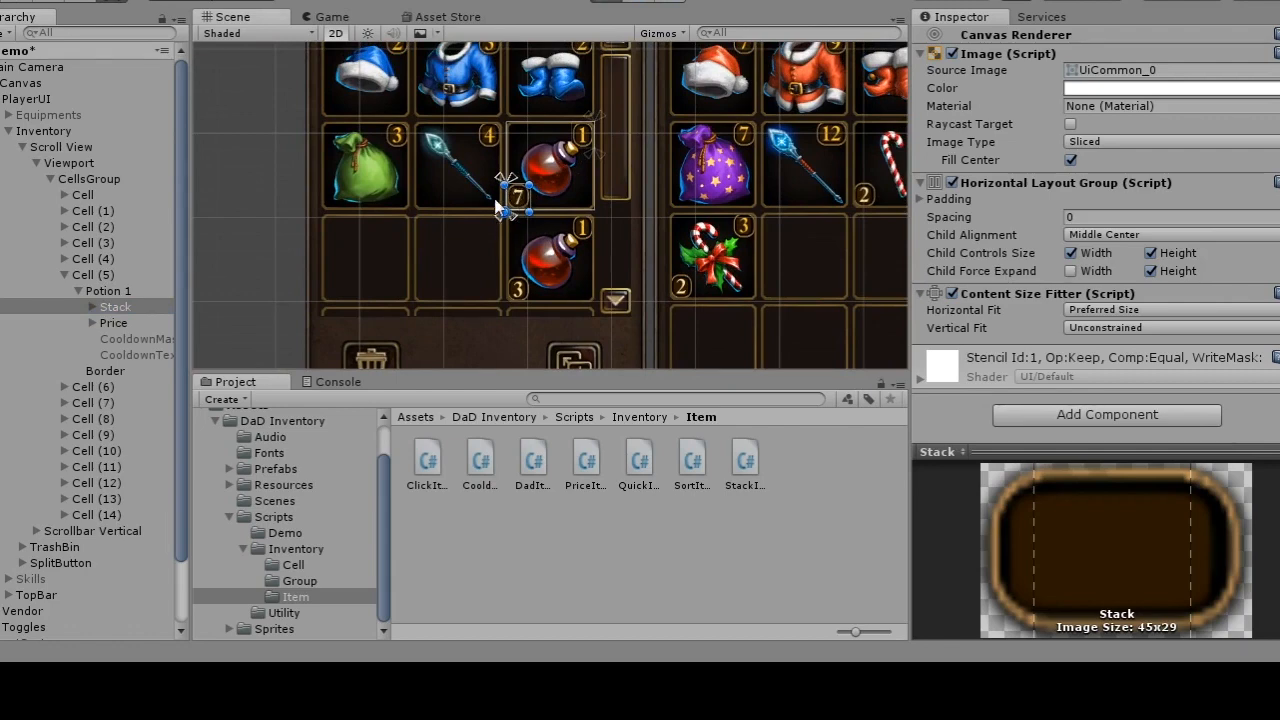
click(133, 324)
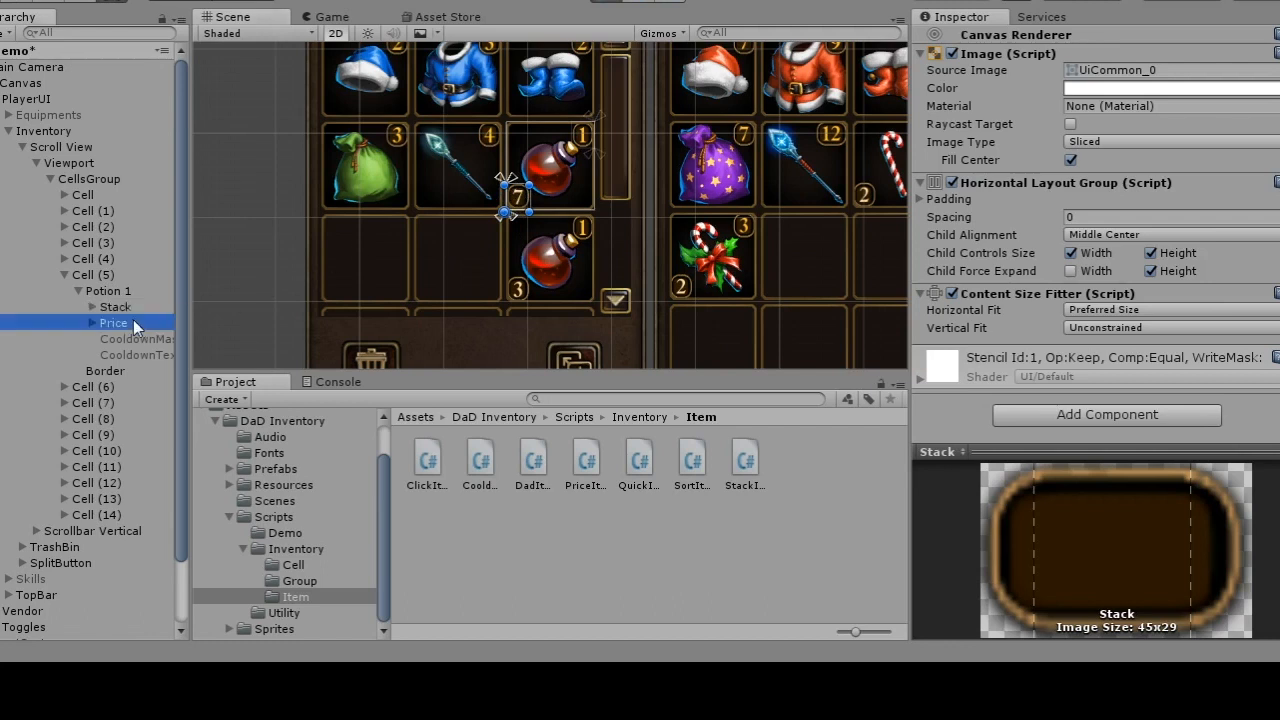
click(573, 152)
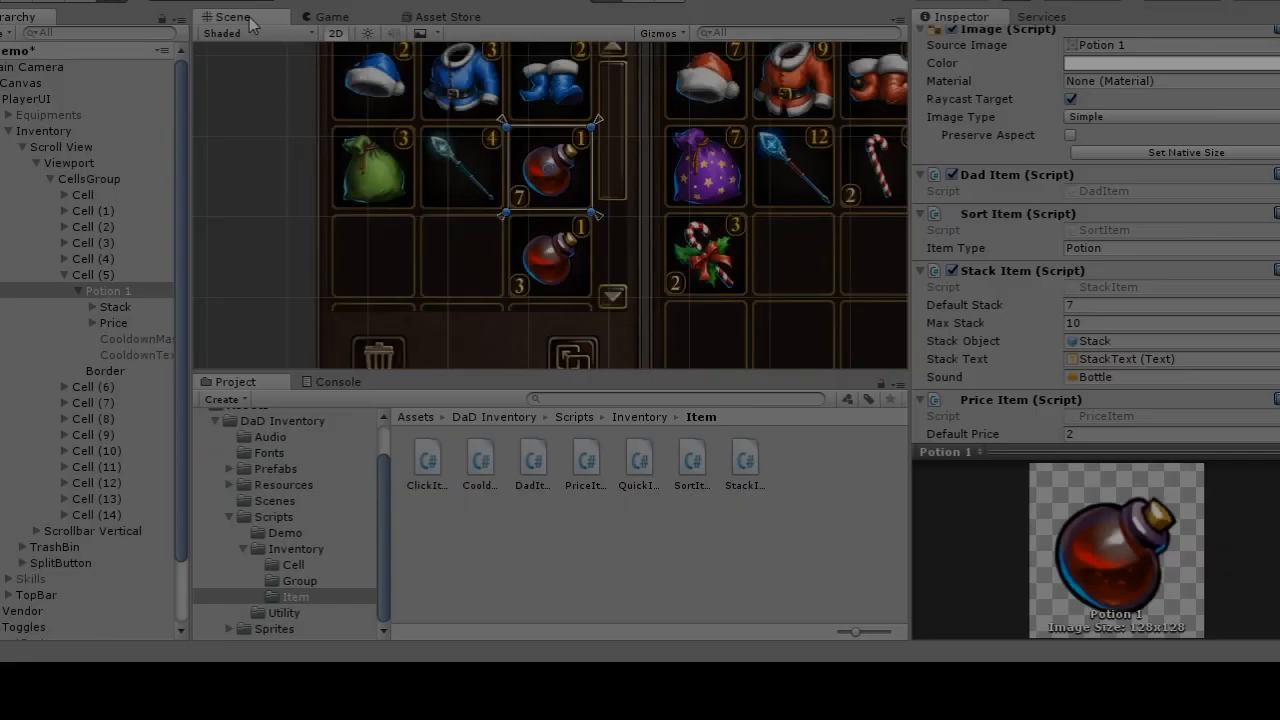
Step: Examine the Stack Group script options on the inventory's CellsGroup object
scroll(247, 203, up, 1)
scroll(247, 203, down, 4)
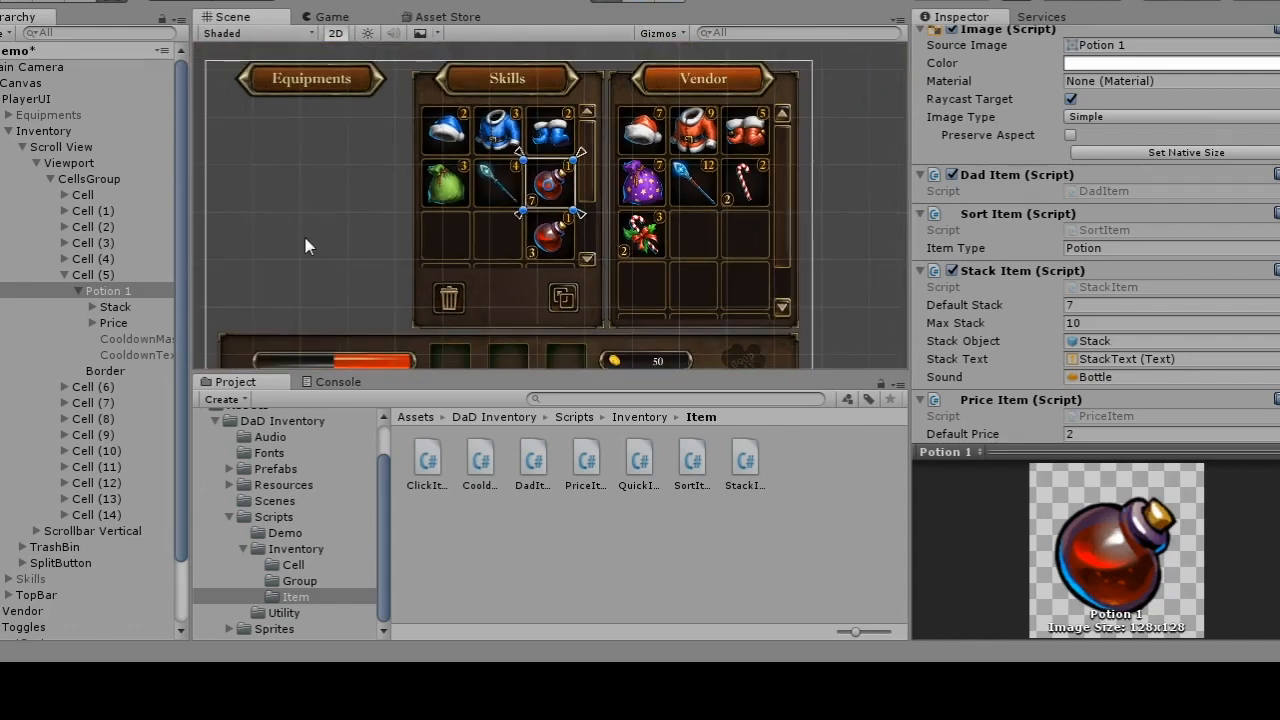
click(104, 178)
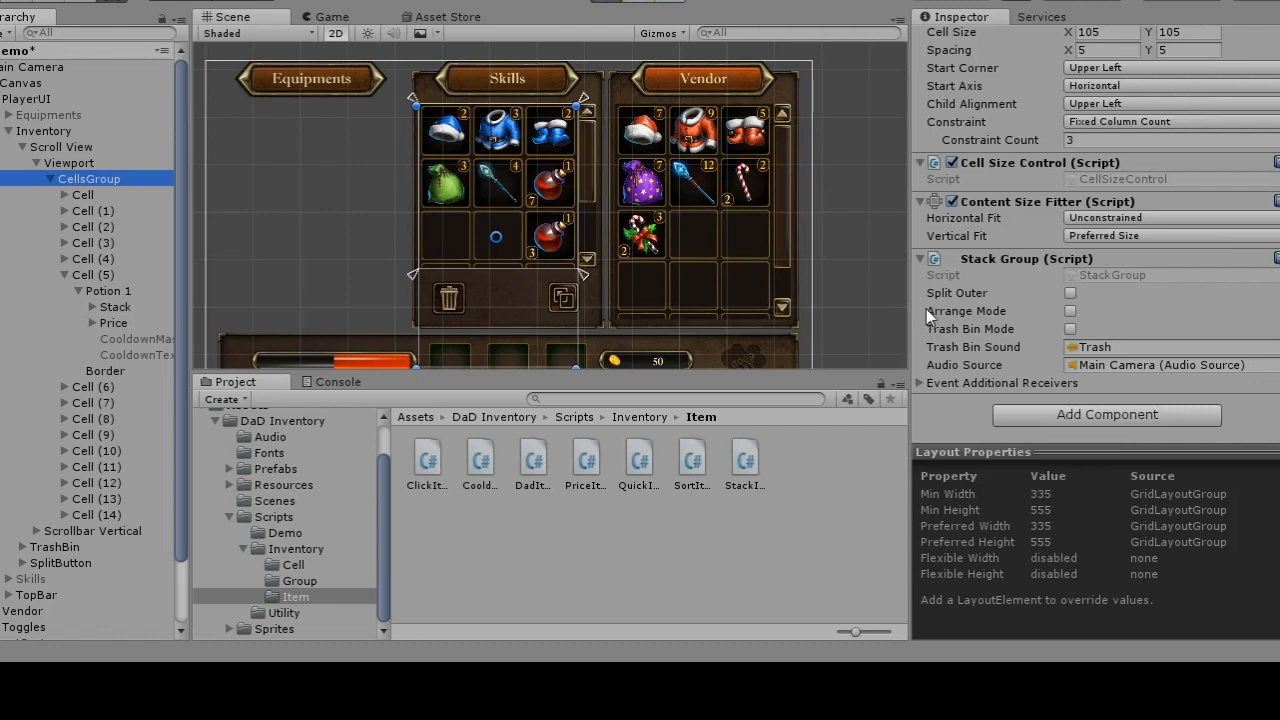
scroll(865, 285, down, 4)
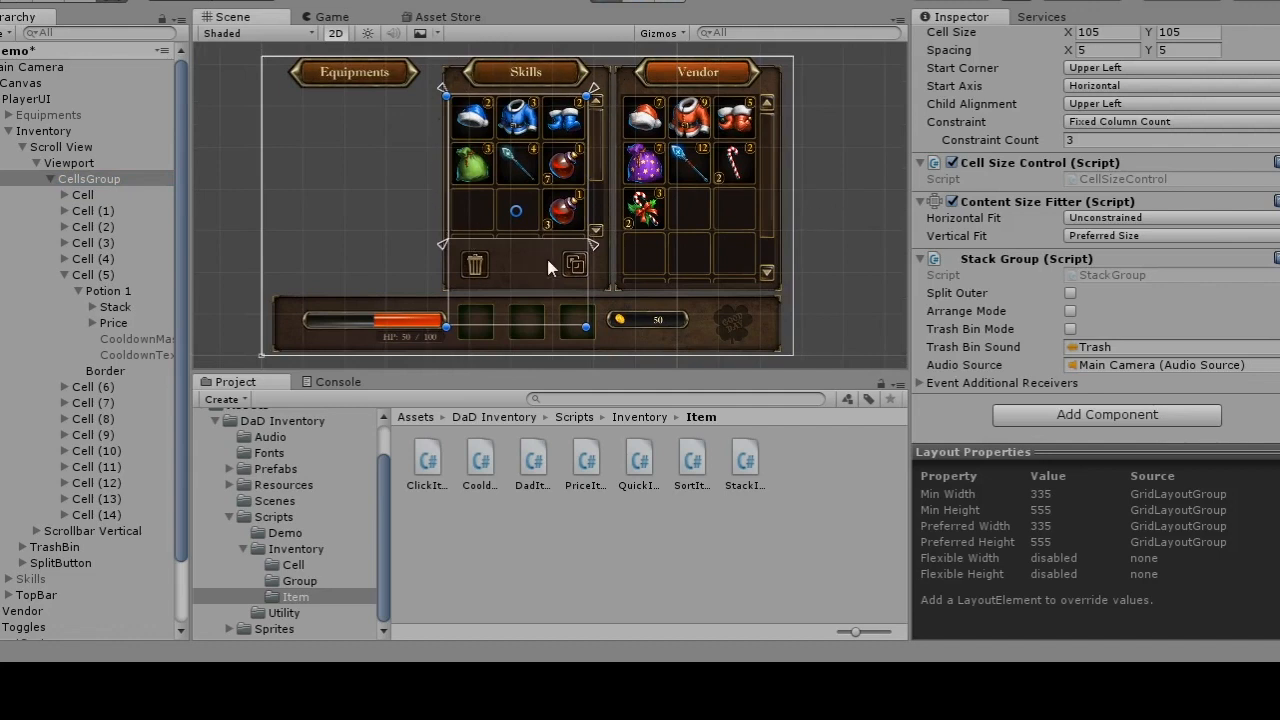
Step: Expand the Vendor object down to its CellsGroup and examine the Stack Group script options, including Split Outer and Arrange Mode
click(38, 611)
scroll(71, 520, down, 1)
click(1, 551)
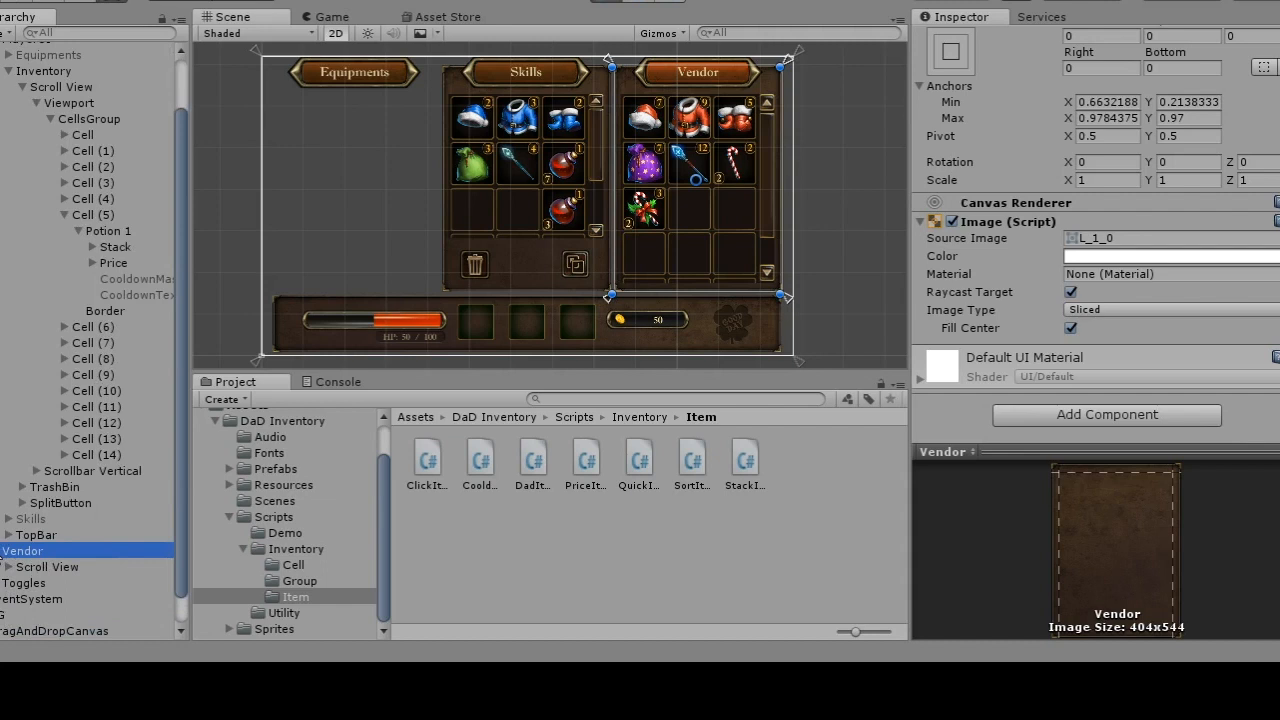
scroll(2, 549, down, 1)
click(8, 536)
scroll(7, 533, down, 1)
click(23, 521)
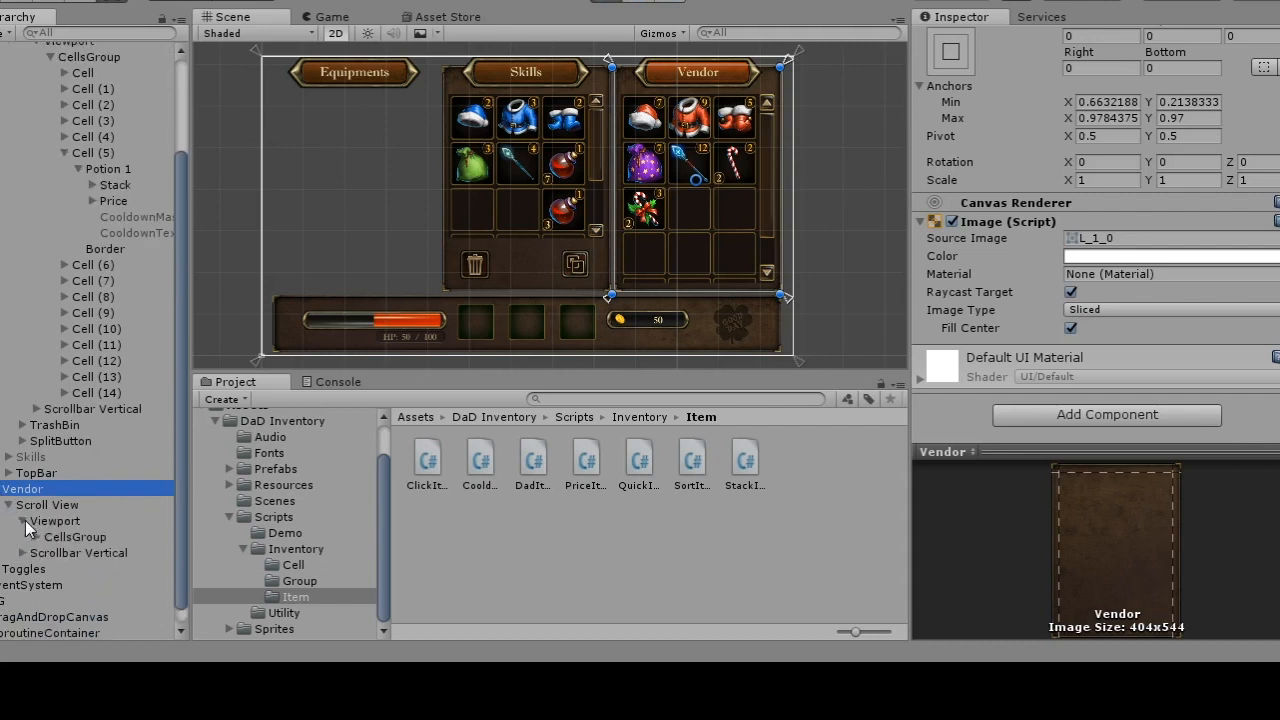
click(62, 538)
scroll(966, 364, down, 6)
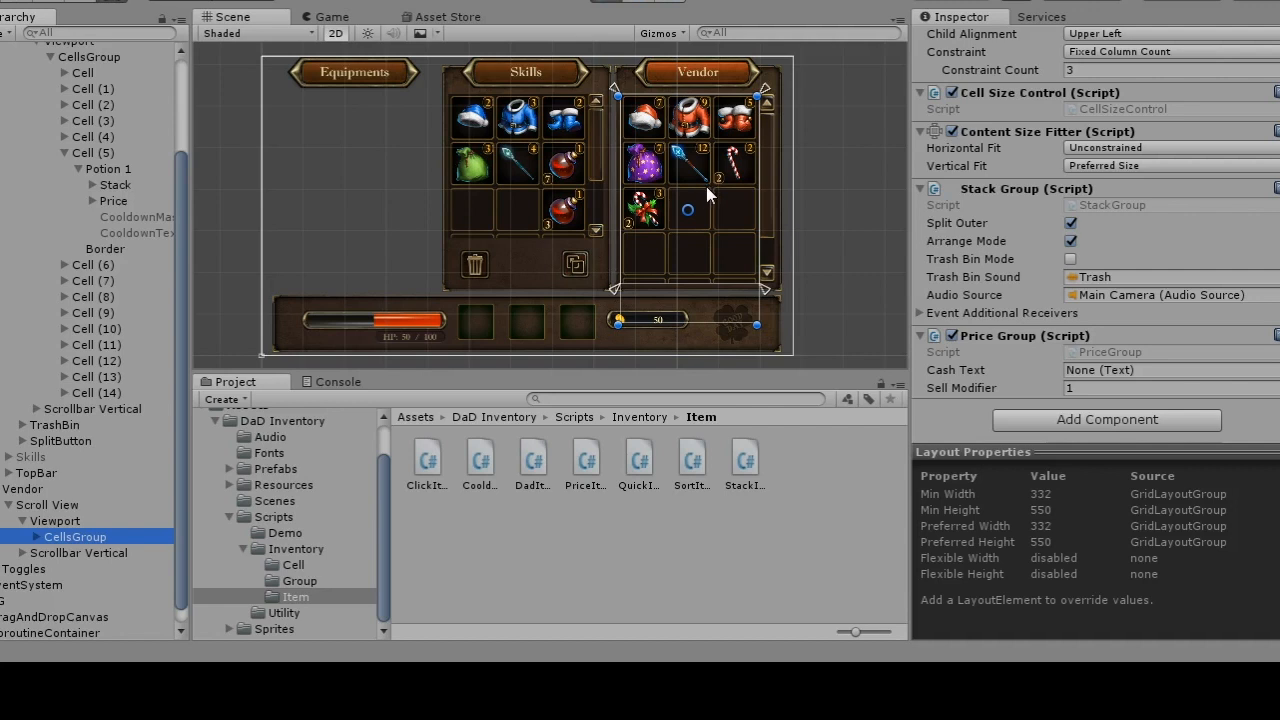
Step: In the Game view, start transferring the stack of seven potions to an empty vendor cell, but confirm the split with zero items
click(334, 17)
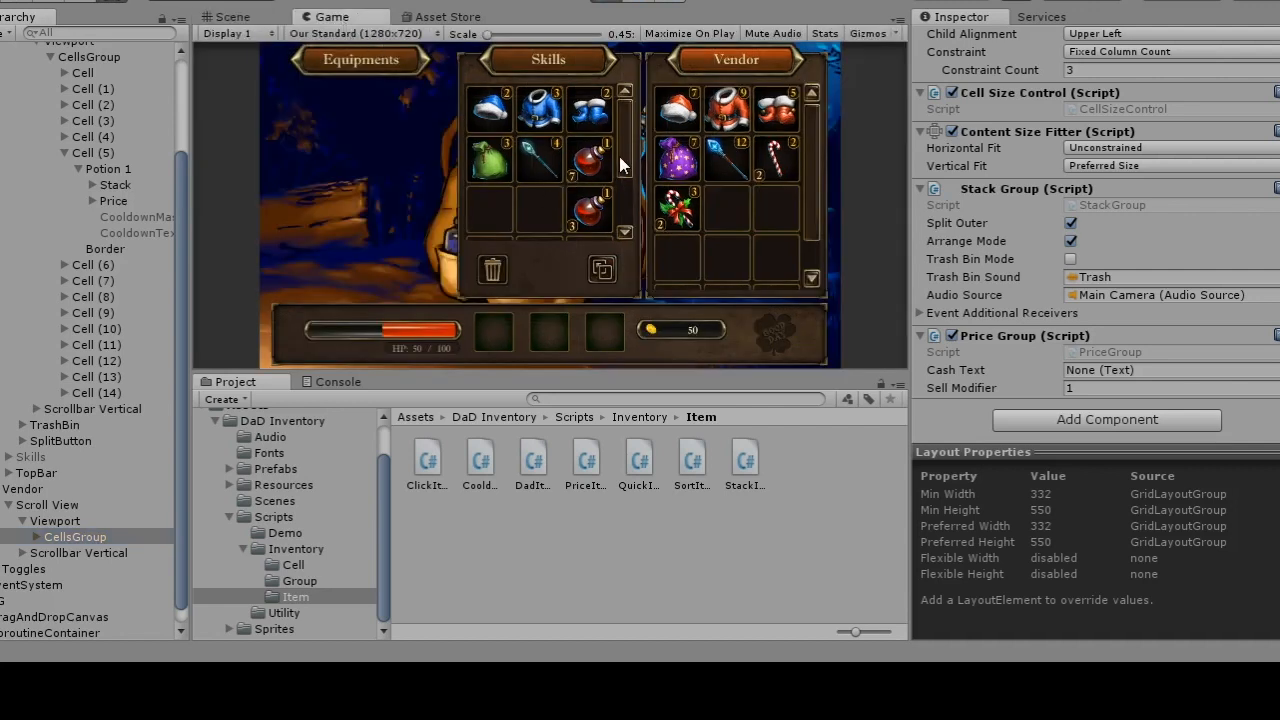
drag(586, 161, 726, 208)
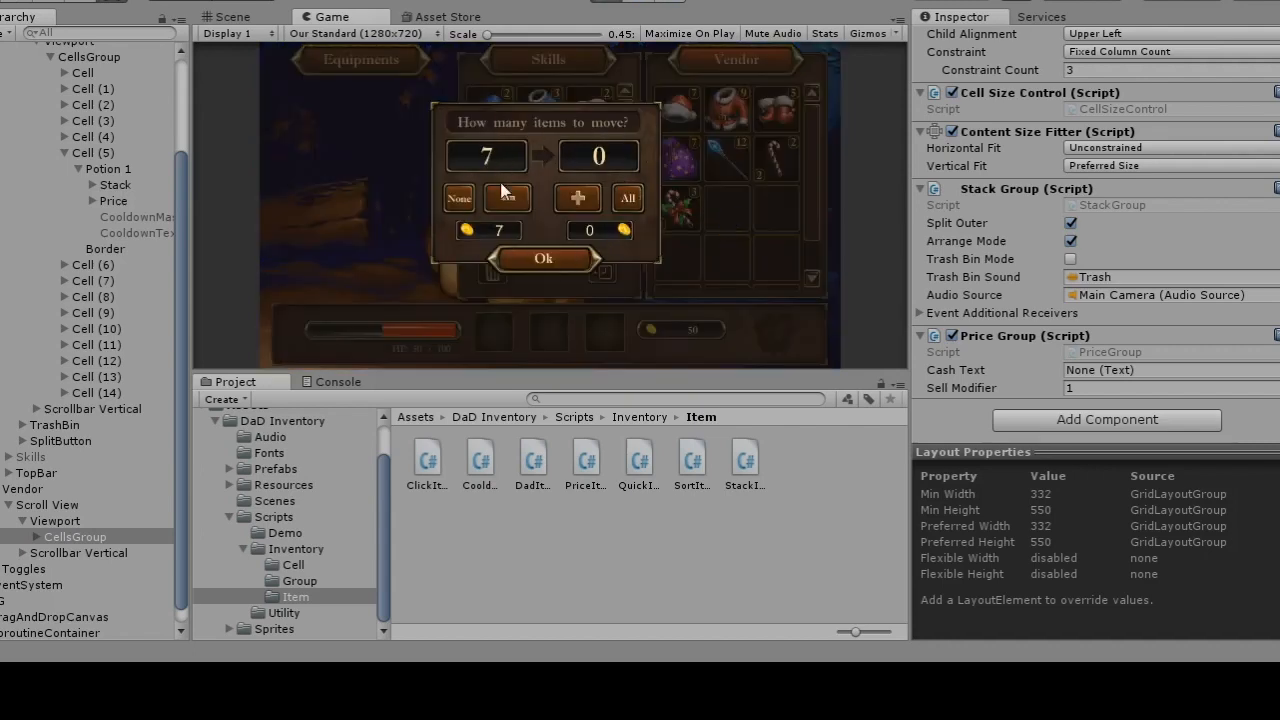
click(535, 258)
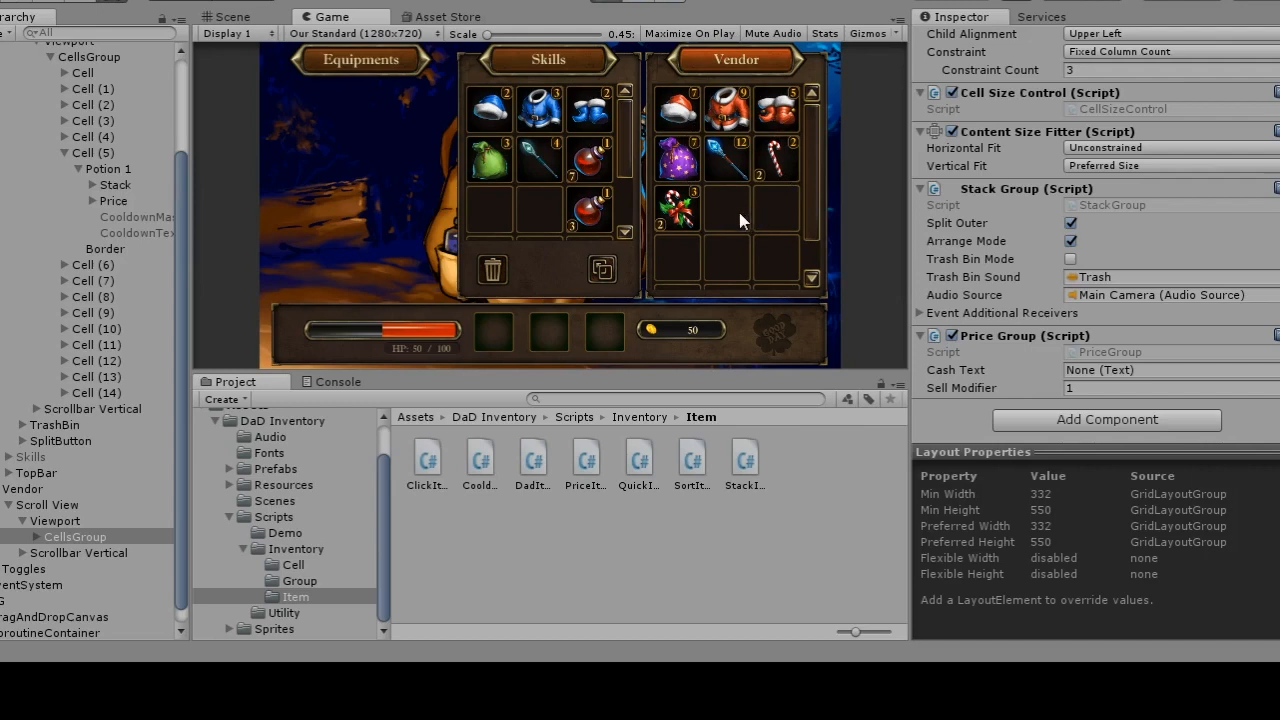
Step: Sell one potion from the inventory's stack of three to an empty vendor cell
drag(600, 213, 727, 212)
click(590, 208)
click(545, 258)
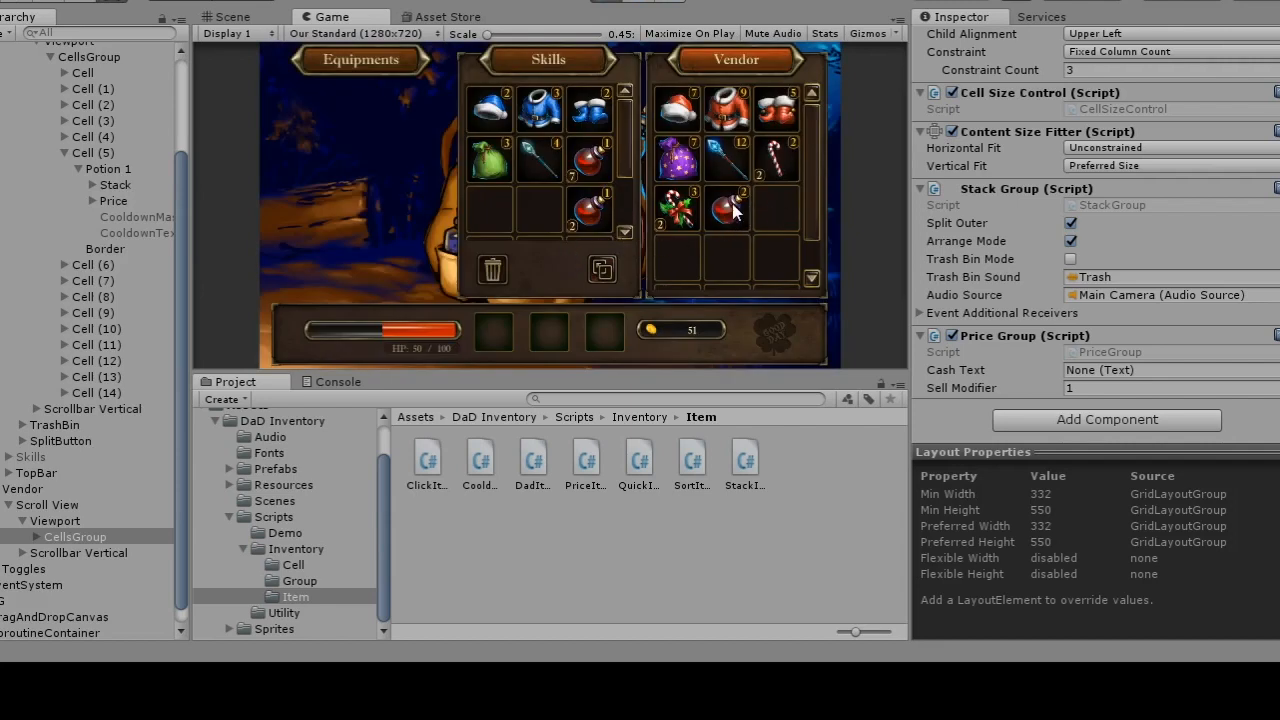
Step: Try to rearrange the potion, the candy cane and the purple bag into empty cells within the vendor's grid
drag(728, 207, 780, 262)
drag(777, 166, 779, 229)
drag(680, 160, 737, 268)
Step: Sell three potions from the inventory's stack of seven to the vendor
drag(590, 166, 729, 110)
click(581, 198)
click(581, 198)
click(581, 198)
click(546, 262)
Step: Examine the Stack Group script options on the inventory's TrashBin object and discard the stack of four potions in the trash
scroll(110, 318, up, 3)
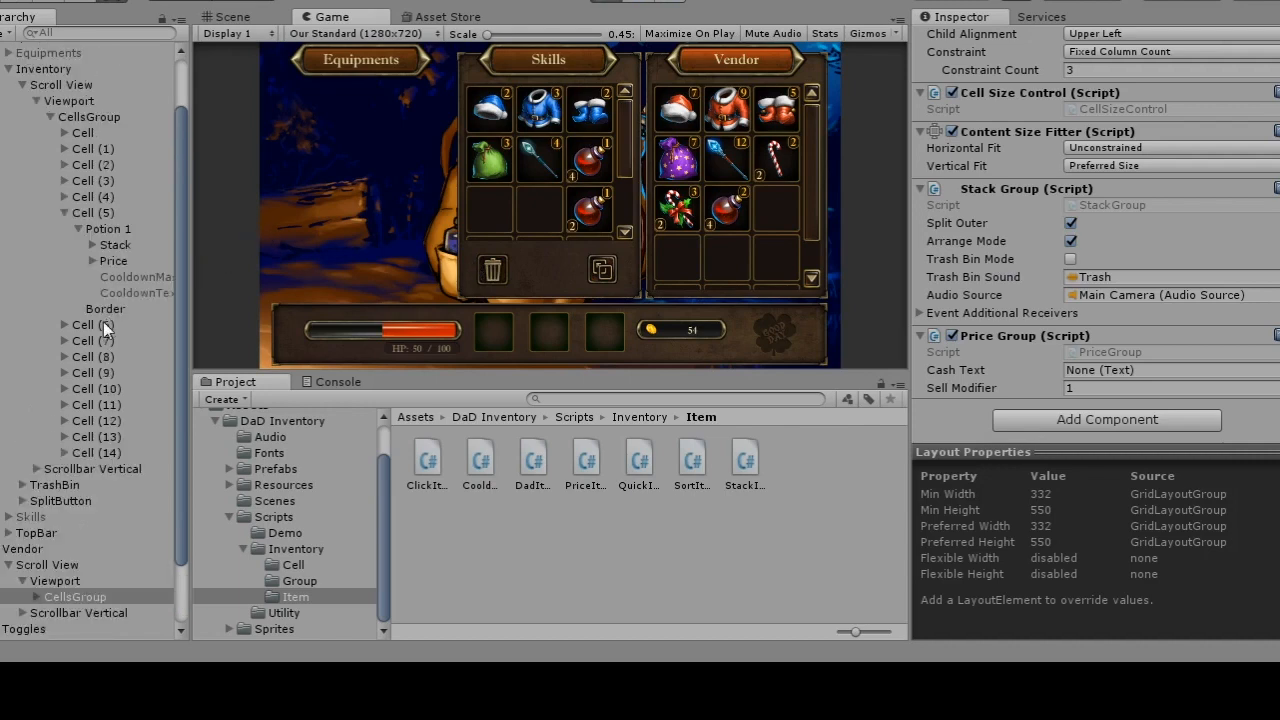
click(7, 70)
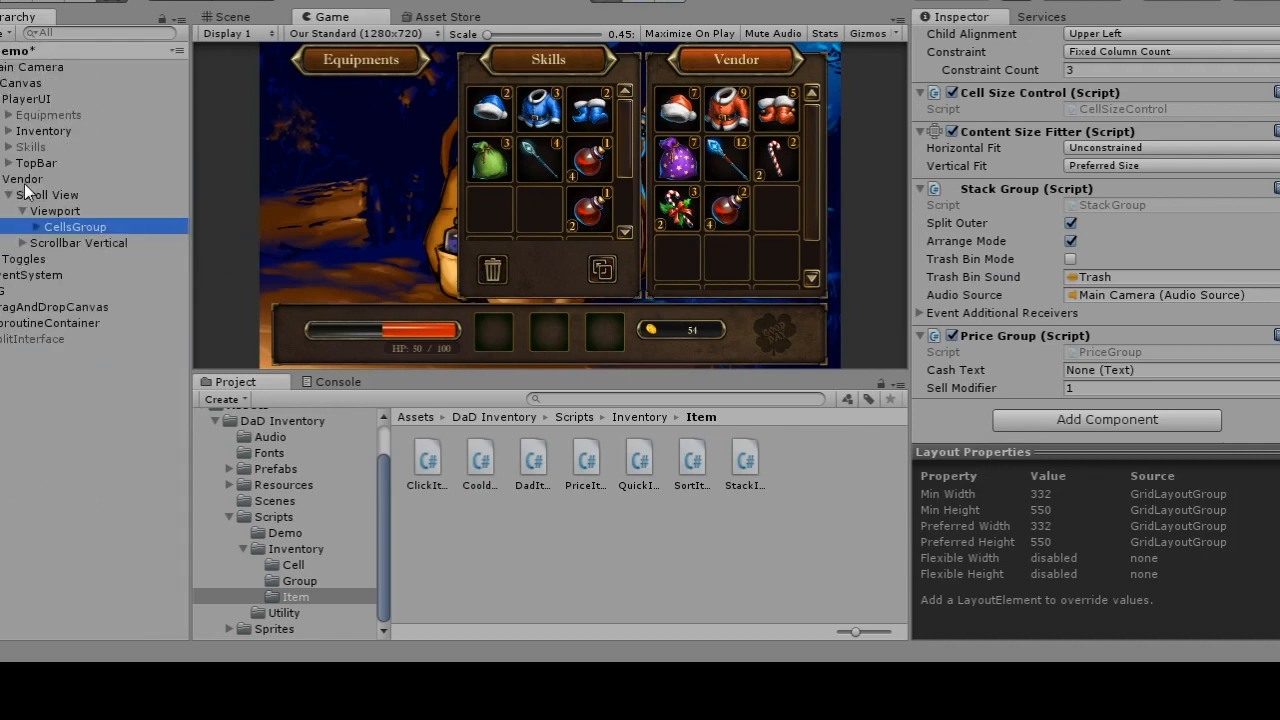
alt+click(7, 132)
click(20, 148)
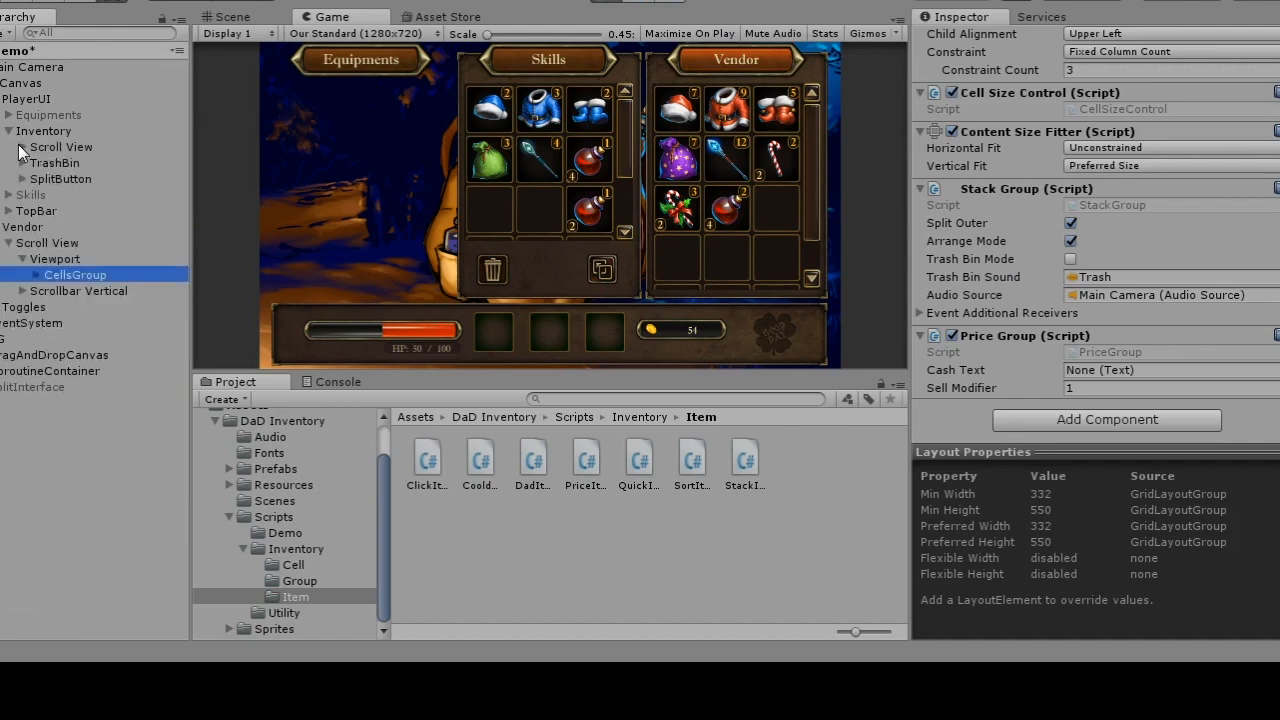
click(46, 165)
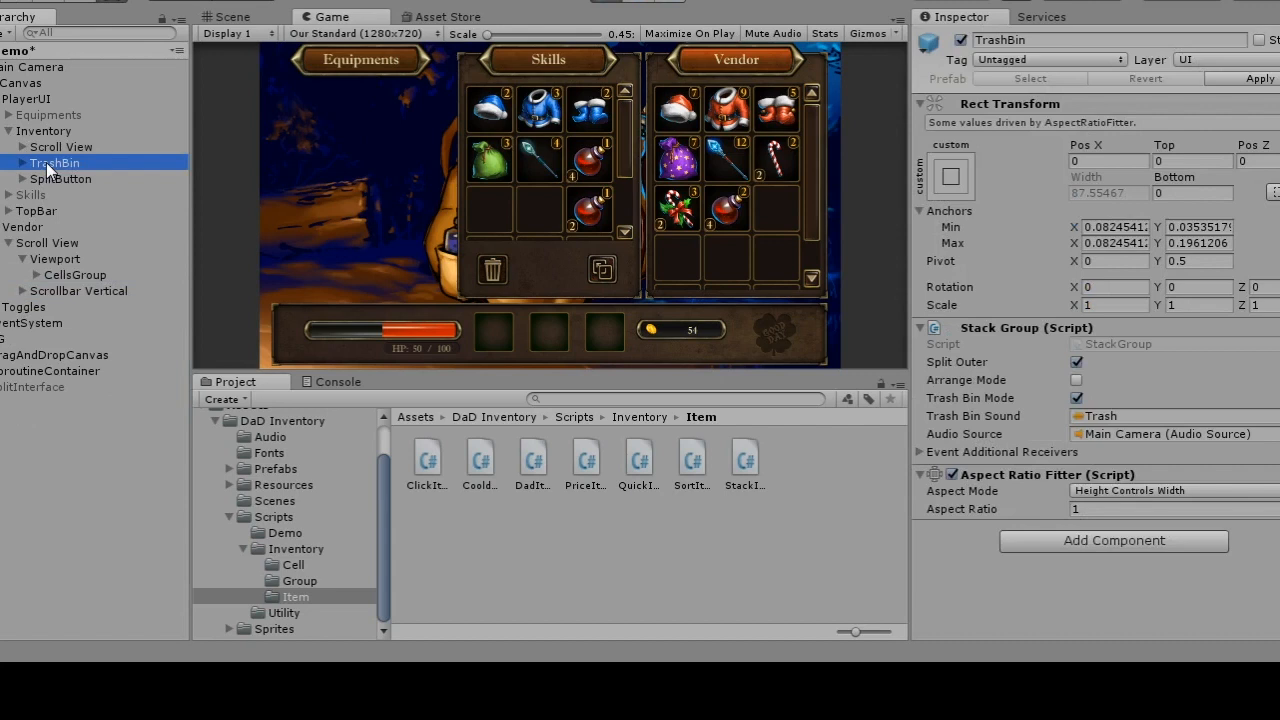
click(232, 18)
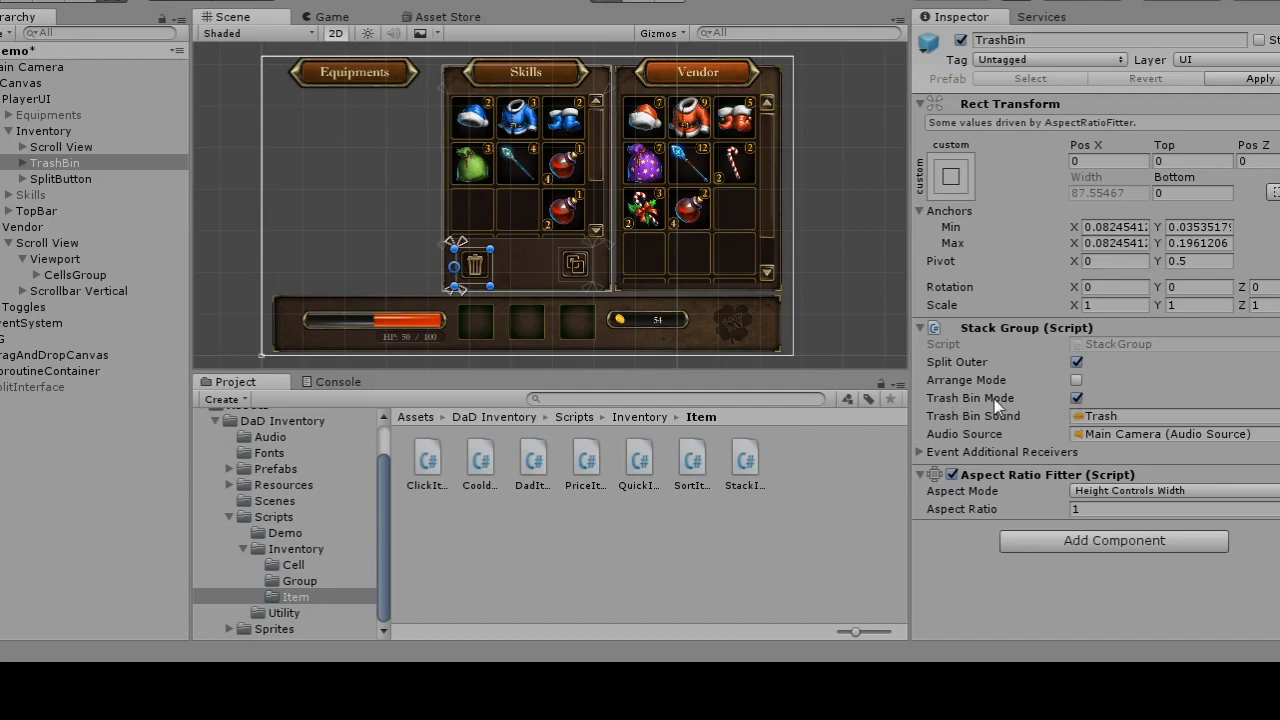
click(332, 17)
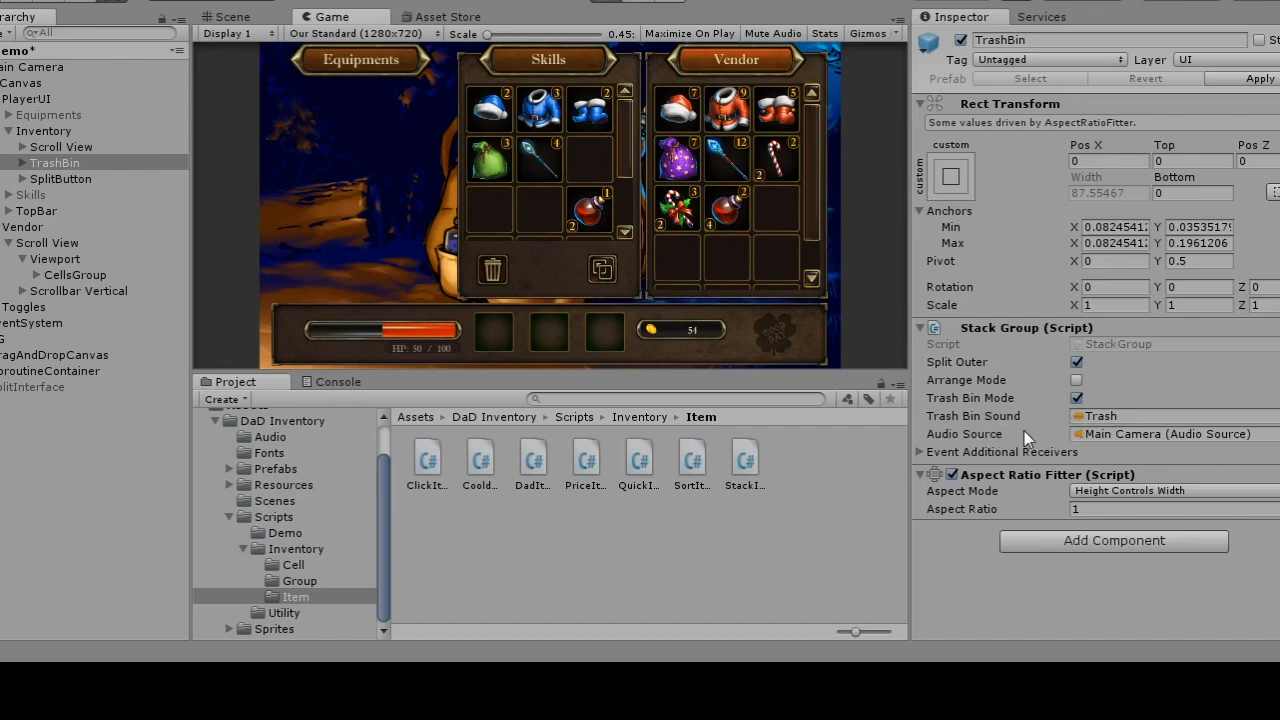
Step: Check the Audio Source component on Main Camera and the TrashBin's Audio Source reference and Event Additional Receivers
click(55, 68)
scroll(1030, 375, down, 5)
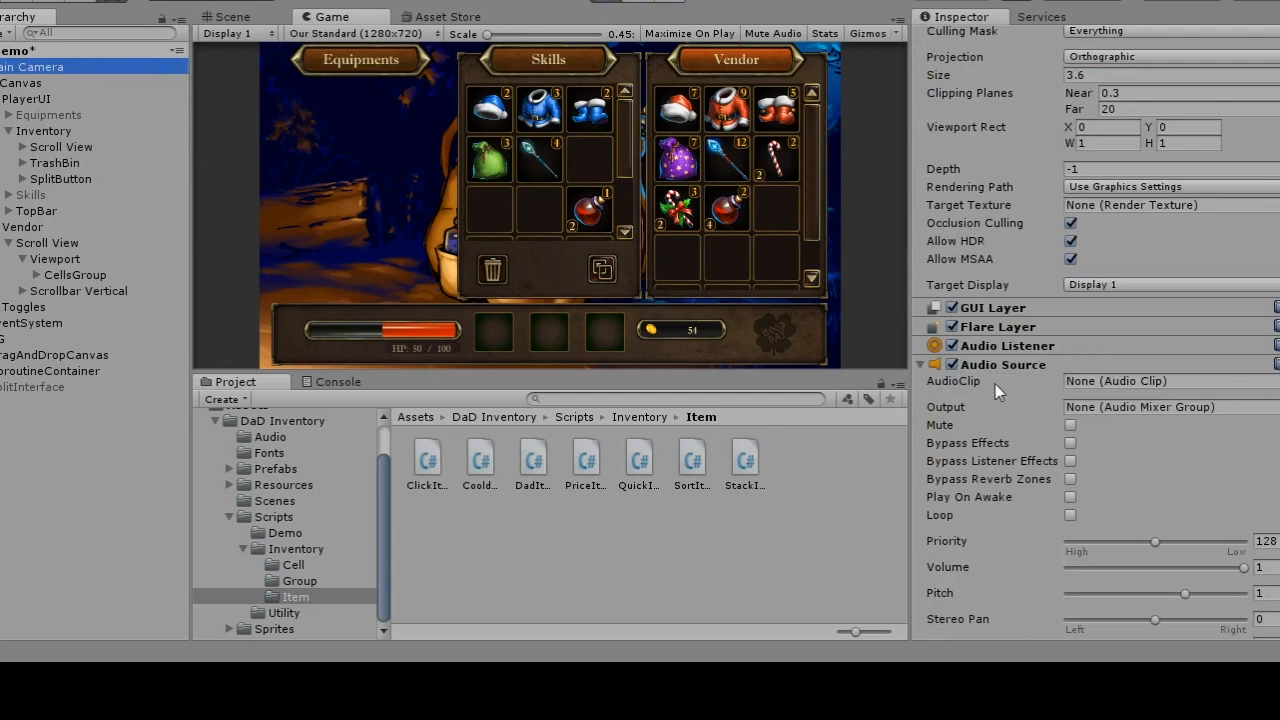
scroll(995, 390, down, 2)
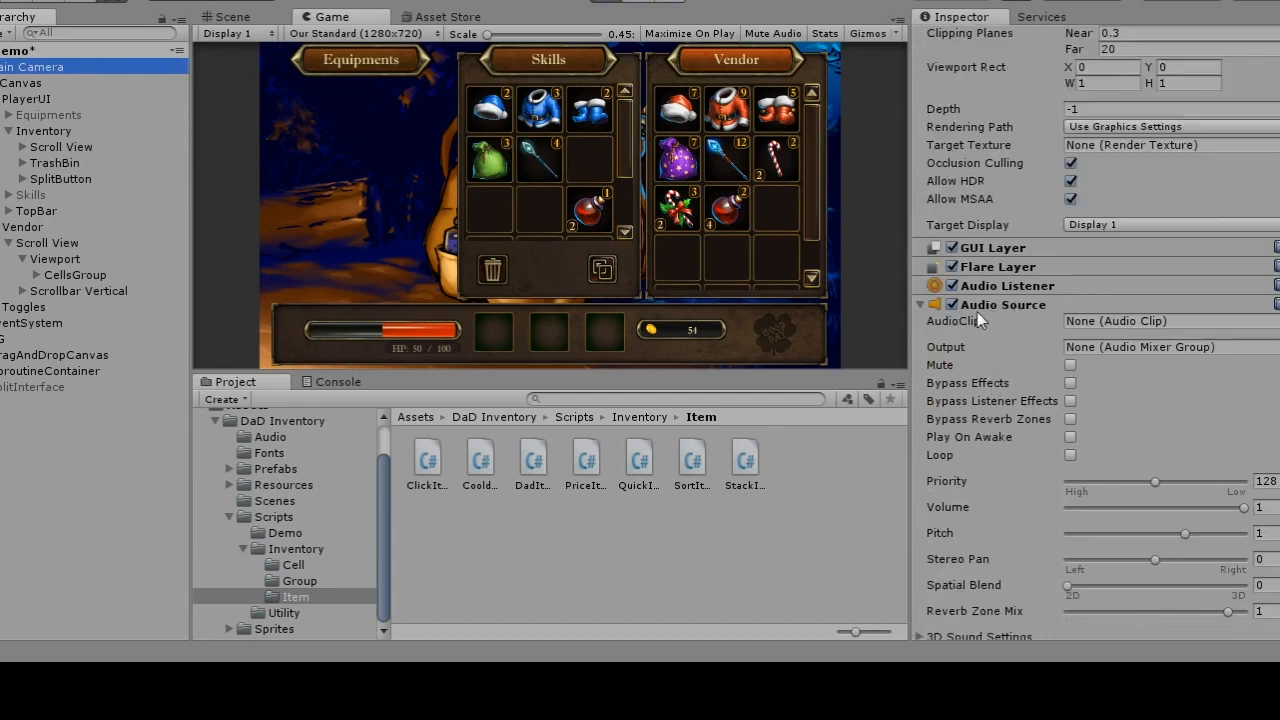
click(58, 163)
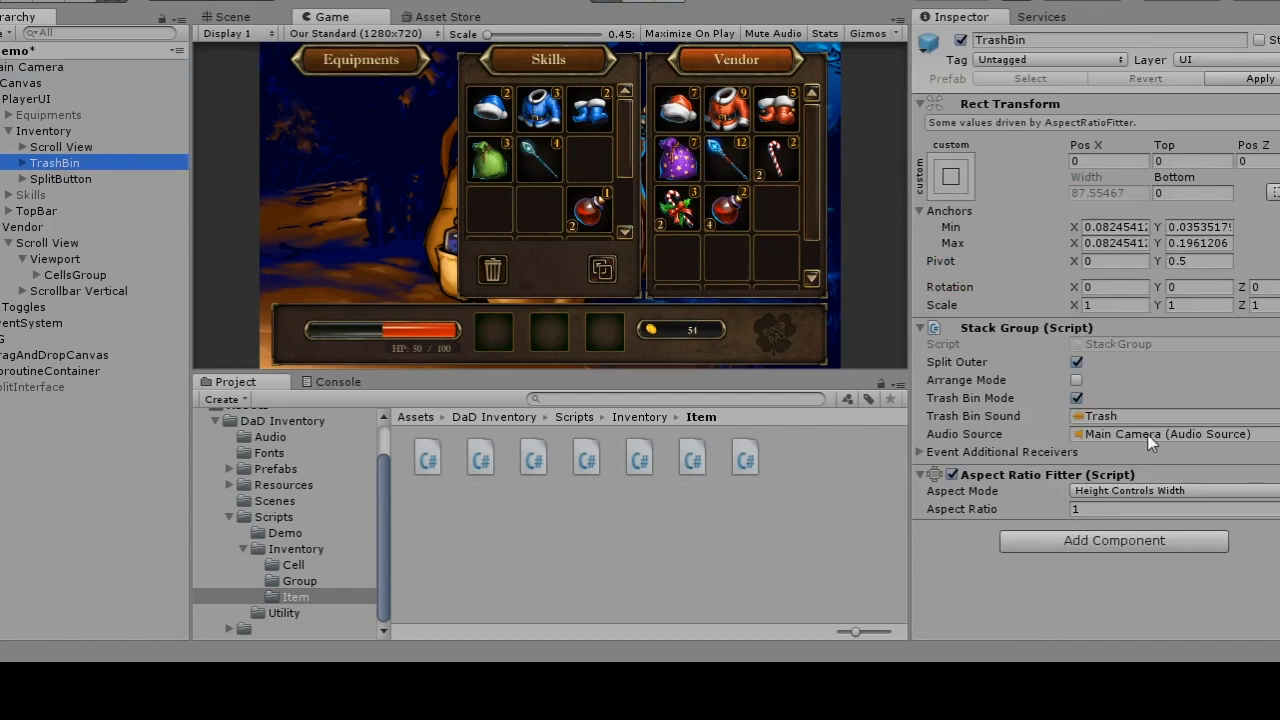
click(919, 452)
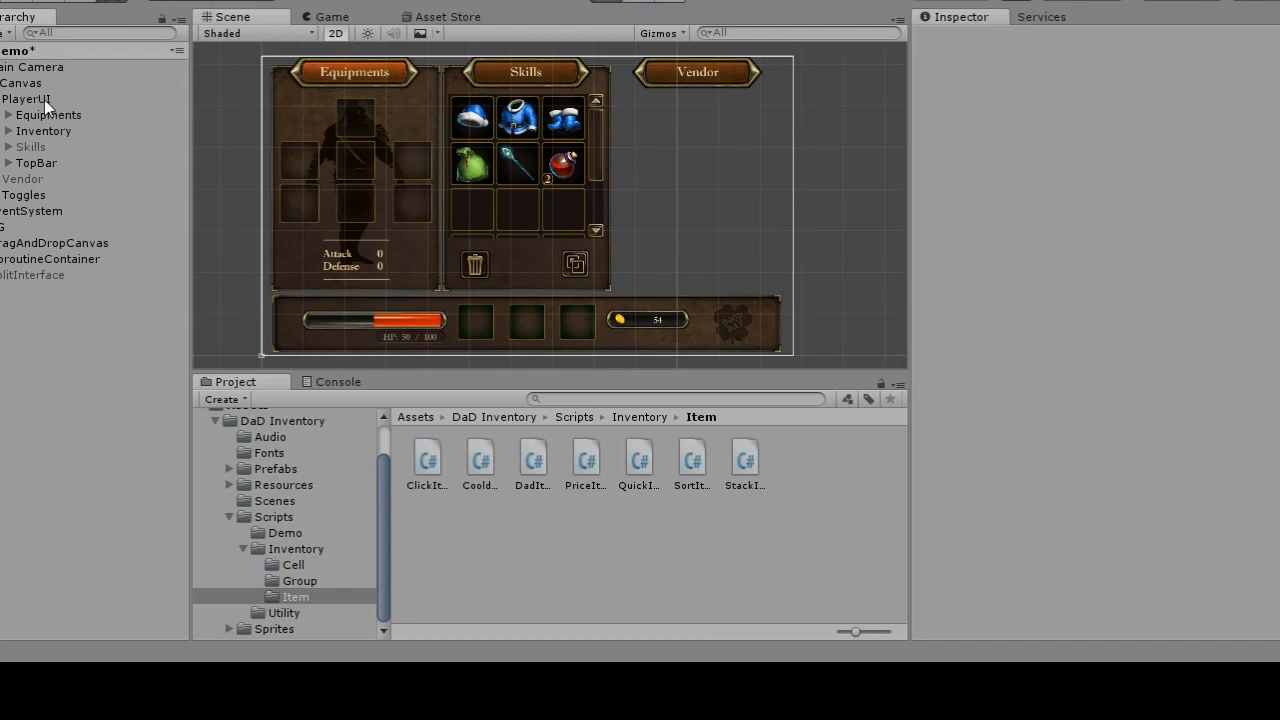
Step: Compare the Cash Text and Sell Modifier settings in the Price Group scripts of PlayerUI and the vendor's CellsGroup
click(30, 99)
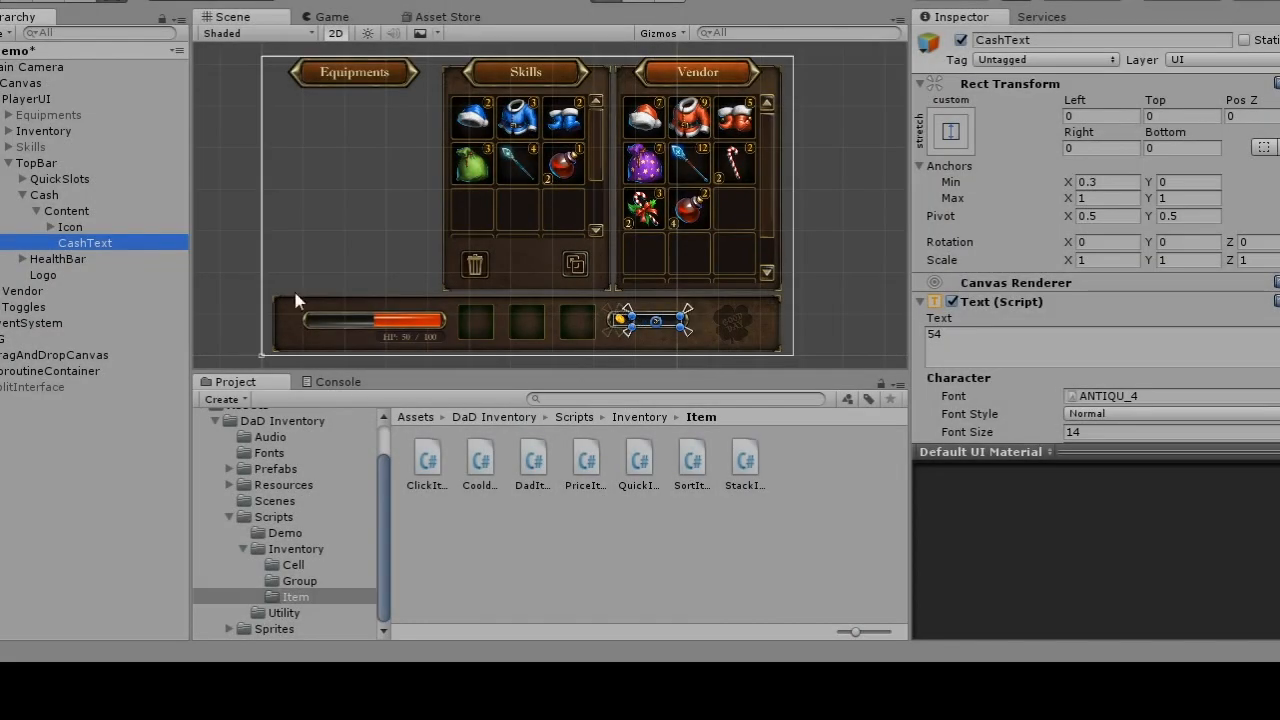
click(52, 100)
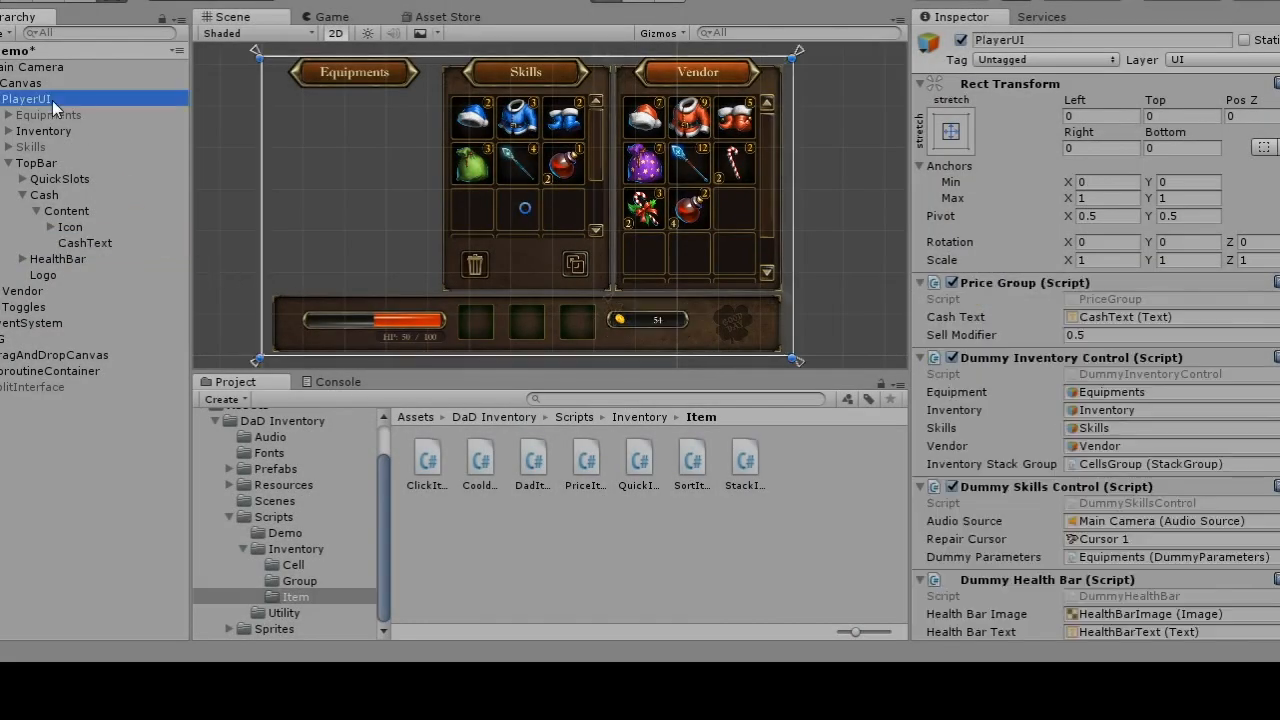
click(22, 291)
scroll(1034, 306, down, 3)
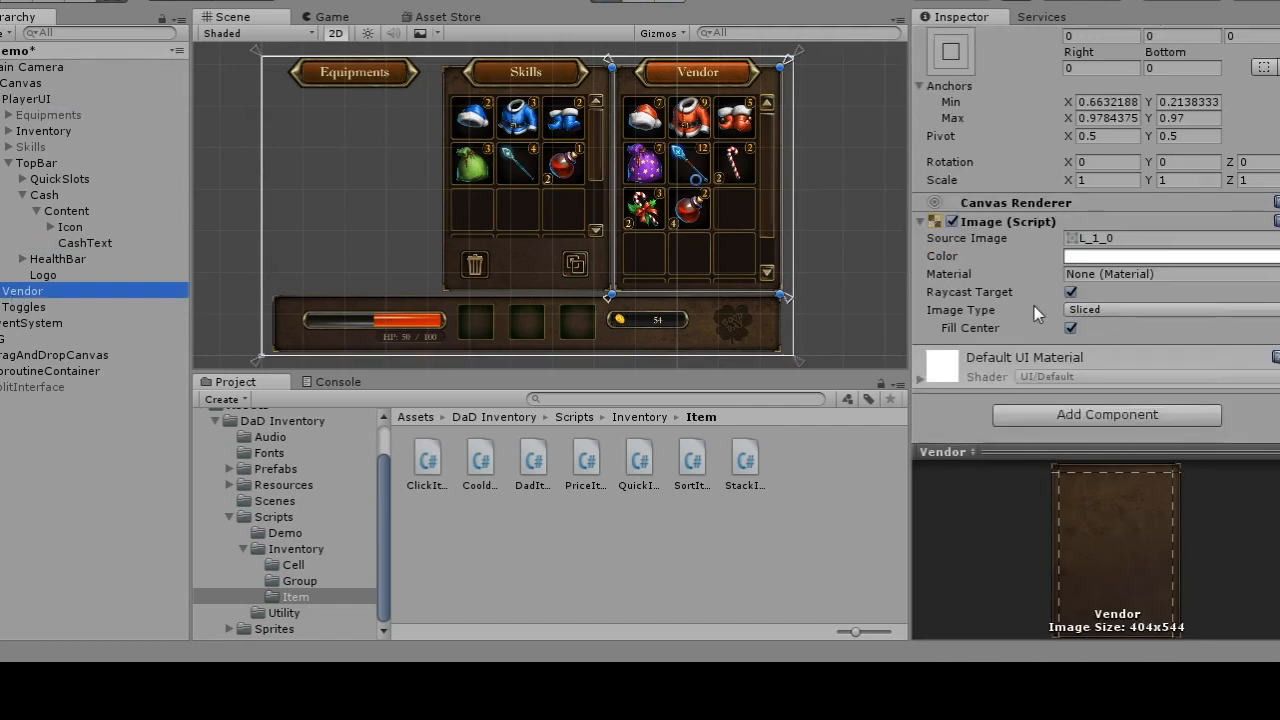
click(2, 292)
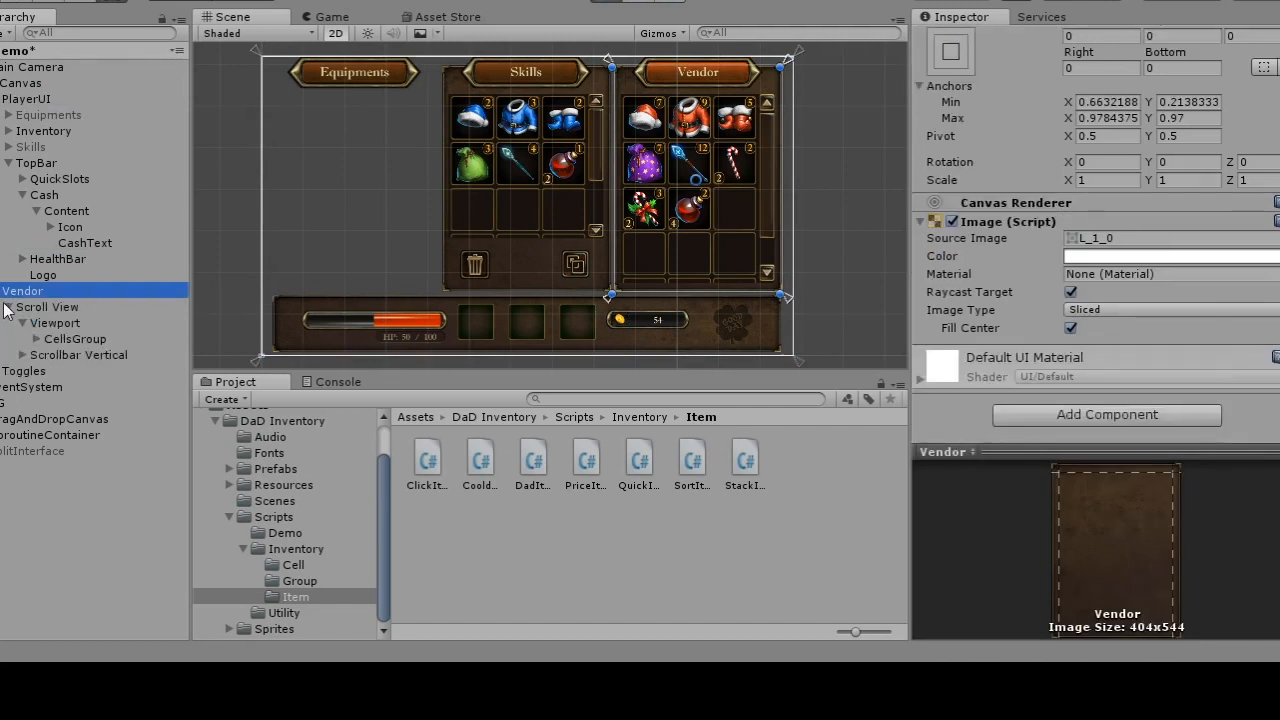
click(52, 337)
scroll(1022, 336, down, 5)
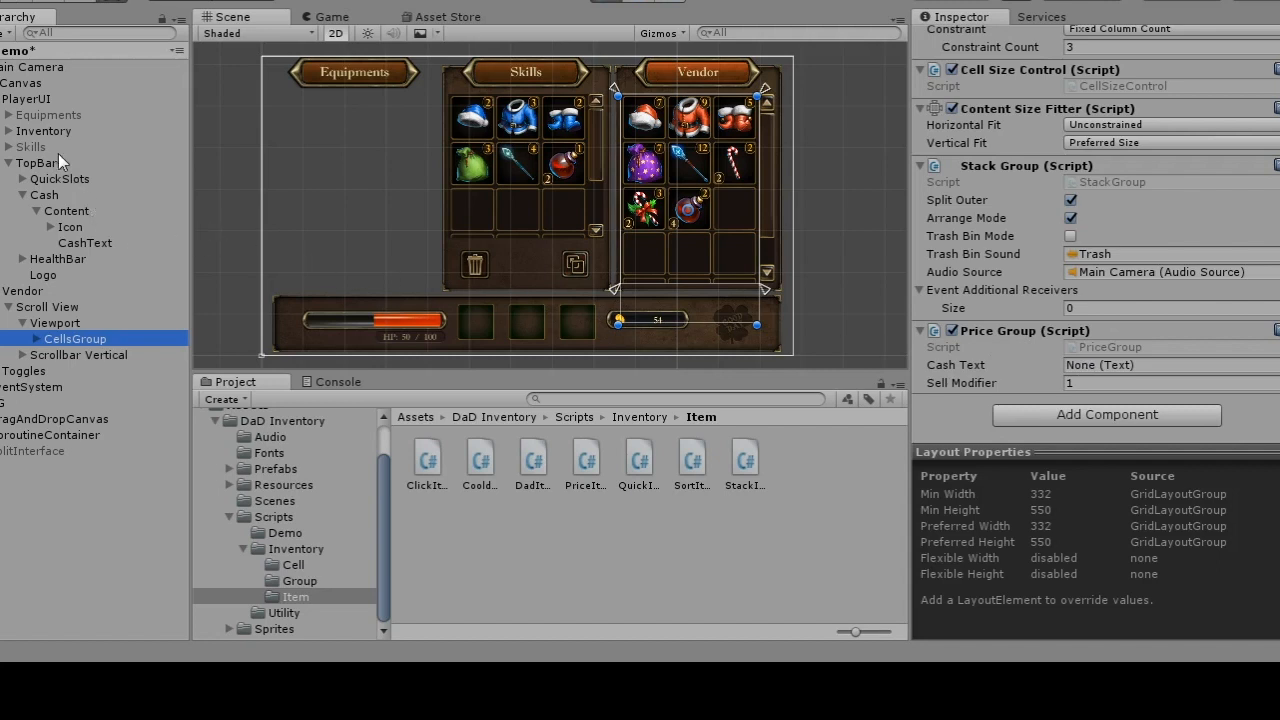
click(40, 99)
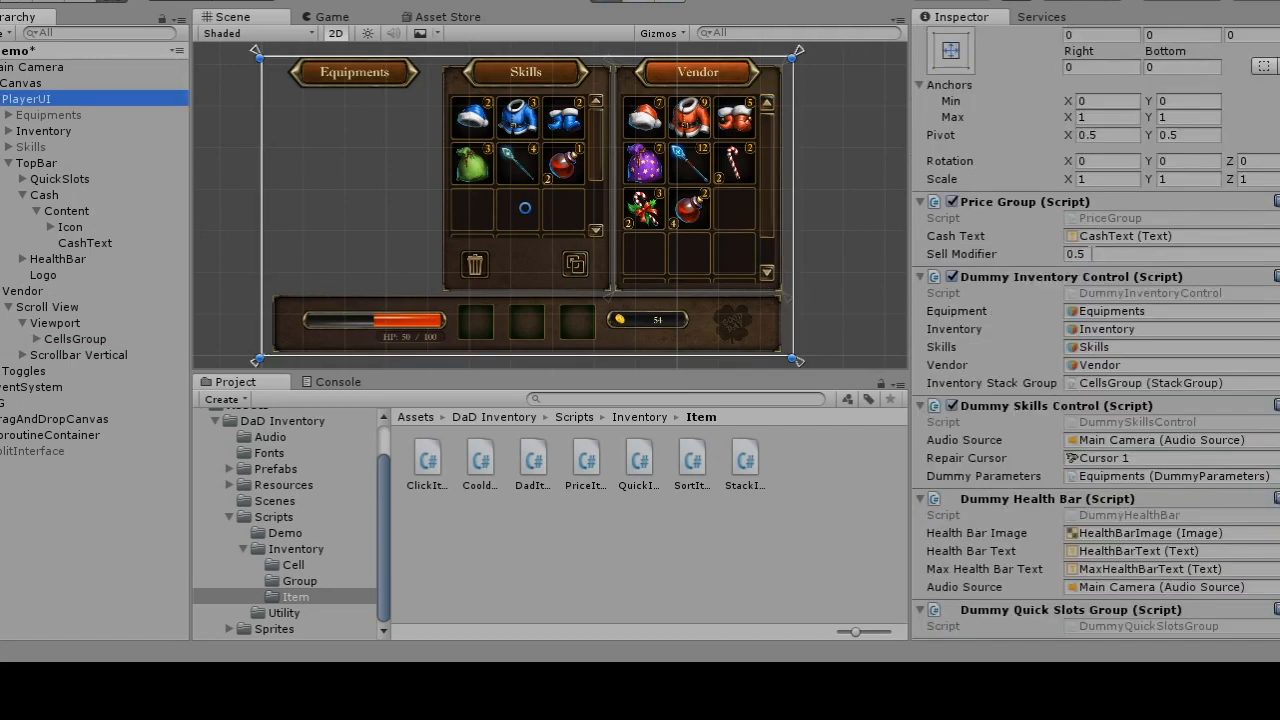
click(1092, 254)
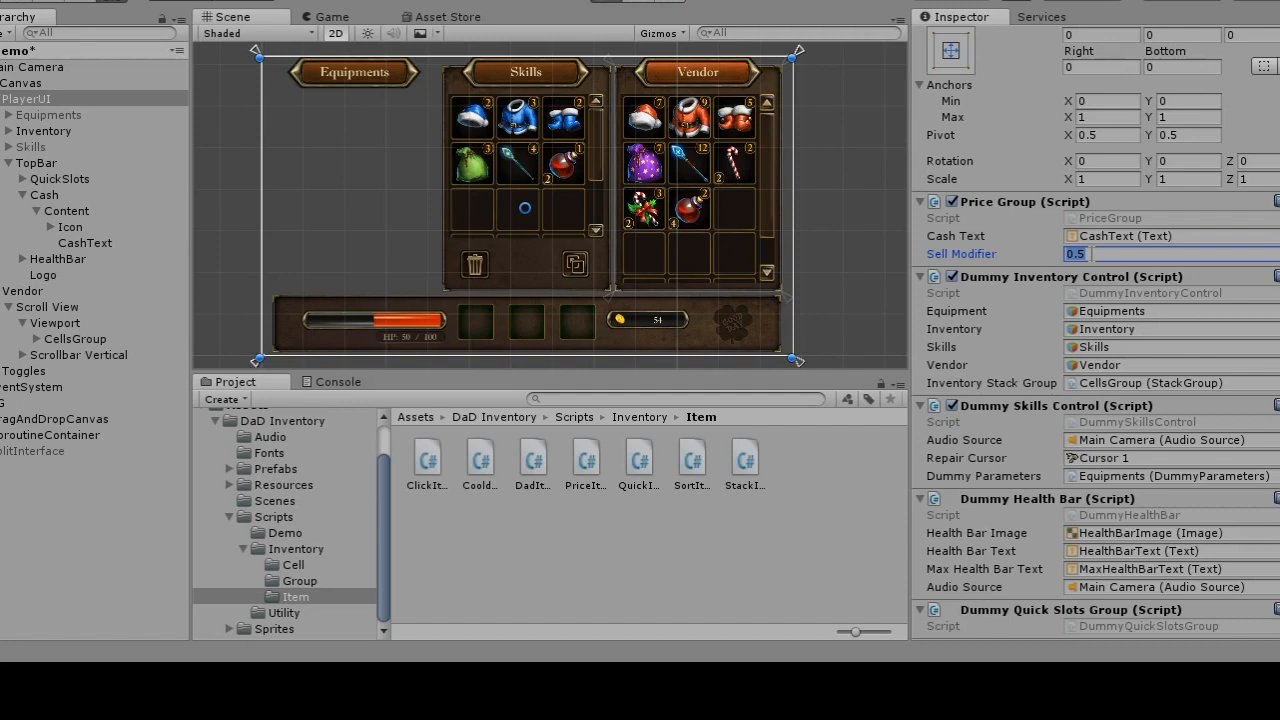
Step: In the Game view, sell the blue boots from the inventory to the vendor, moving one item
click(343, 20)
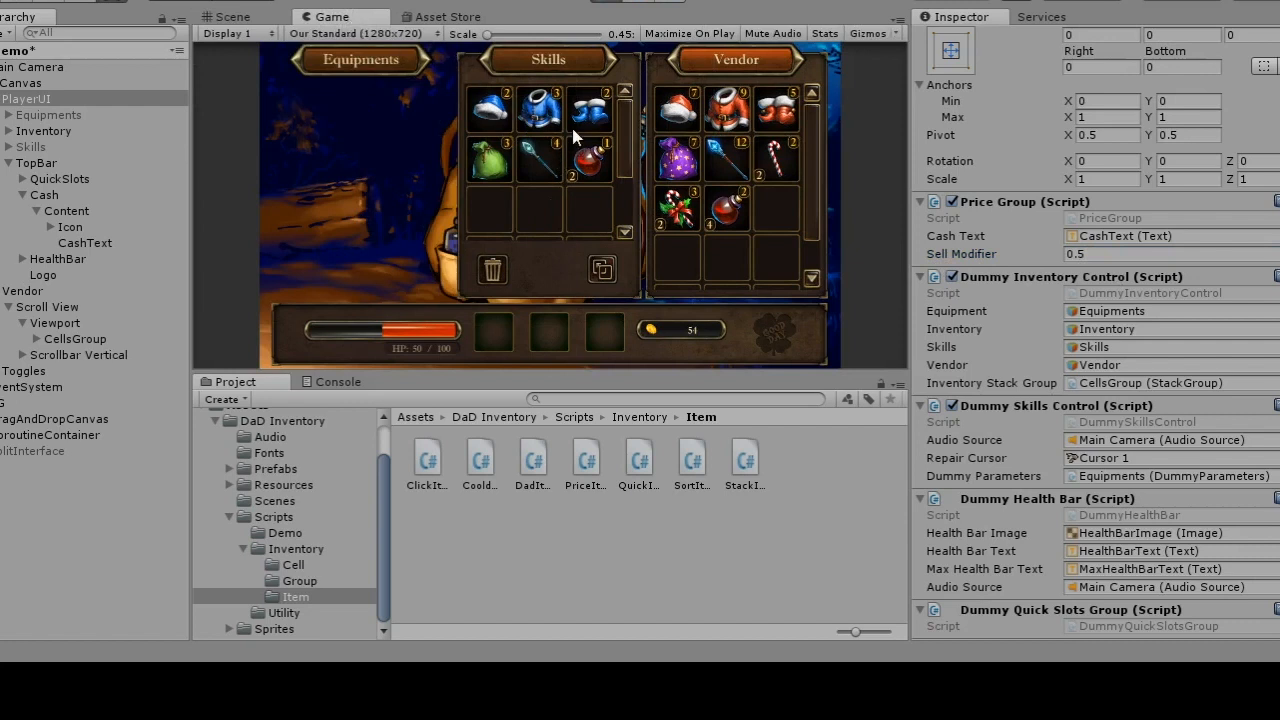
drag(587, 120, 777, 210)
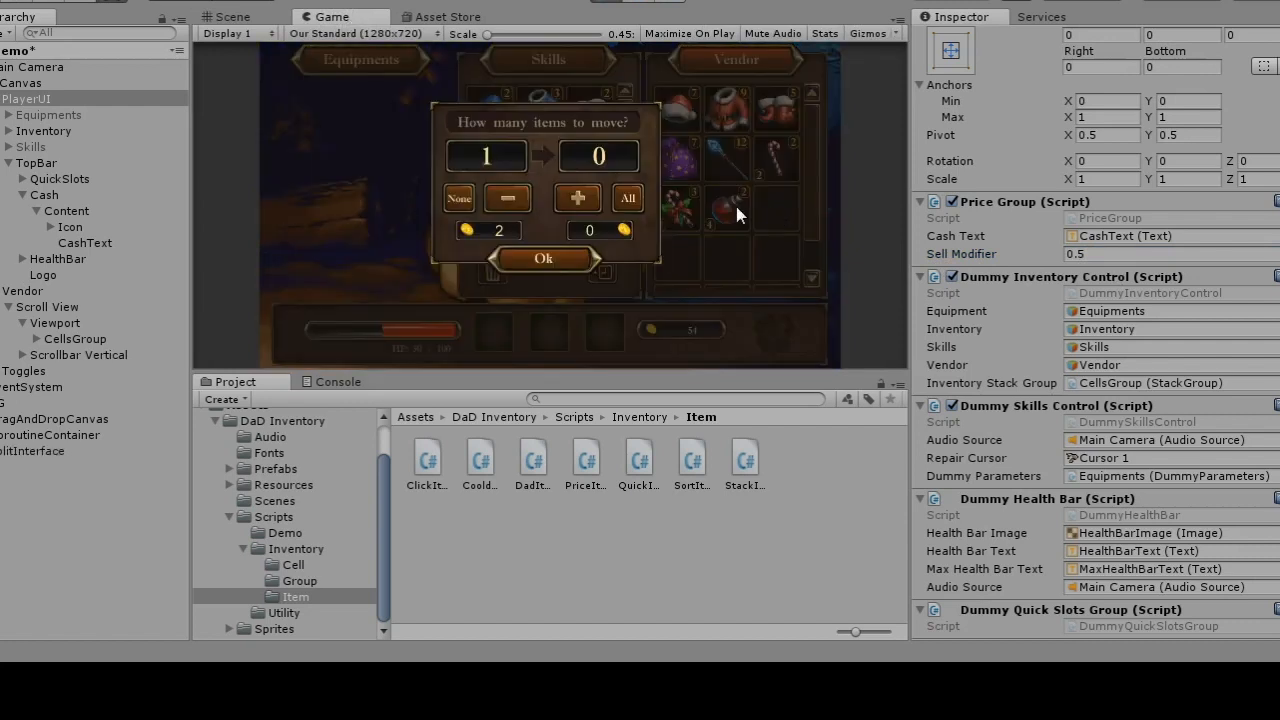
click(578, 198)
click(508, 198)
click(578, 199)
click(563, 260)
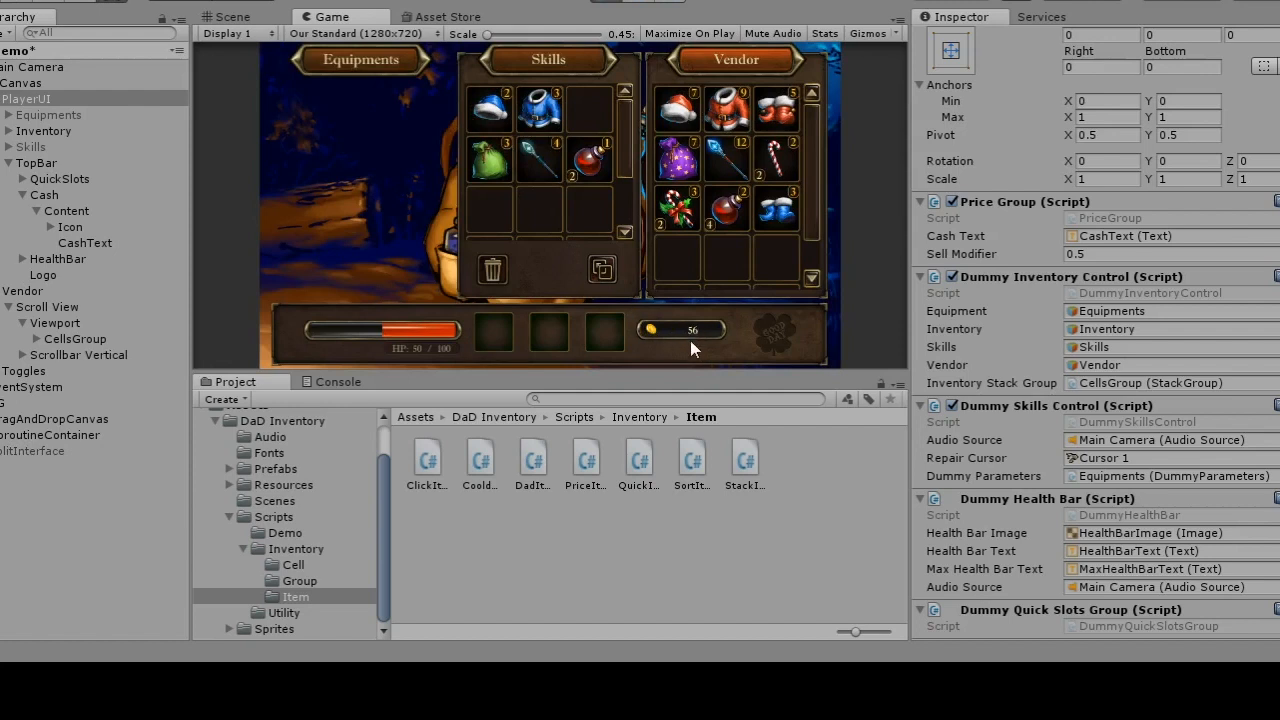
Step: Buy two of the bow-decorated candy canes from the vendor into the inventory
drag(688, 212, 587, 212)
click(587, 200)
click(587, 200)
click(563, 260)
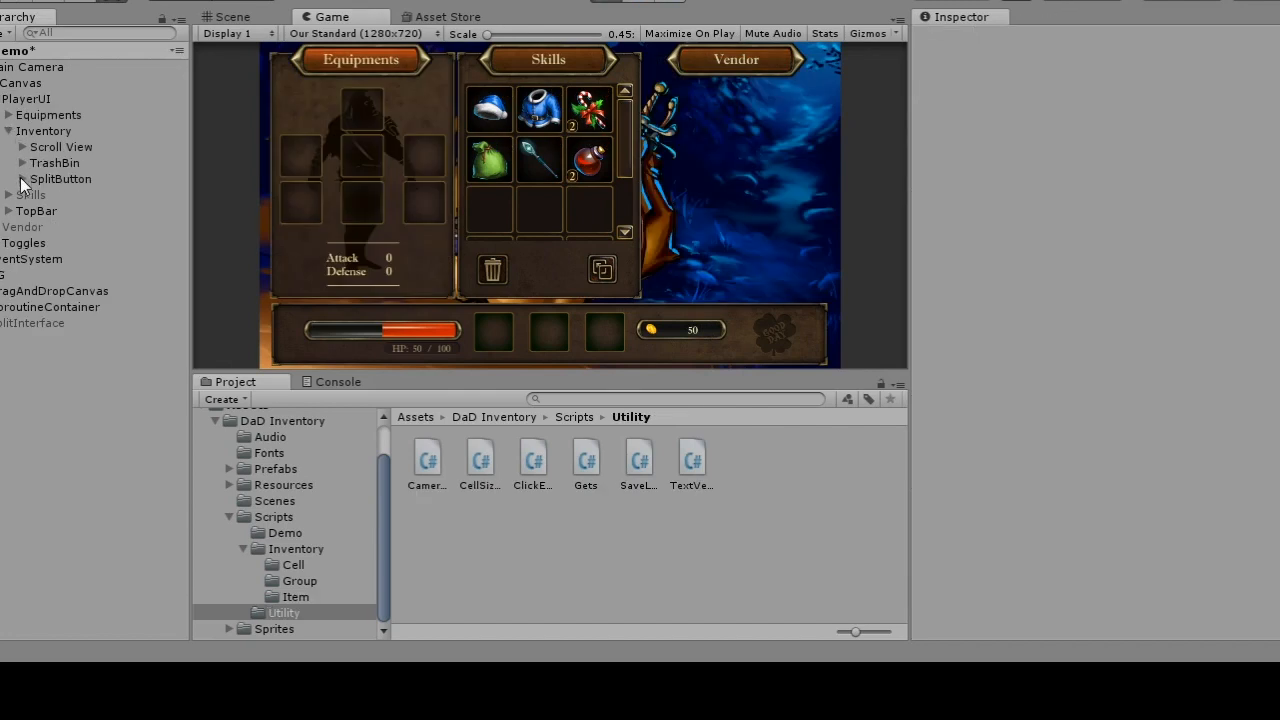
Step: Examine the Click Item and Dummy Health Potion scripts on Potion 1 and the Click Equip Group script on PlayerUI
click(22, 147)
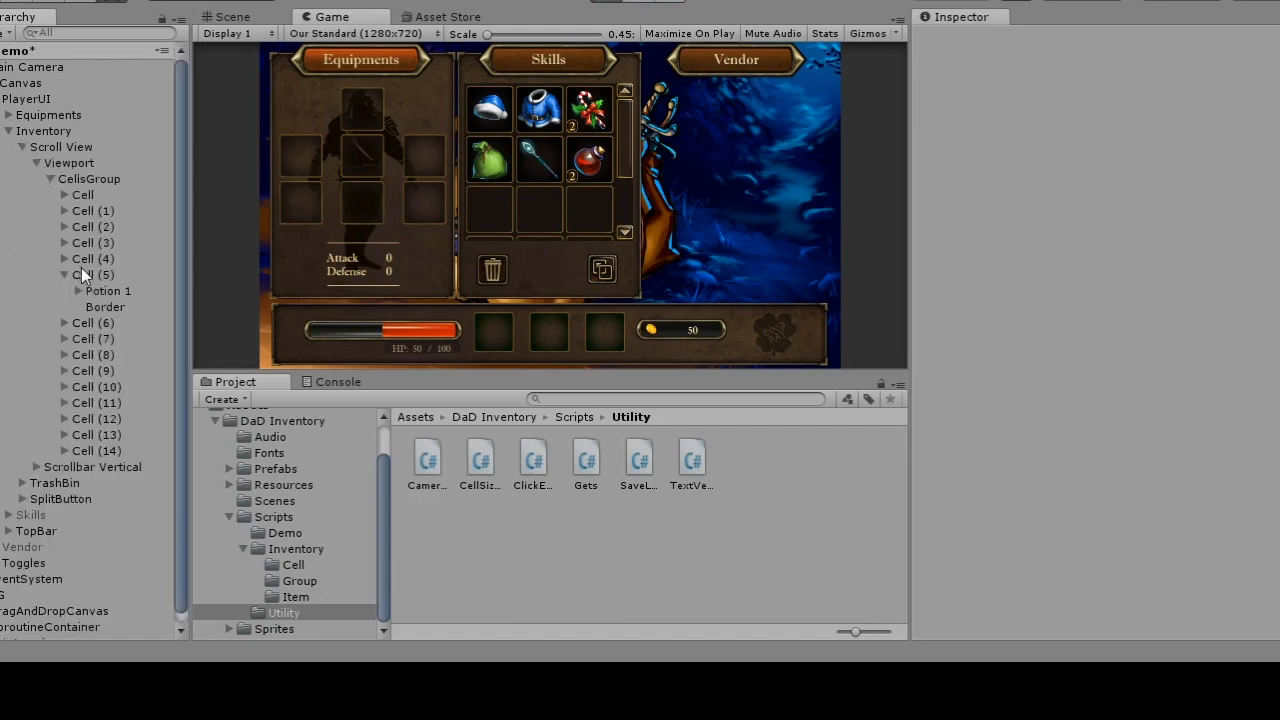
click(99, 290)
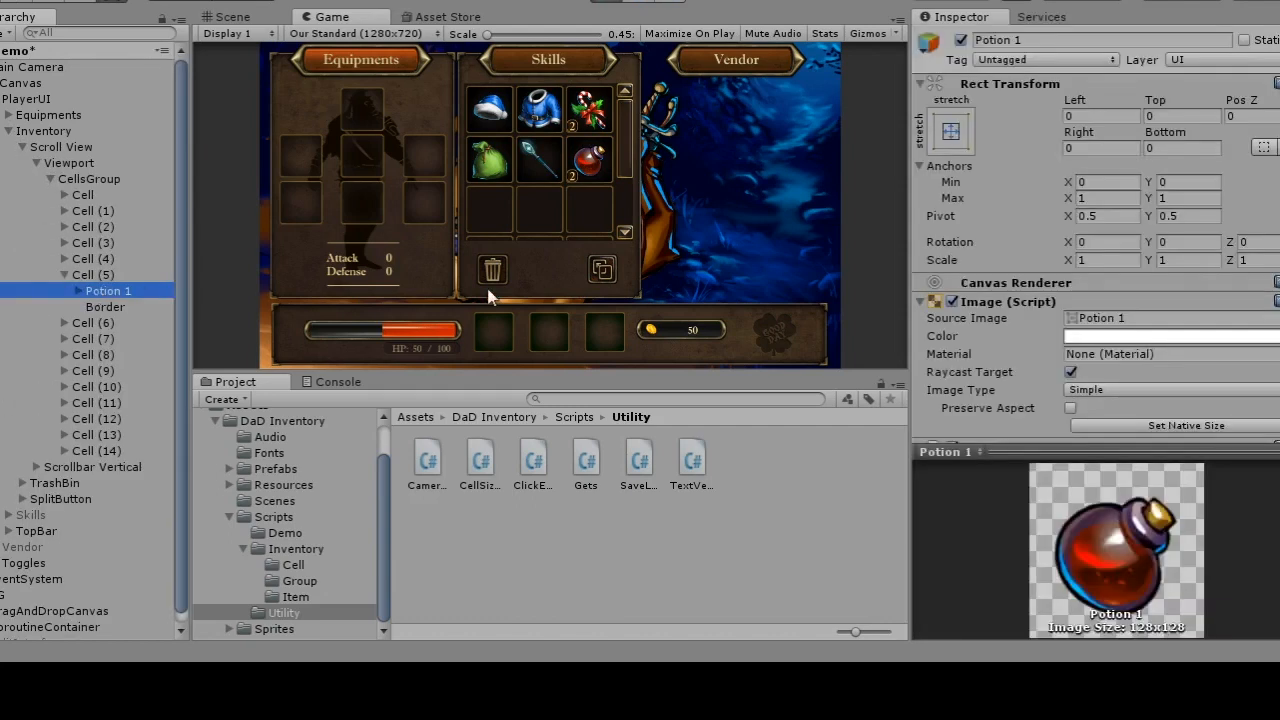
scroll(1026, 280, down, 6)
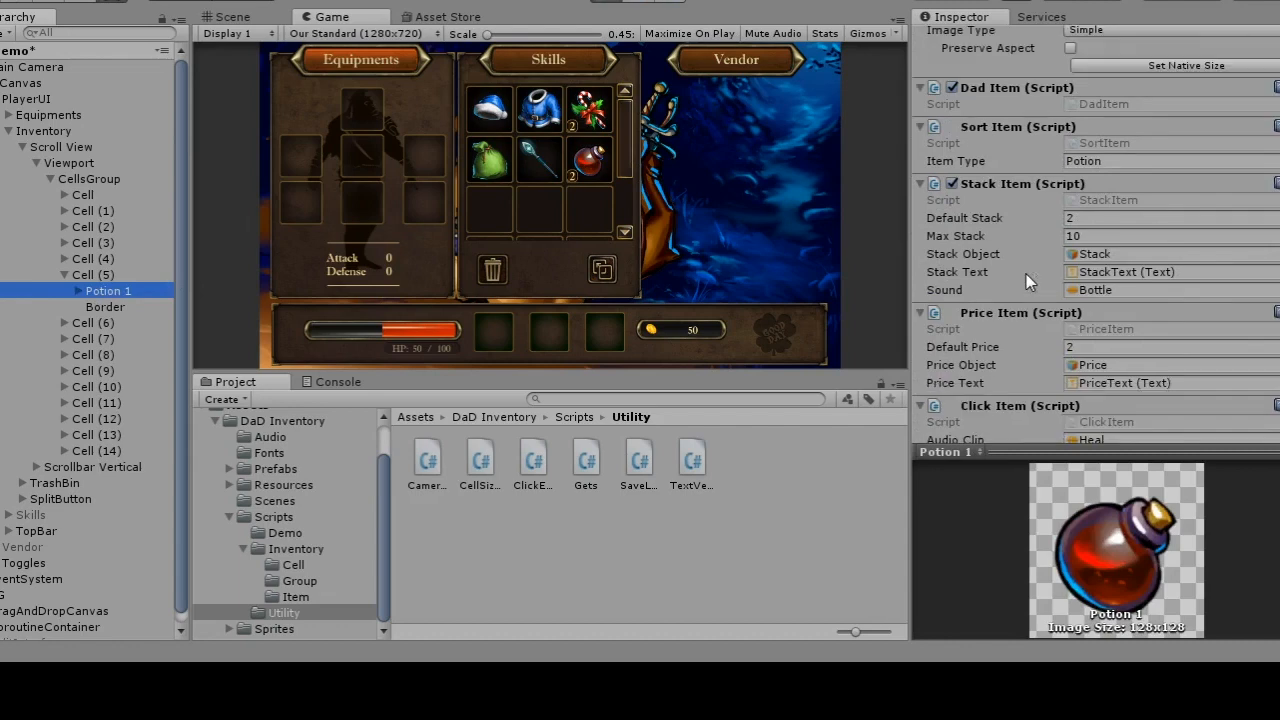
scroll(1028, 274, down, 2)
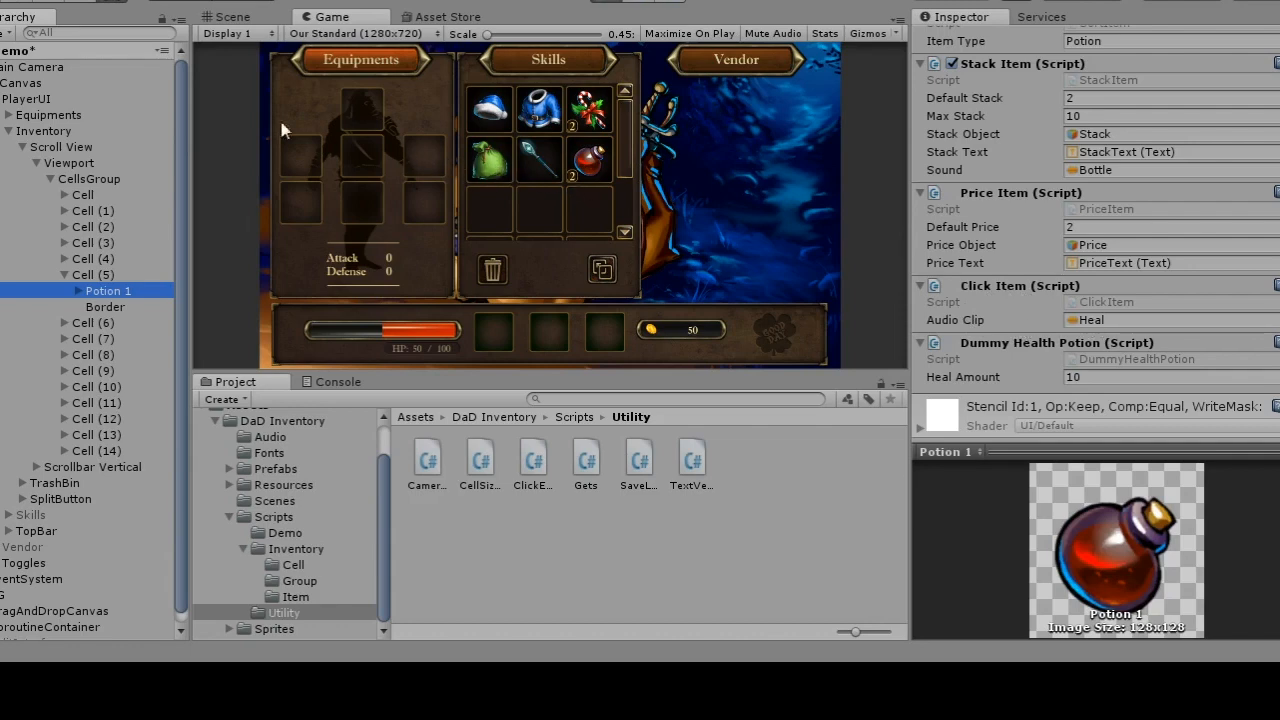
click(57, 97)
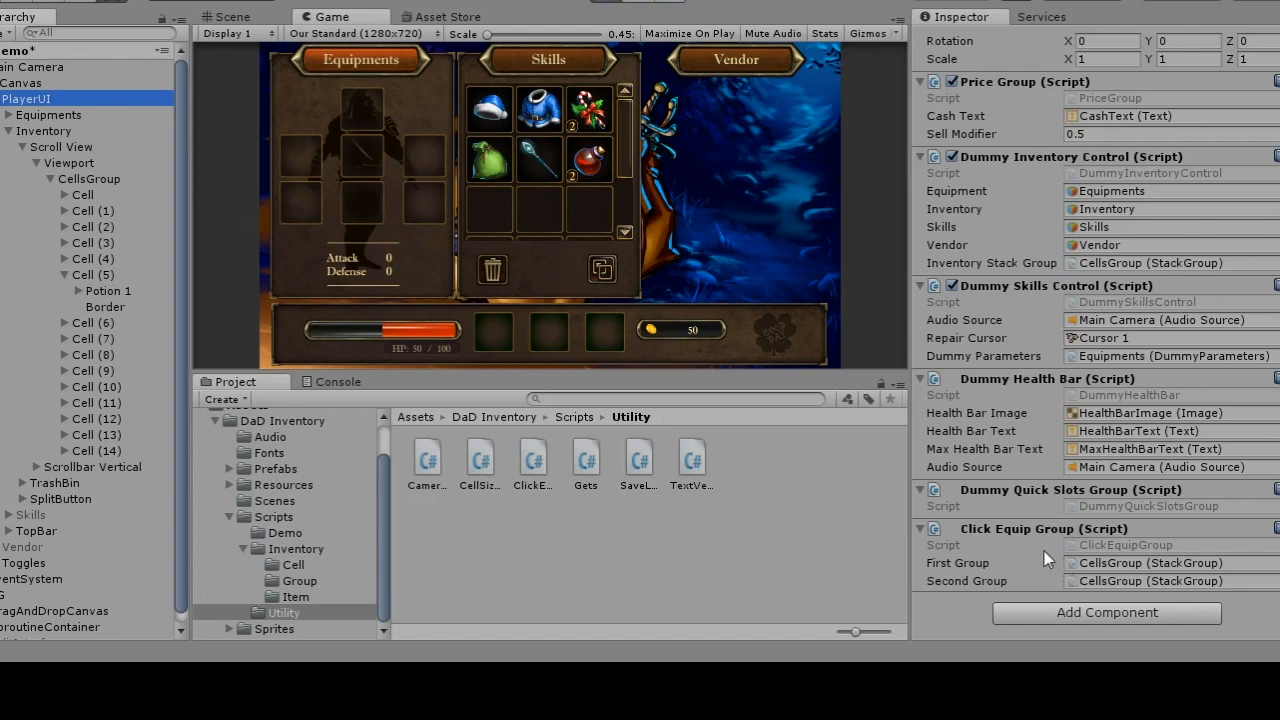
Step: Equip the blue coat, green bag and staff from the inventory, and unequip the coat and staff again
click(538, 112)
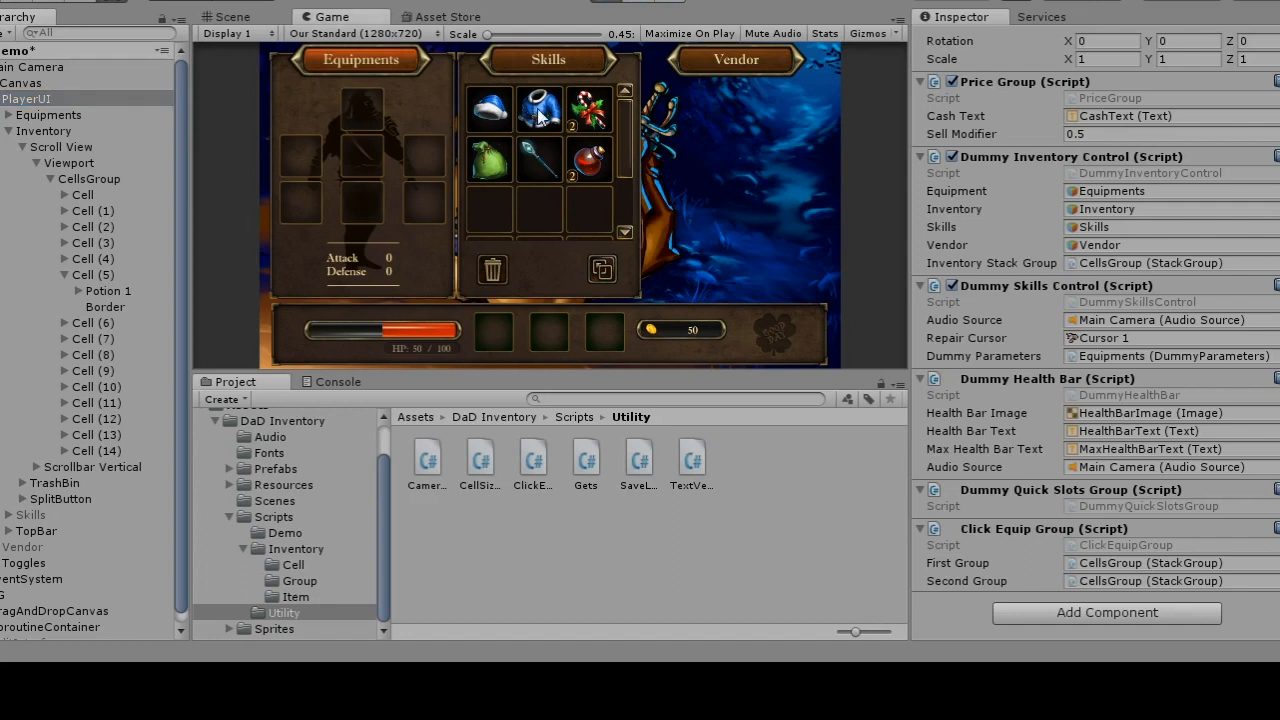
click(490, 160)
click(536, 158)
click(364, 155)
click(301, 151)
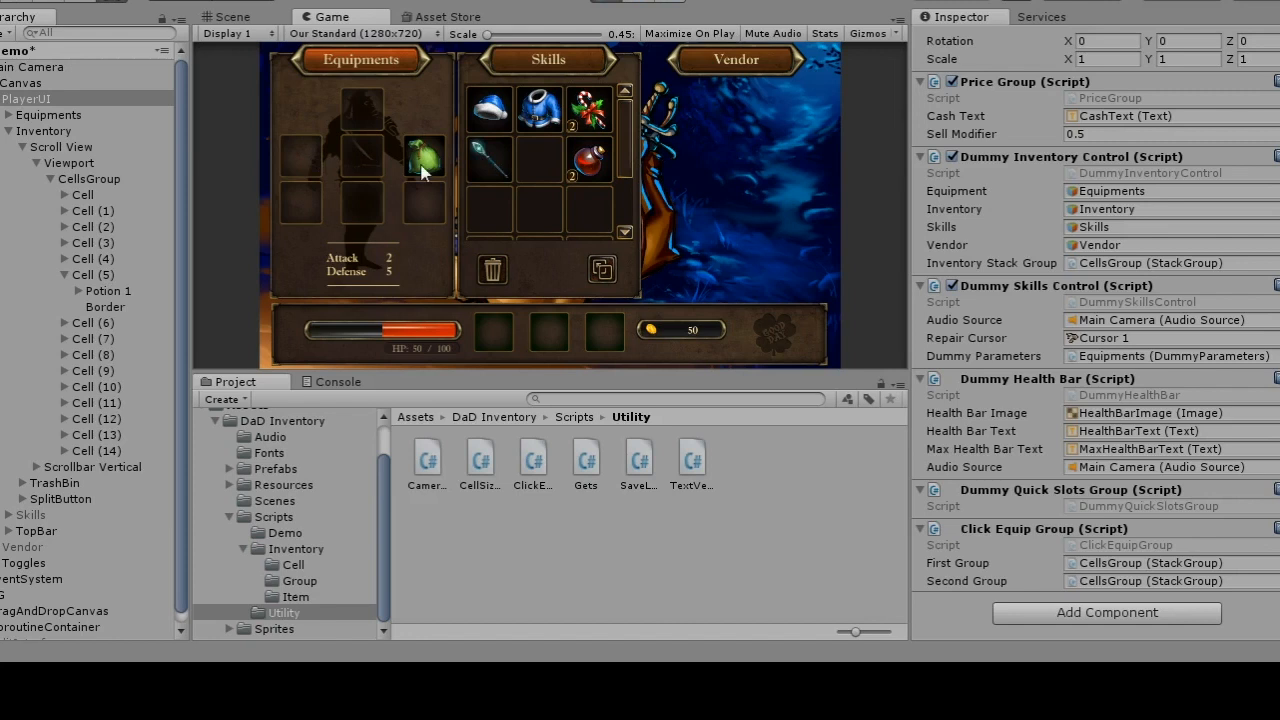
Step: Unequip the green bag back into the inventory and drink health potions from the potion stack
click(424, 157)
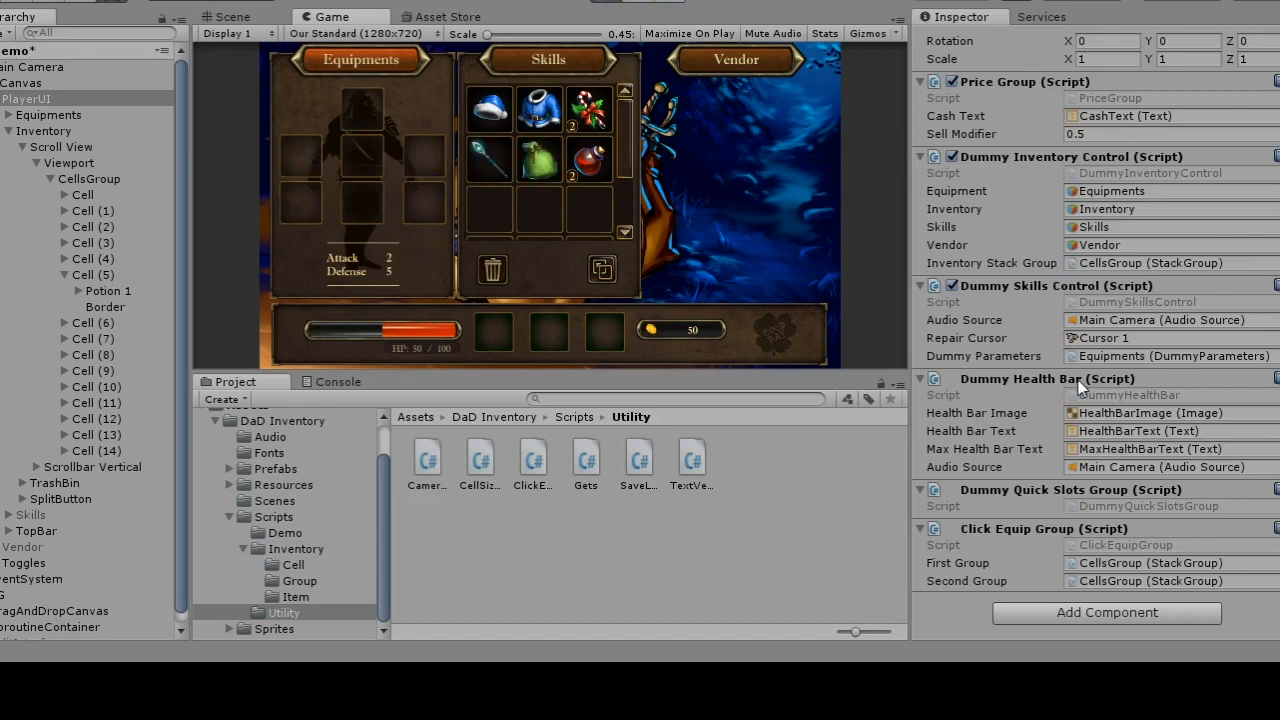
click(595, 165)
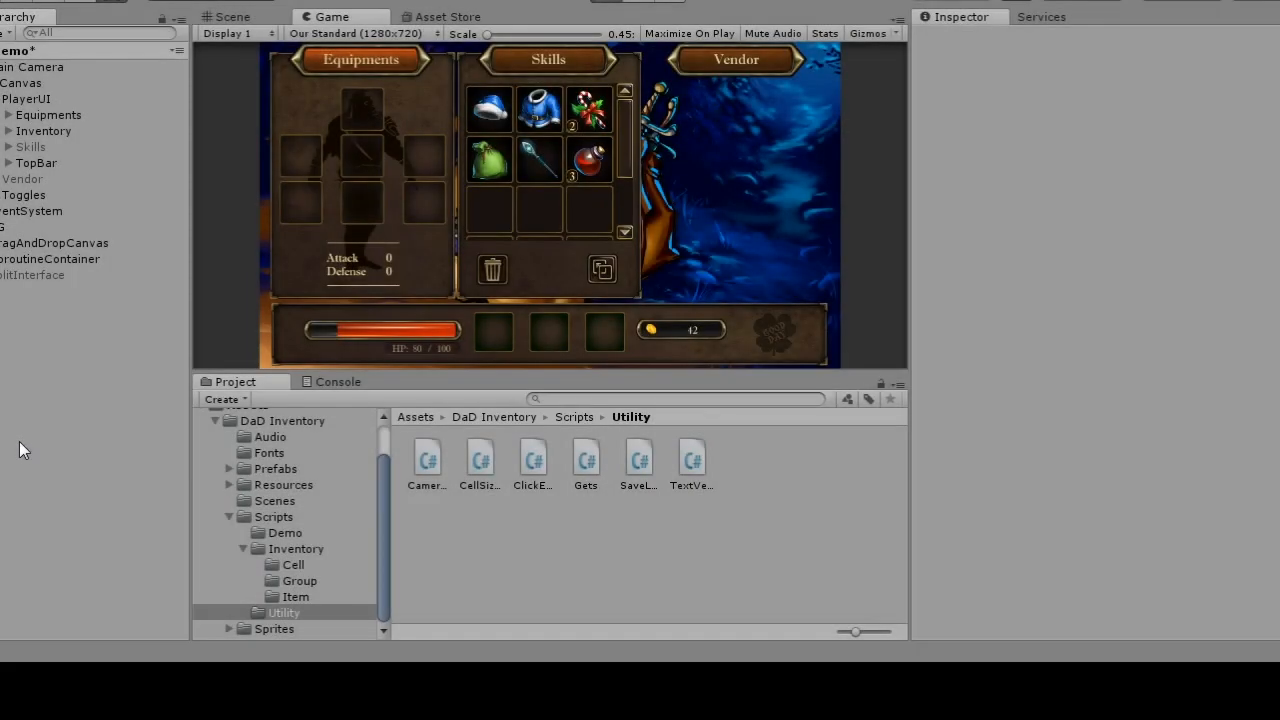
Step: Show the Skills window and examine the Click Item, Highlight and Cooldown Item scripts on the Repair skill, including its Cooldown value
click(529, 60)
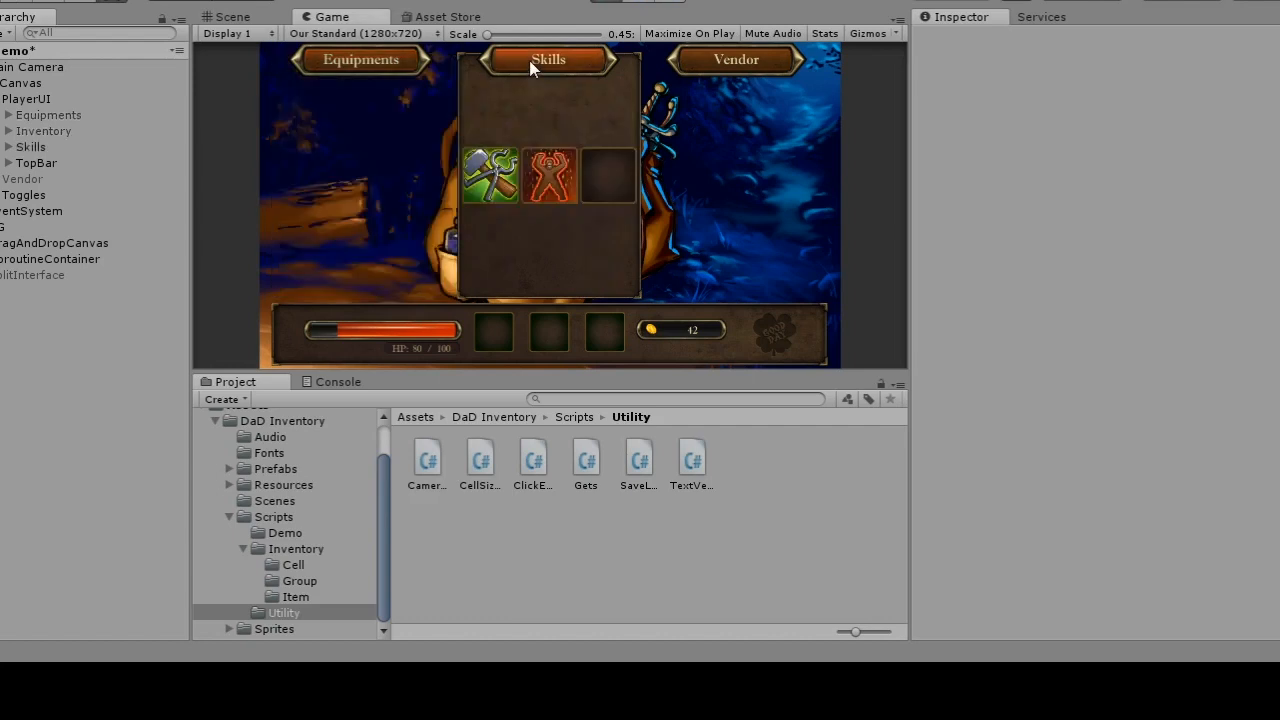
click(8, 147)
click(22, 163)
click(37, 180)
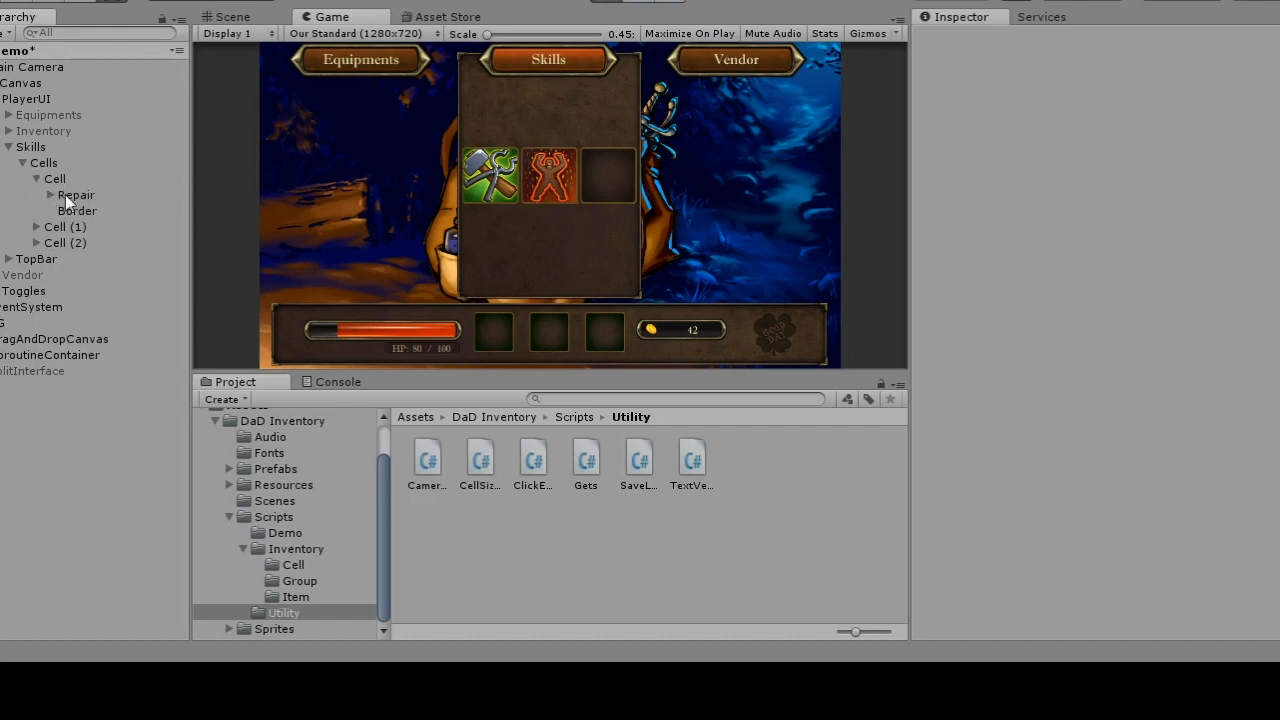
click(76, 196)
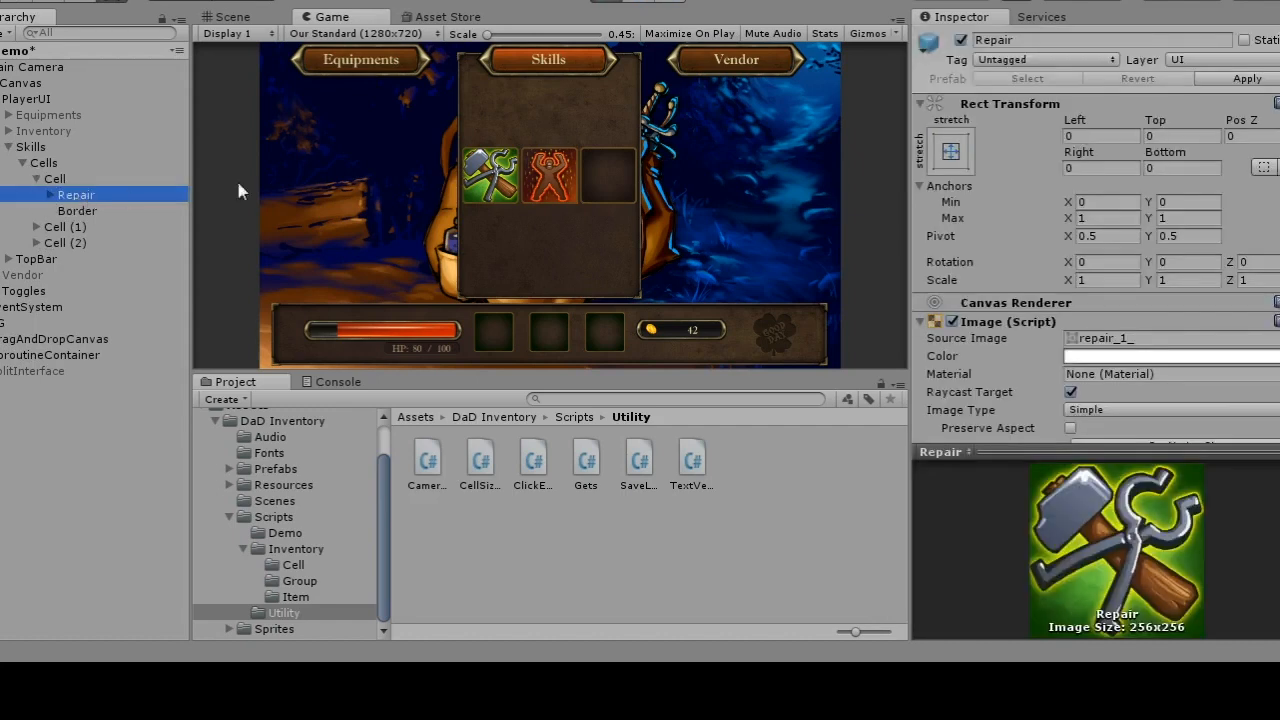
scroll(999, 242, down, 10)
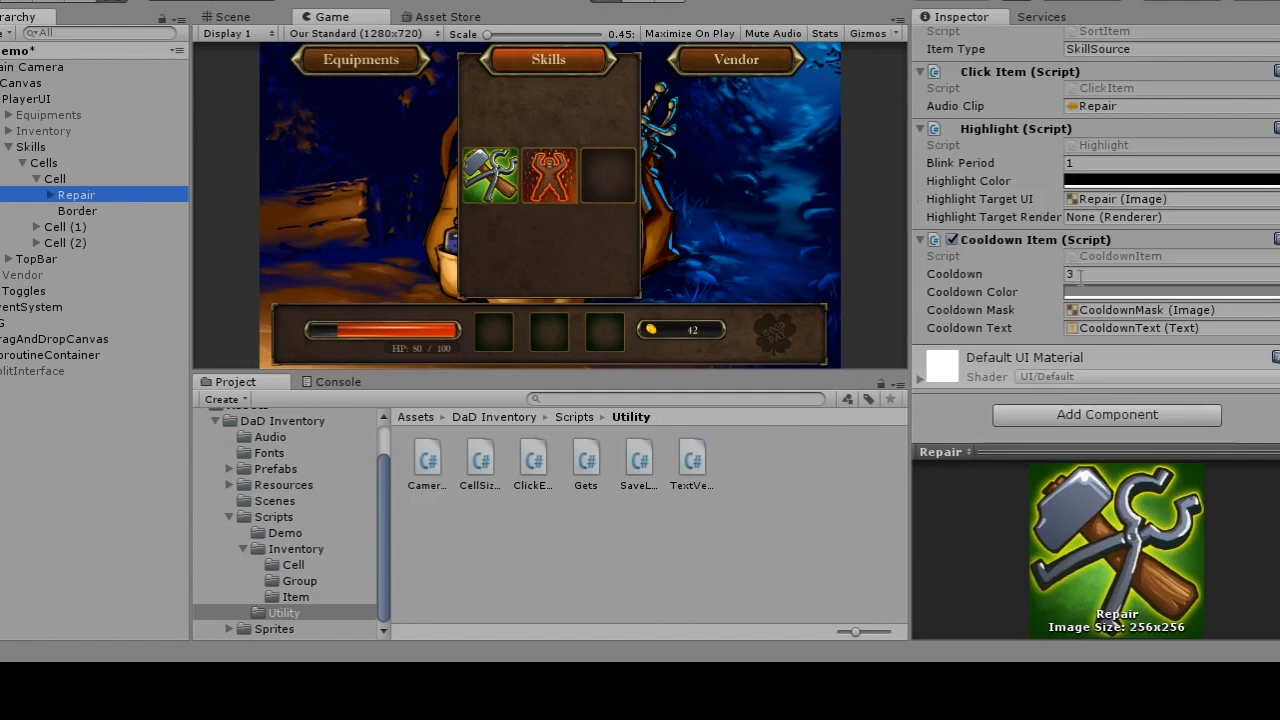
click(1080, 275)
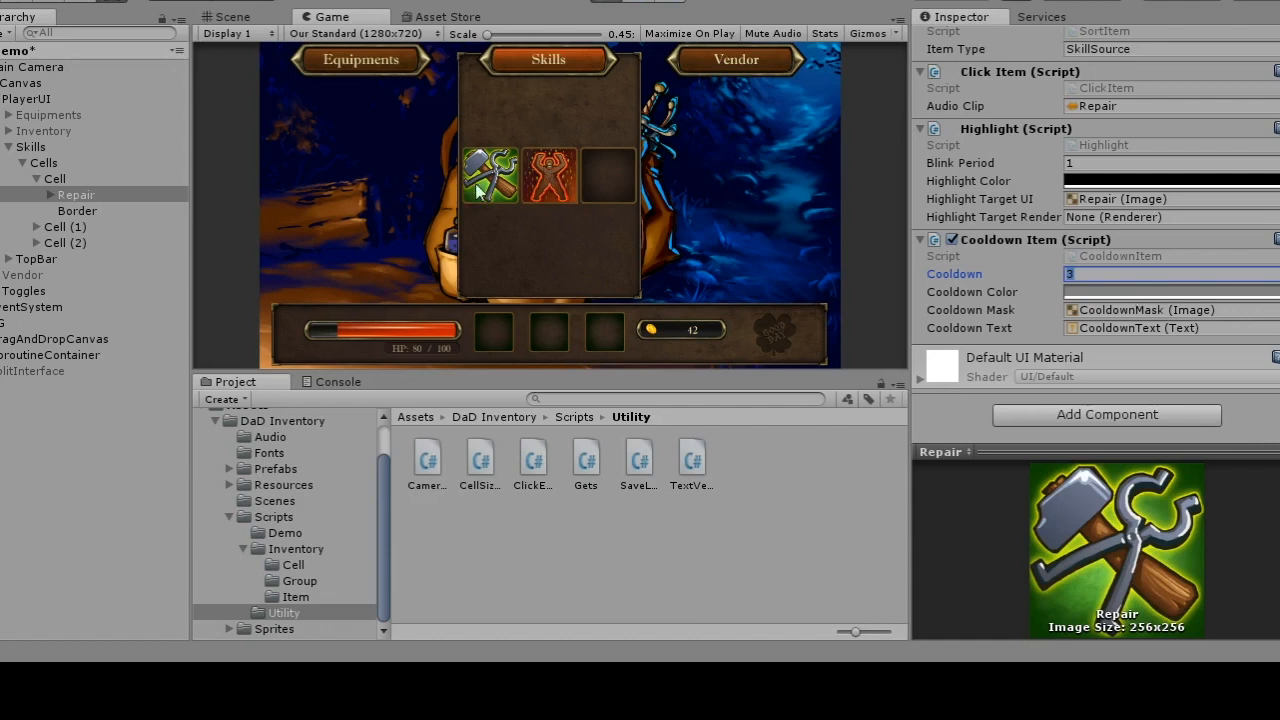
Step: Examine the Cooldown Item script on the Rage skill and activate Rage twice to check its cooldown countdown
click(38, 226)
click(74, 240)
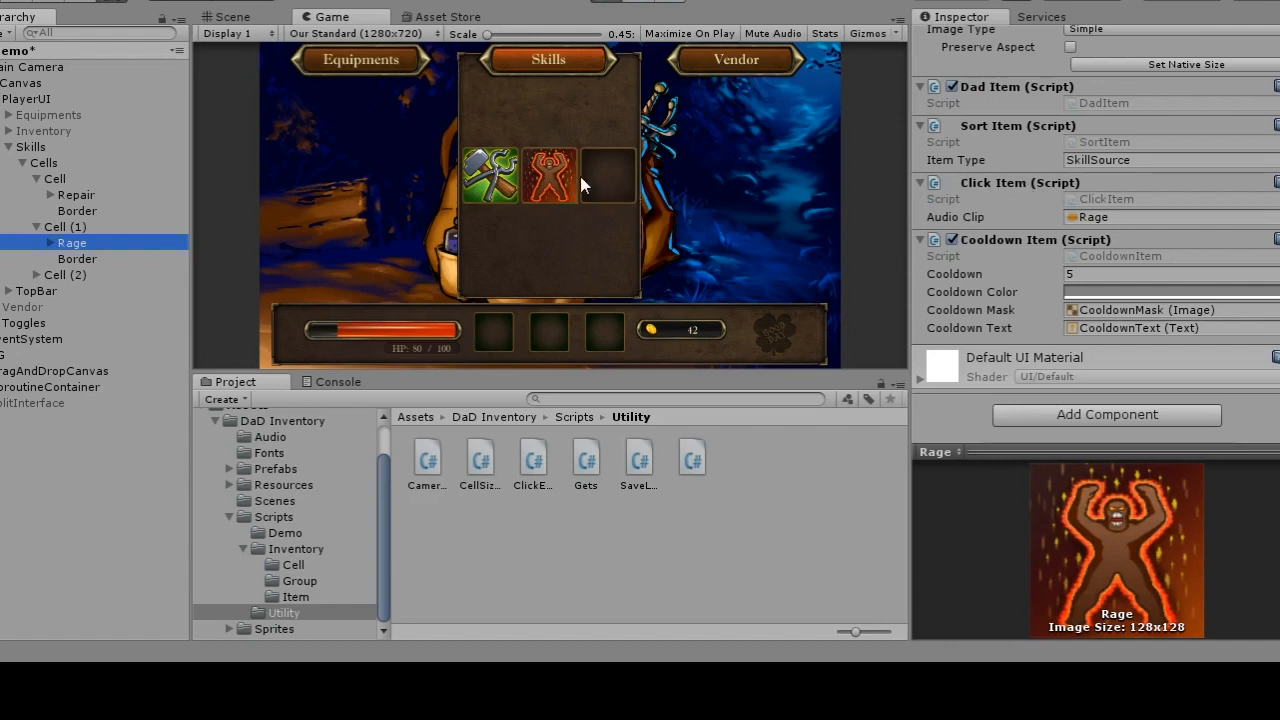
click(553, 178)
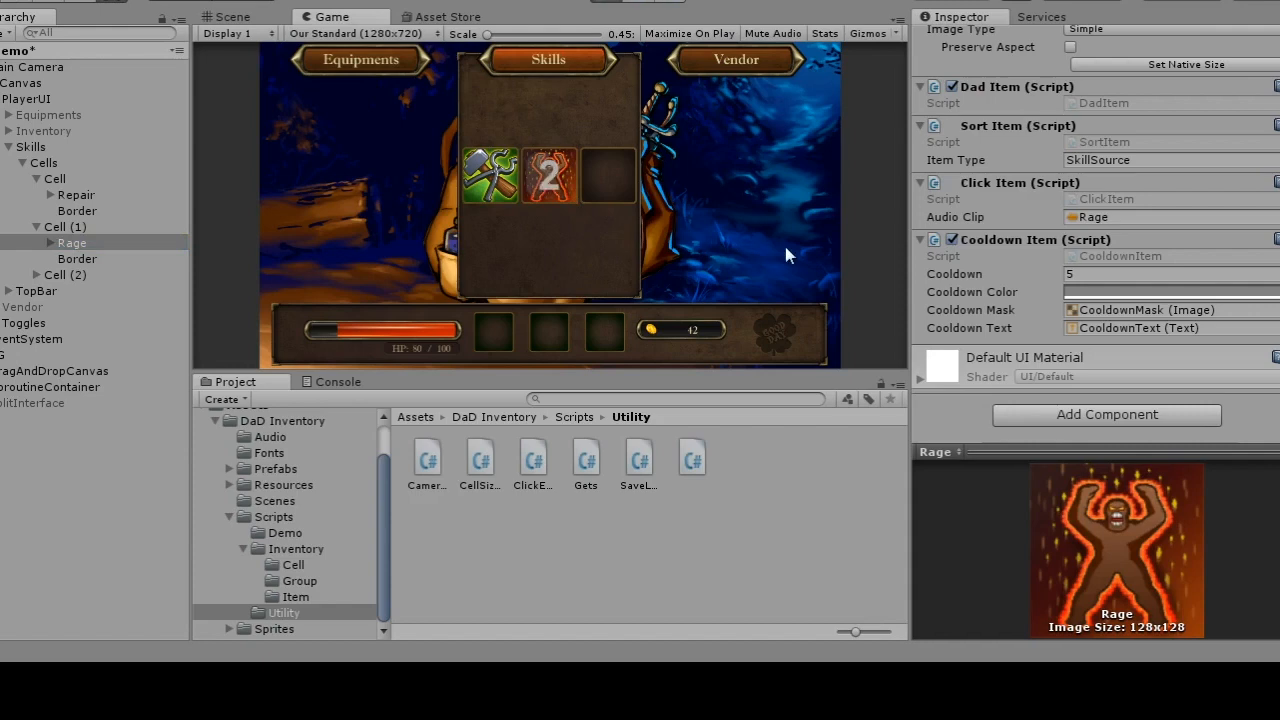
click(1068, 274)
text(5)
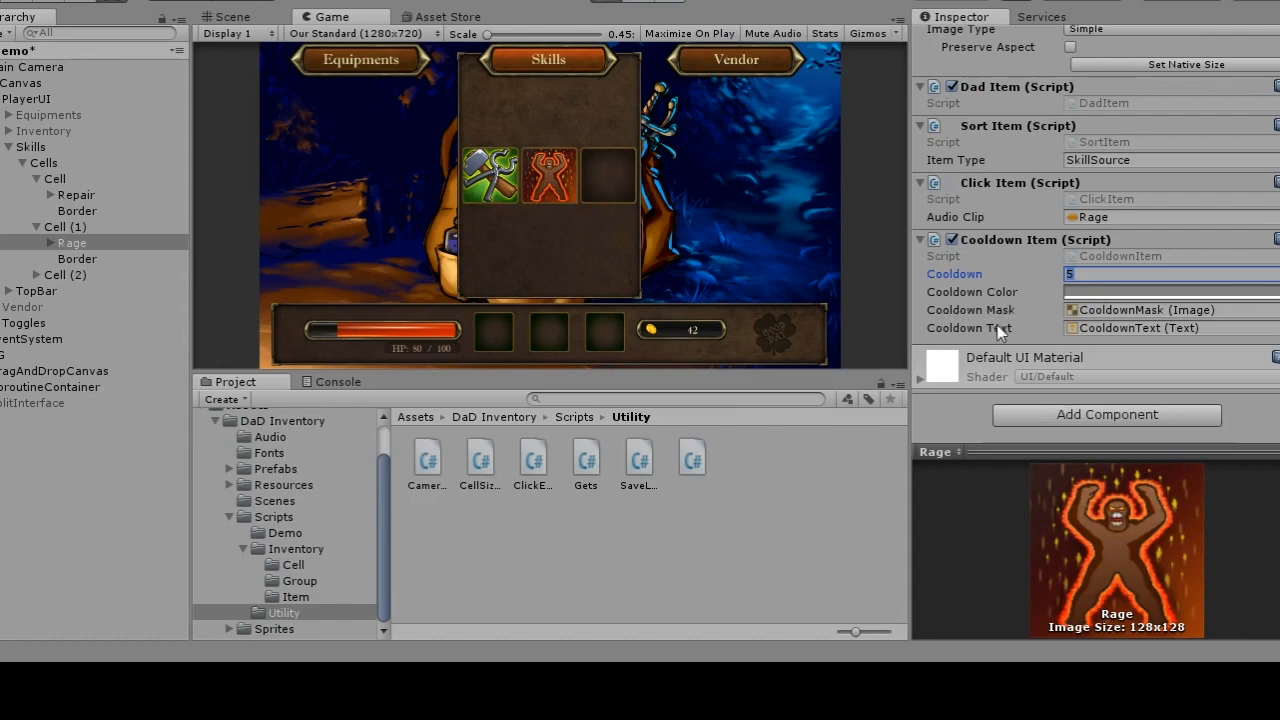
click(553, 174)
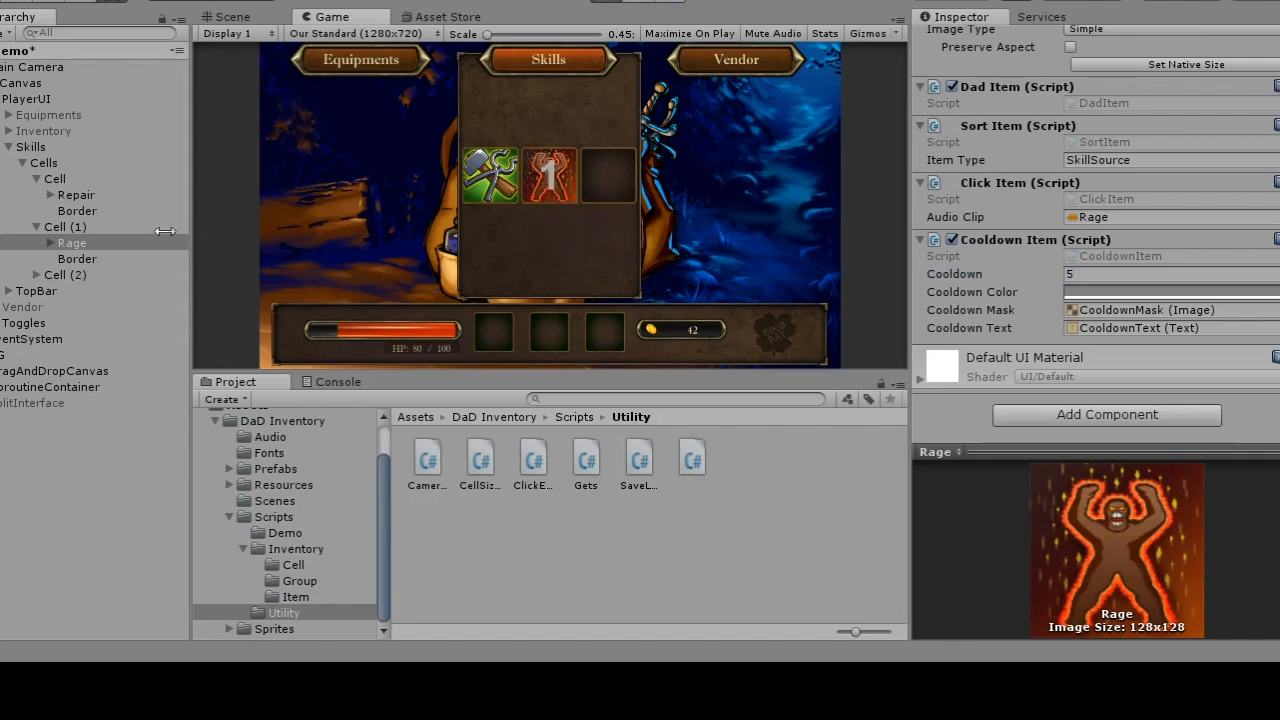
Step: Inspect the CooldownMask and CooldownText child objects of the Rage skill, and collapse Rage again
click(50, 242)
click(101, 257)
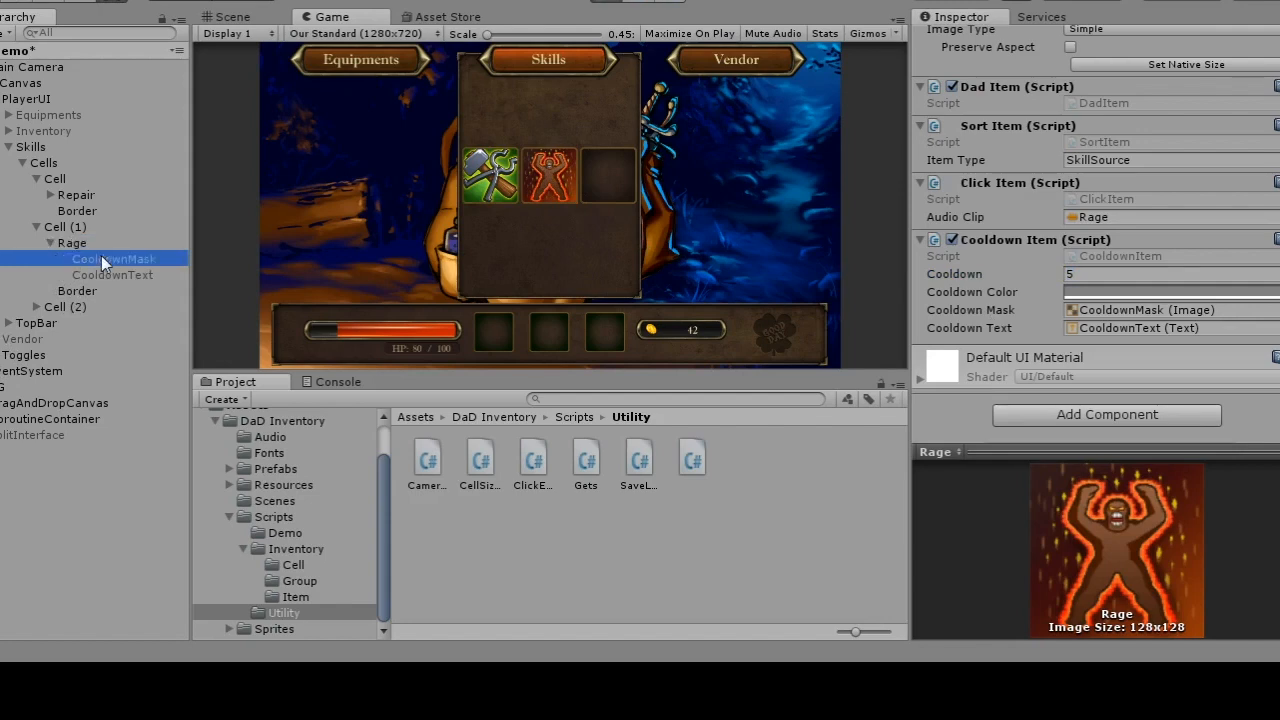
click(107, 274)
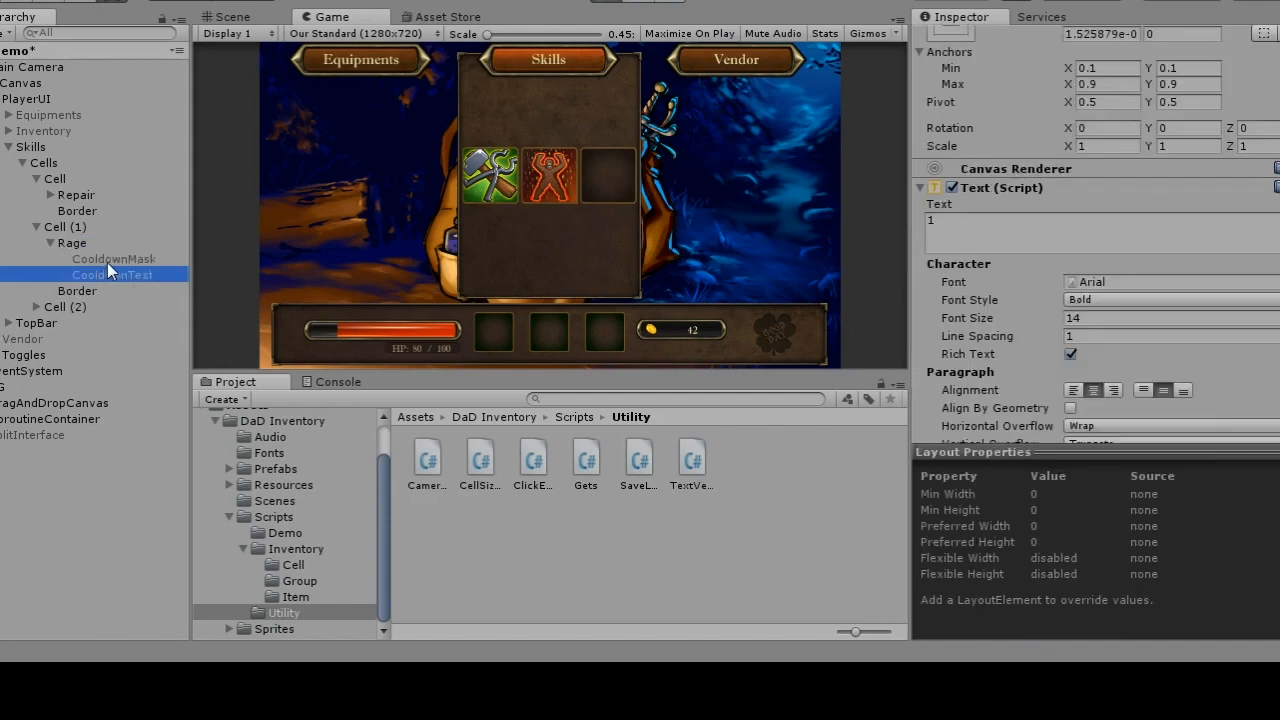
click(107, 260)
click(89, 243)
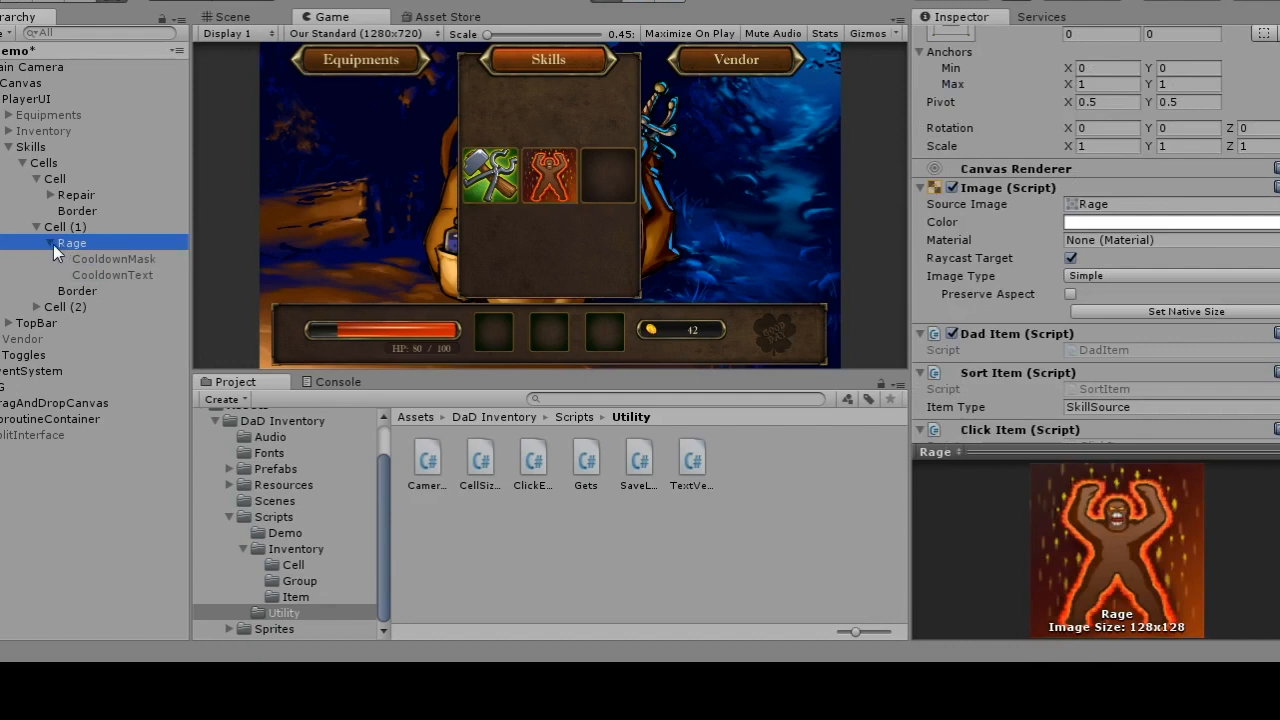
click(51, 243)
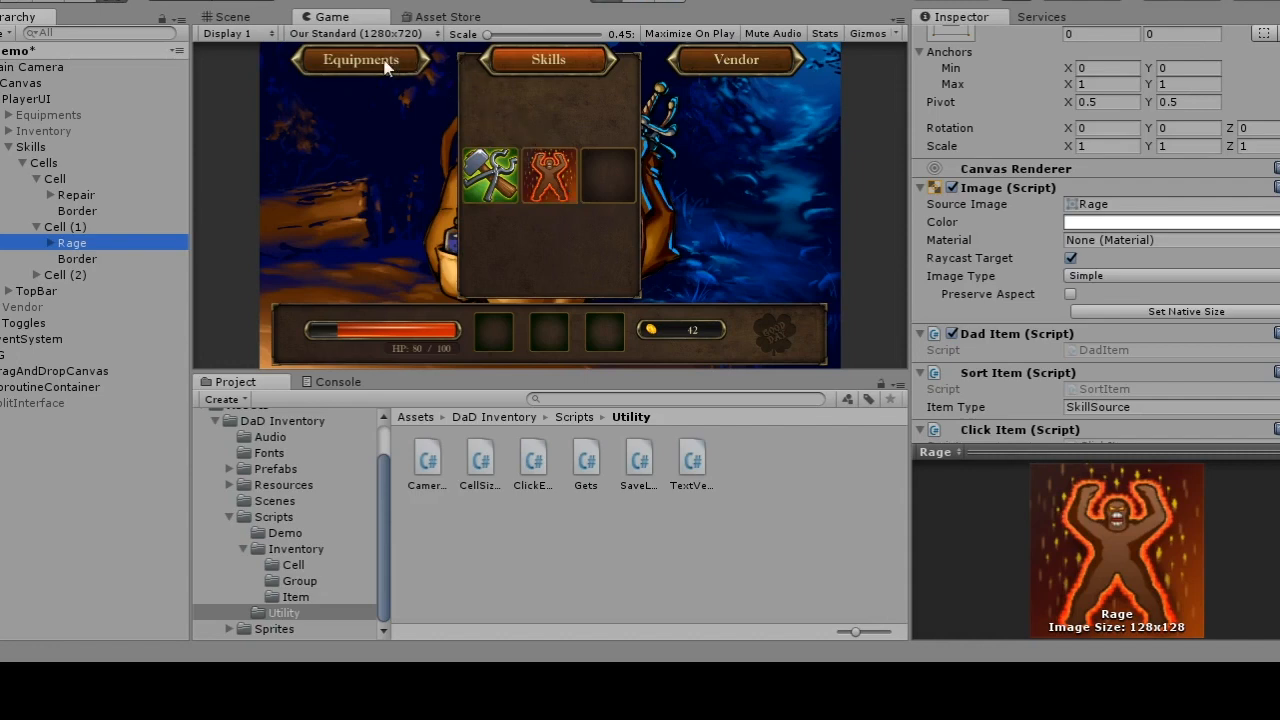
Step: Show the equipment and inventory windows and drink two health potions from the stack
click(389, 68)
click(586, 170)
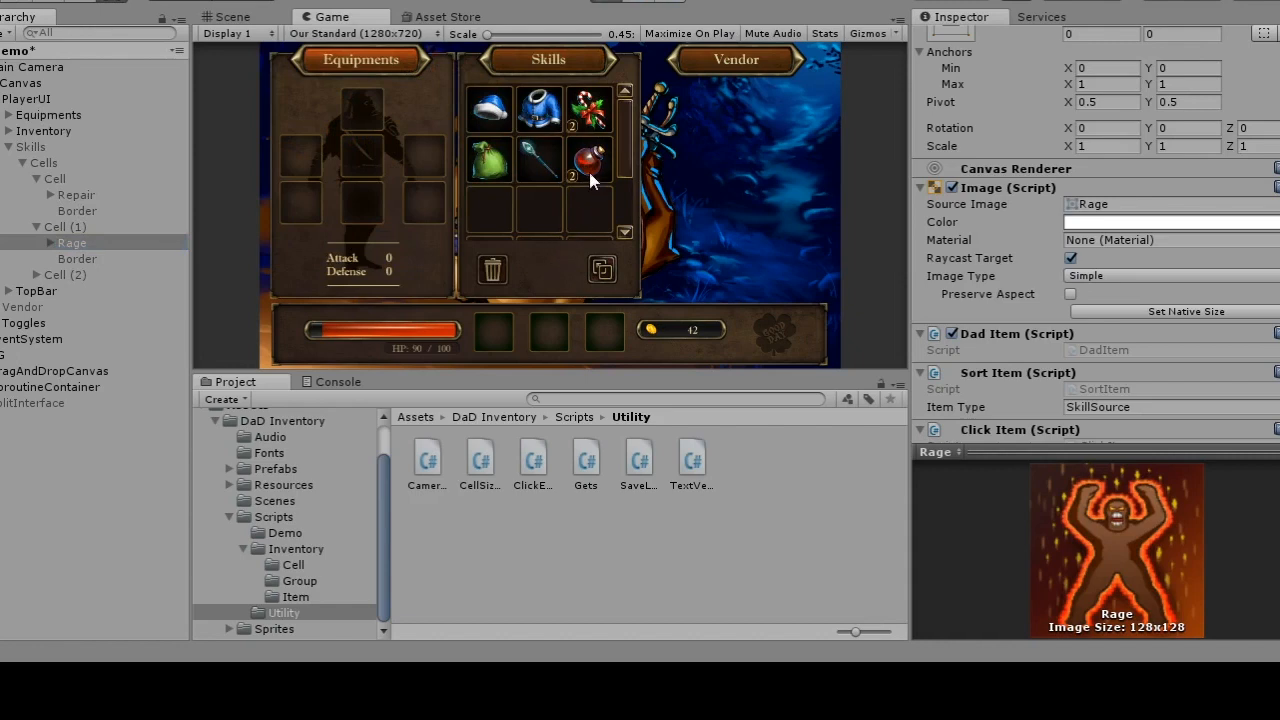
click(589, 172)
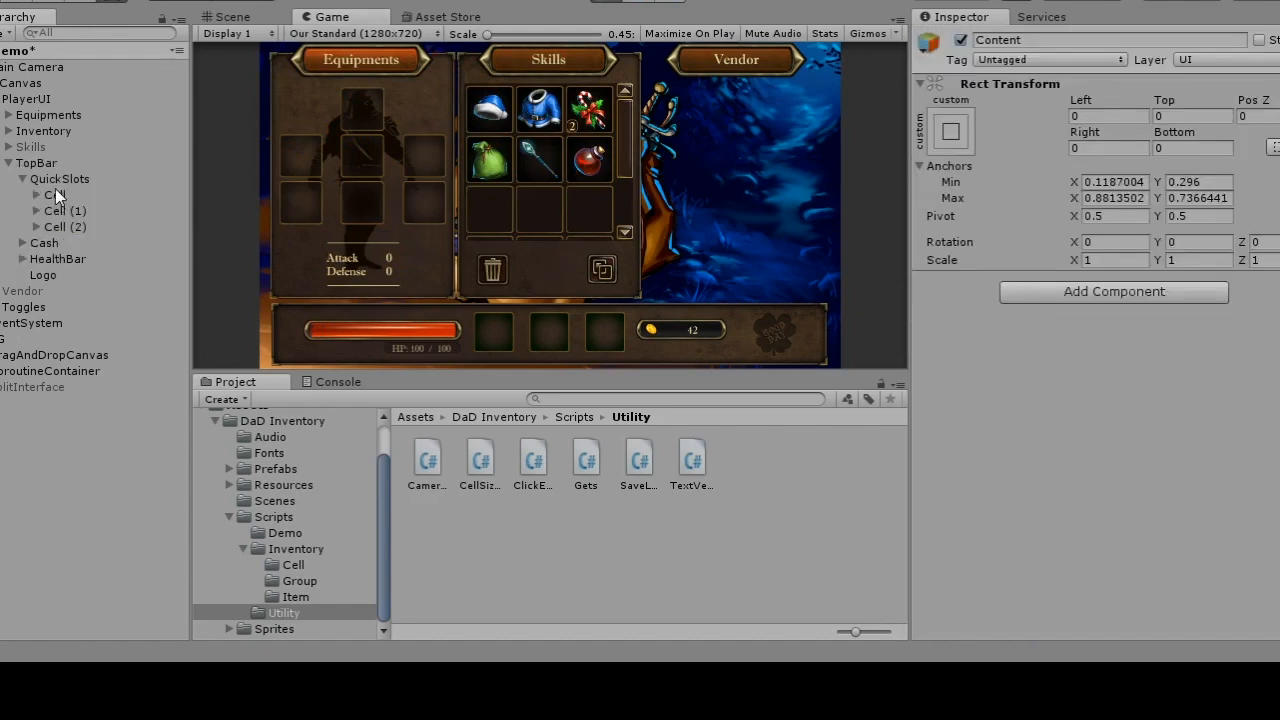
Step: Inspect the three QuickSlots cells under TopBar and locate them in the Scene view
click(55, 195)
click(60, 211)
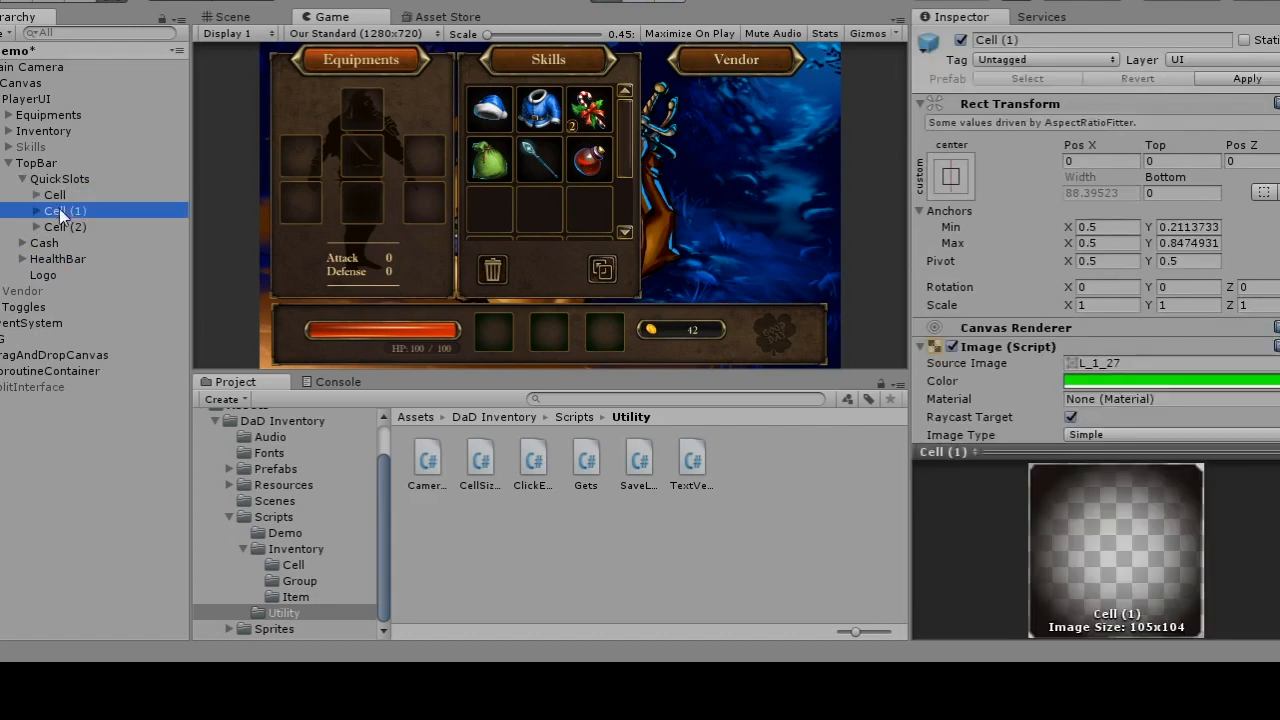
click(232, 17)
click(76, 224)
click(75, 206)
click(72, 193)
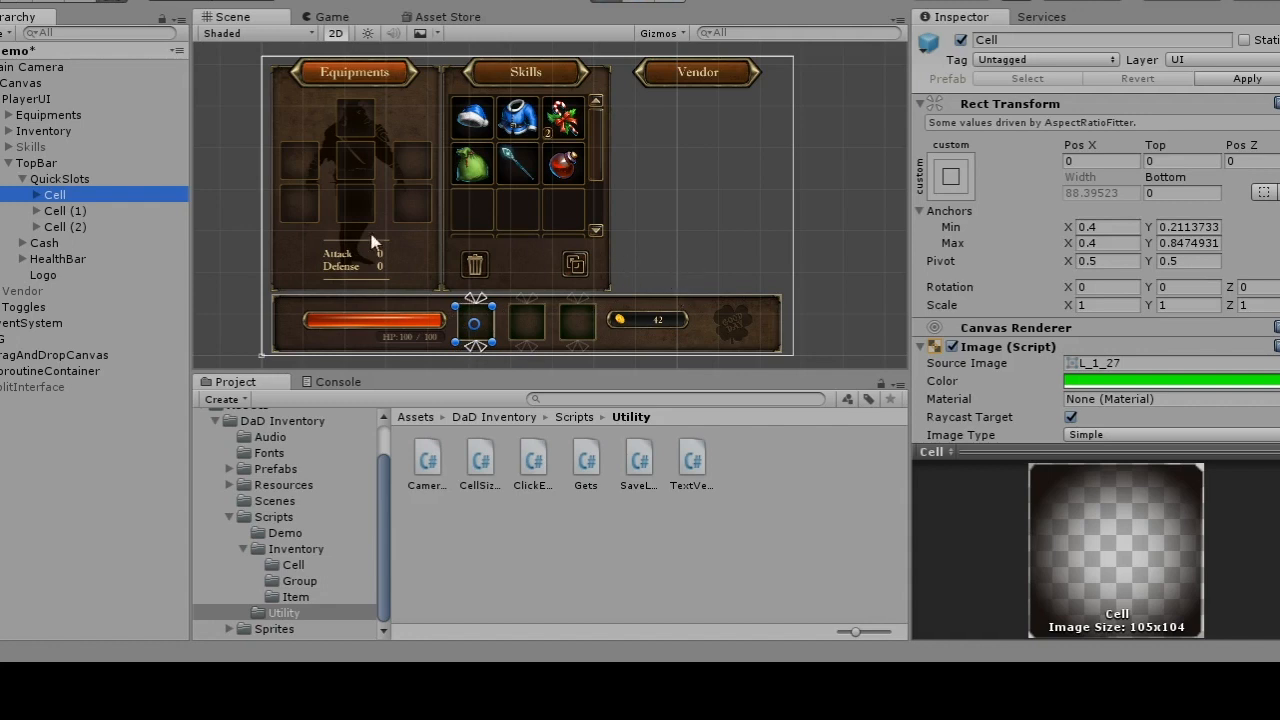
Step: In the Game view, assign the staff and the Repair skill to the first two quick slots, and empty both slots again
click(328, 18)
drag(533, 163, 496, 332)
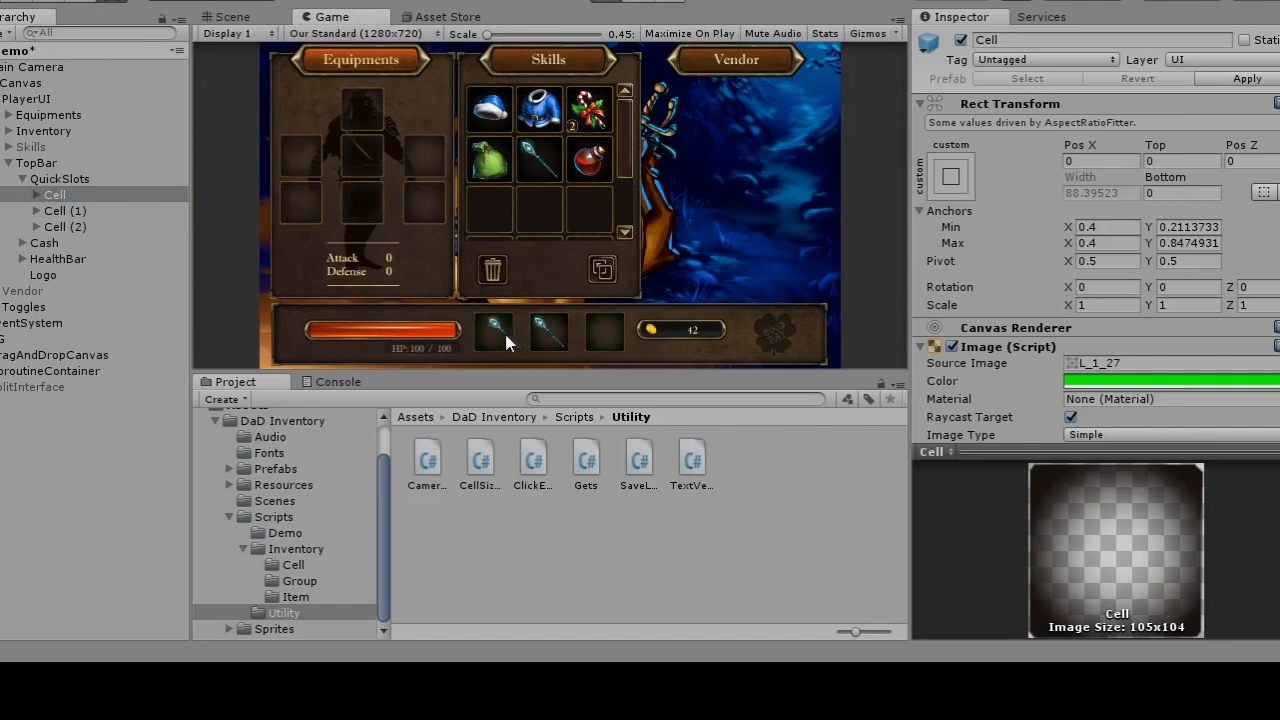
click(595, 65)
drag(490, 175, 550, 240)
click(398, 64)
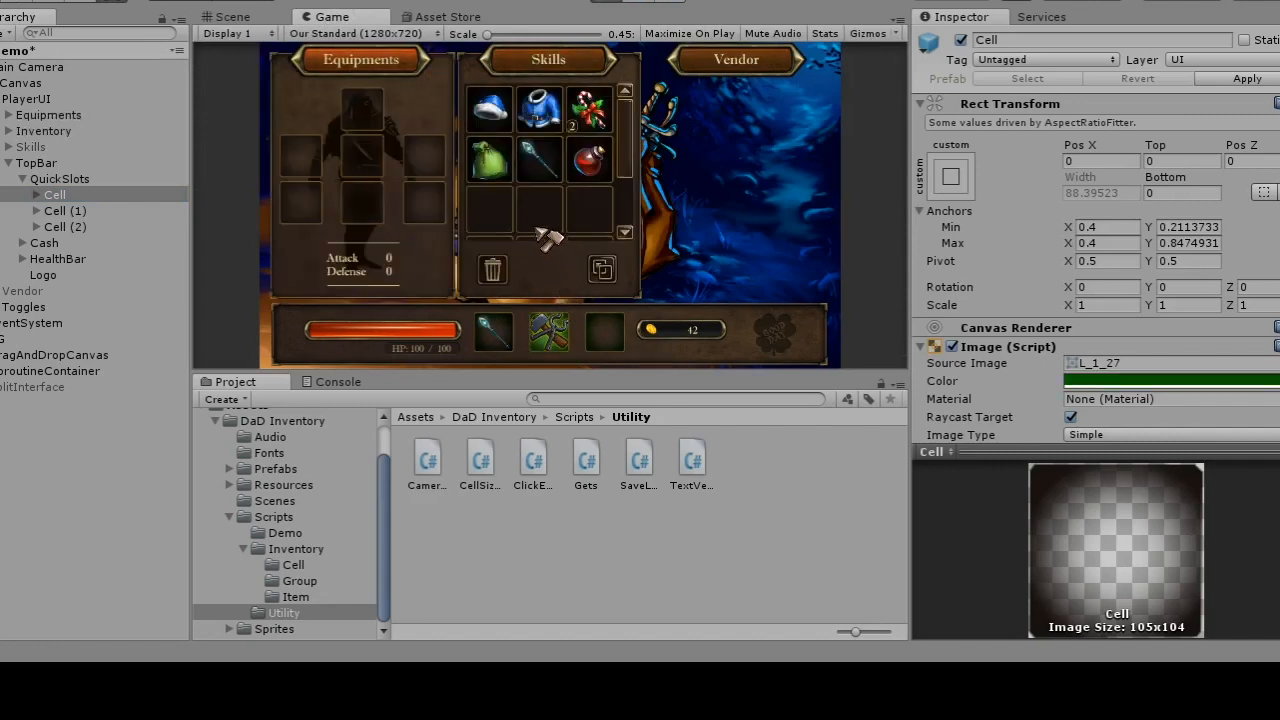
drag(494, 330, 705, 180)
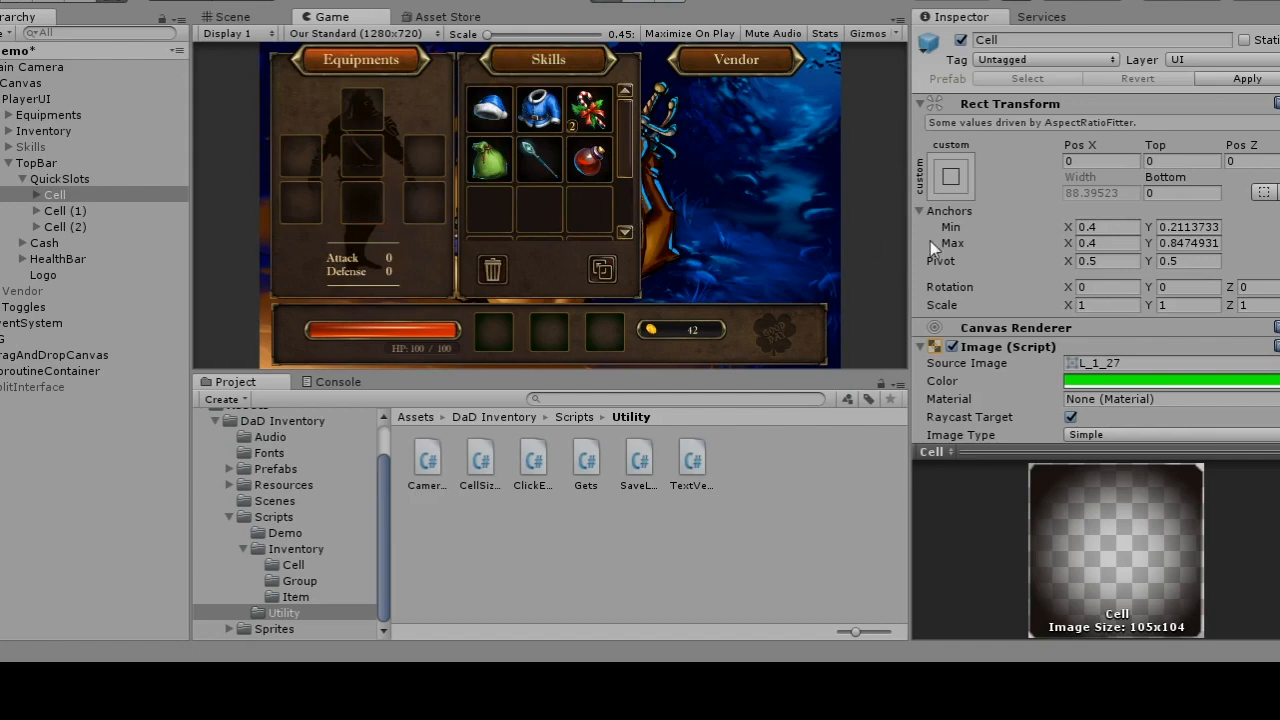
Step: Examine the Sort Cell and Quick Cell scripts on the first quick slot cell, and assign the Repair skill to that slot
scroll(955, 245, down, 10)
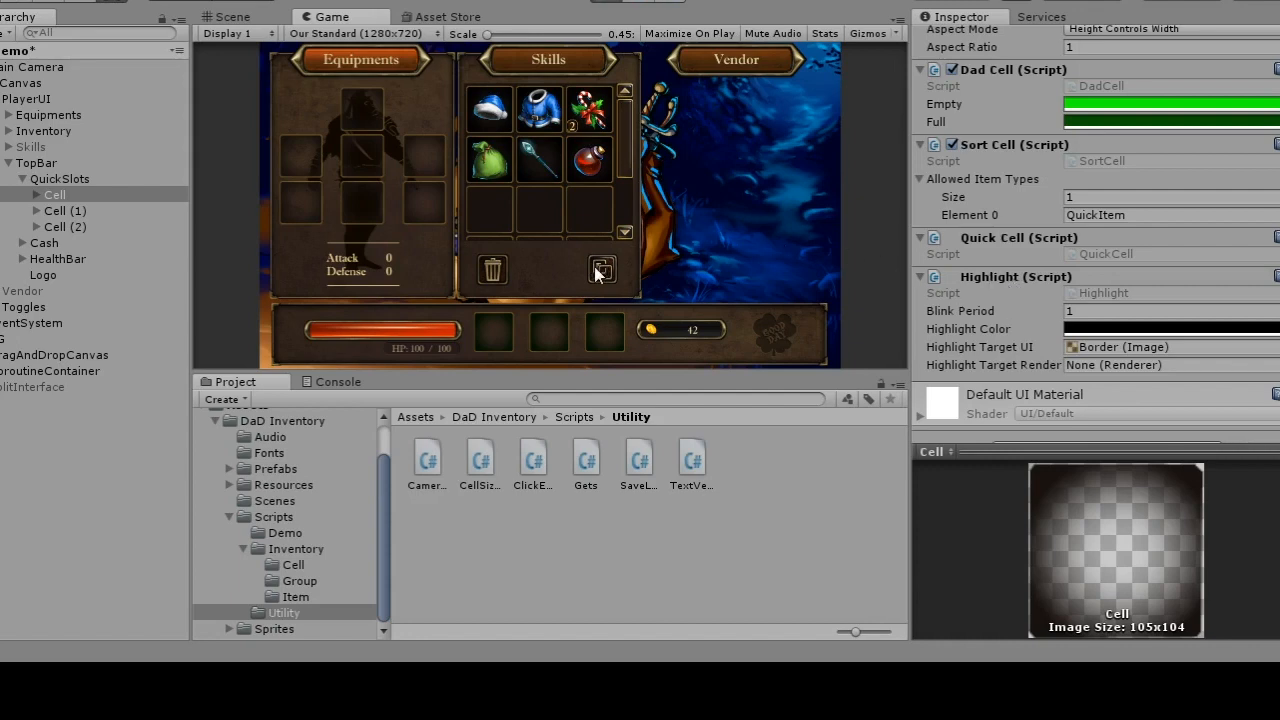
click(553, 65)
drag(491, 175, 500, 335)
click(387, 70)
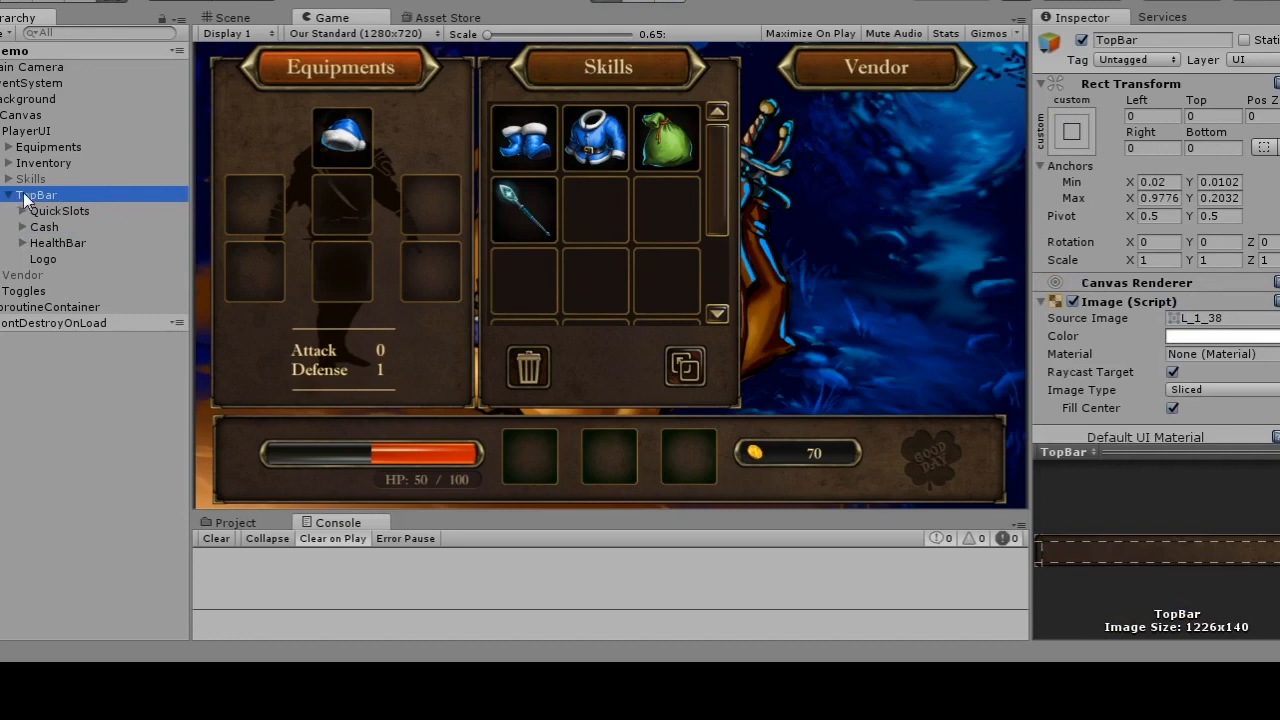
Step: Examine the Quick Slot Group script and its Permitted Sources on QuickSlots, and show the Skills window
click(48, 212)
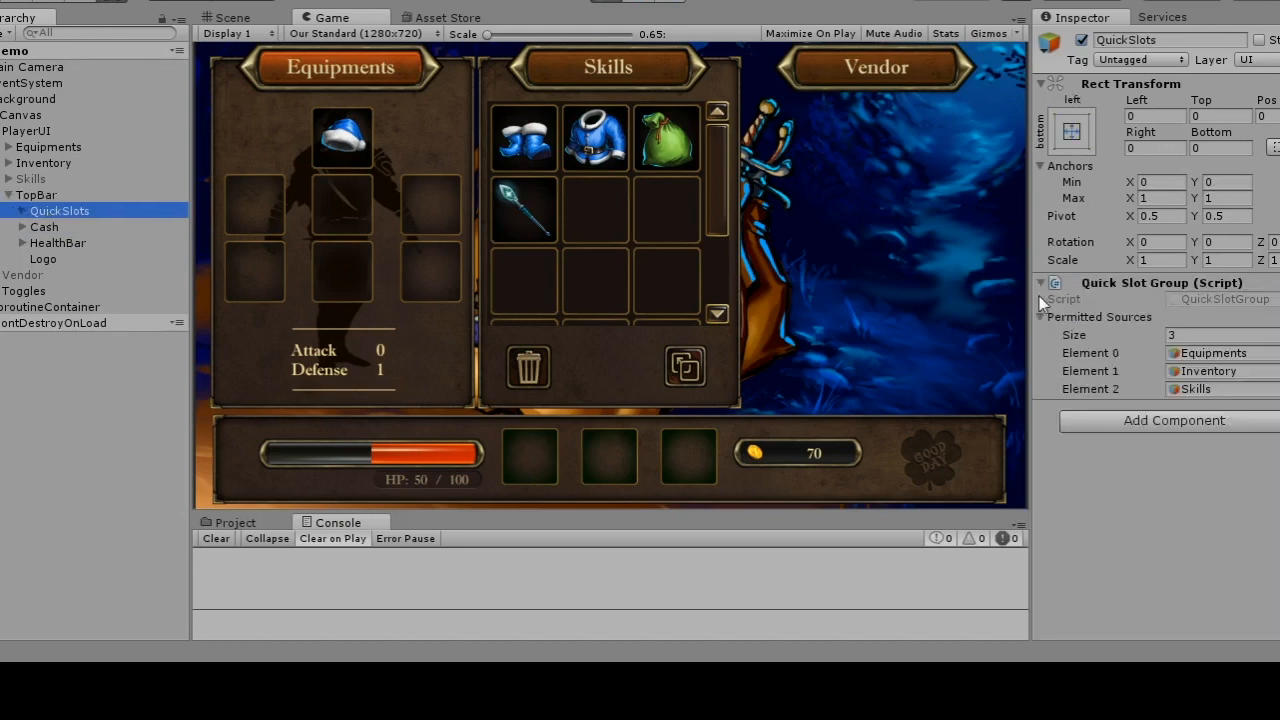
click(22, 211)
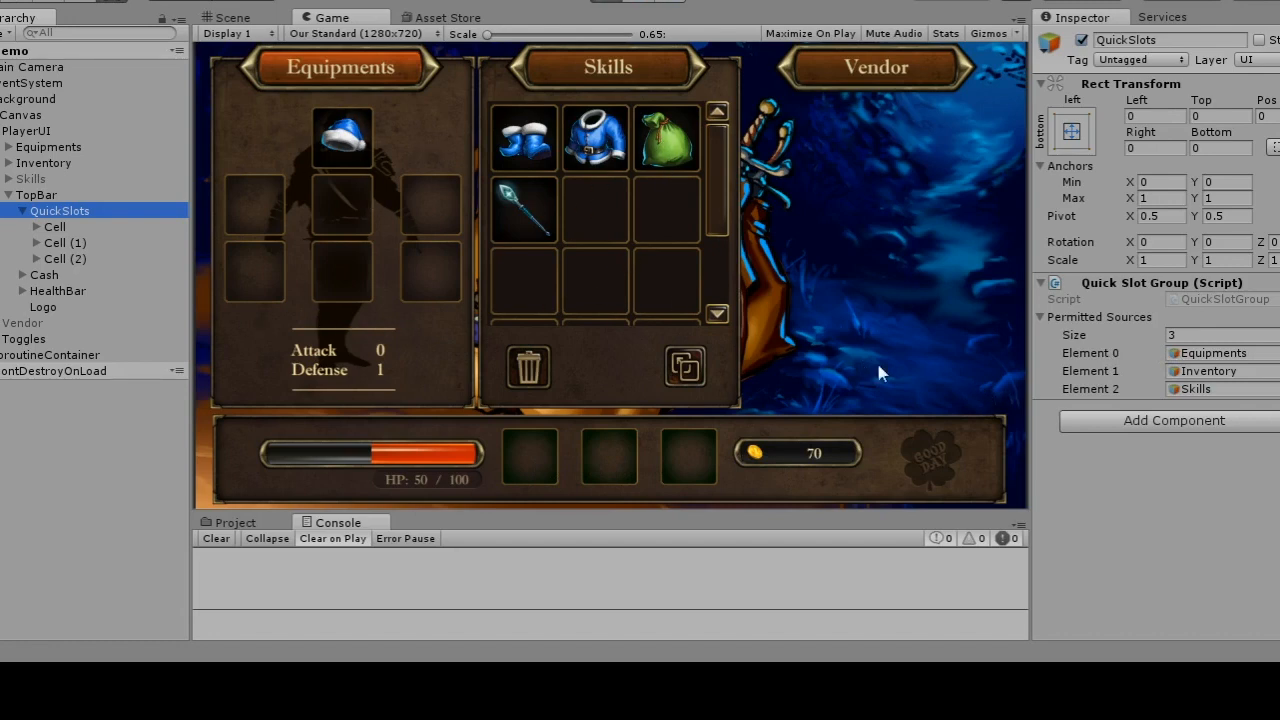
click(636, 78)
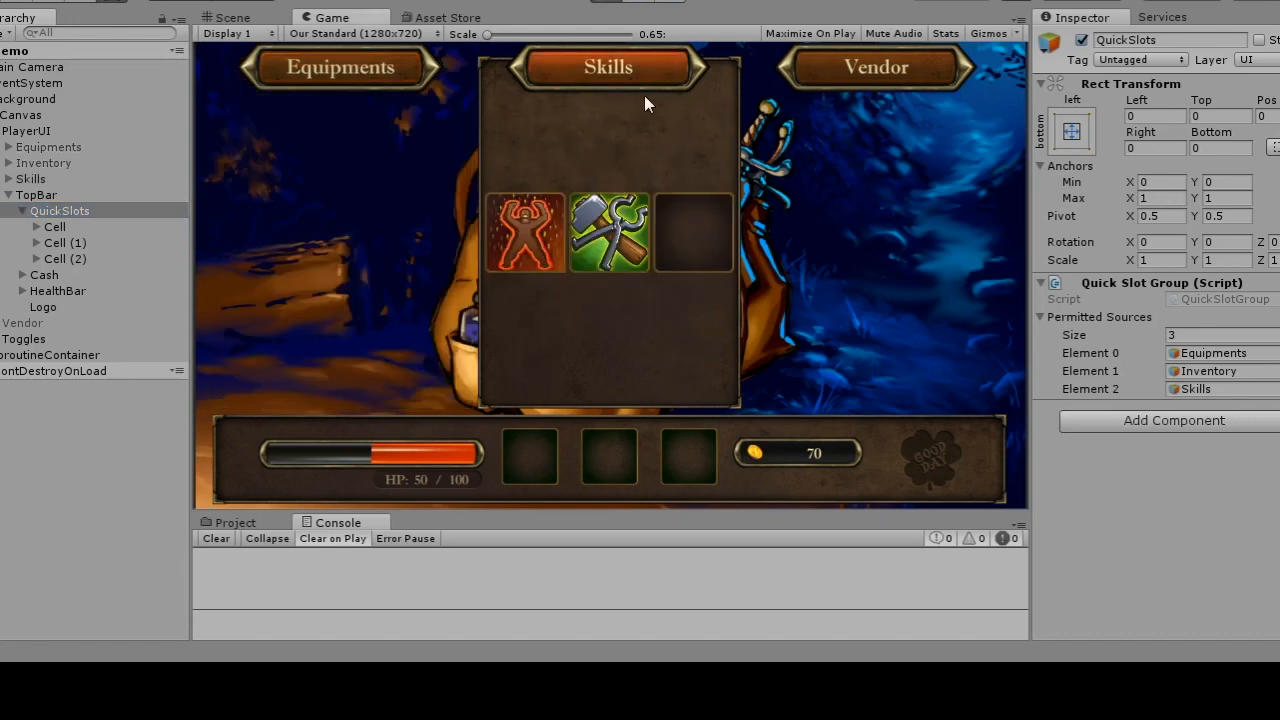
Step: With the vendor window open, assign the blue coat from the inventory to the middle quick slot, and close the vendor
click(872, 74)
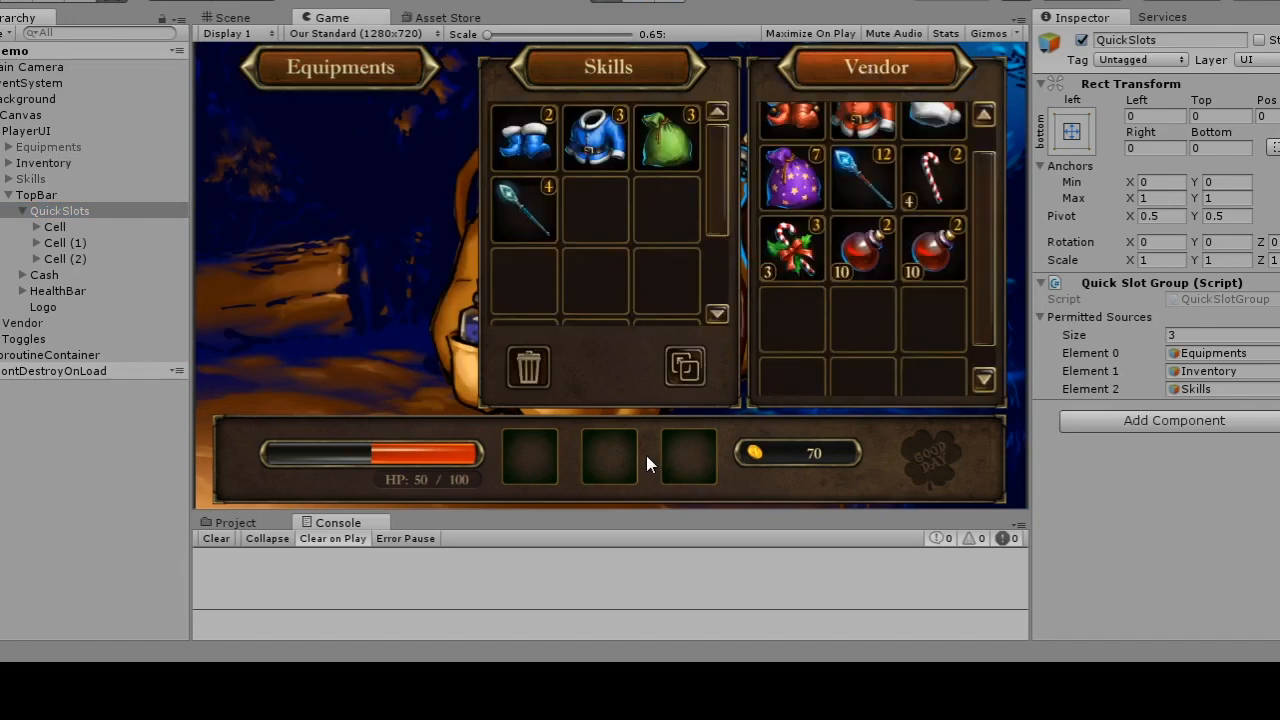
drag(978, 324, 984, 269)
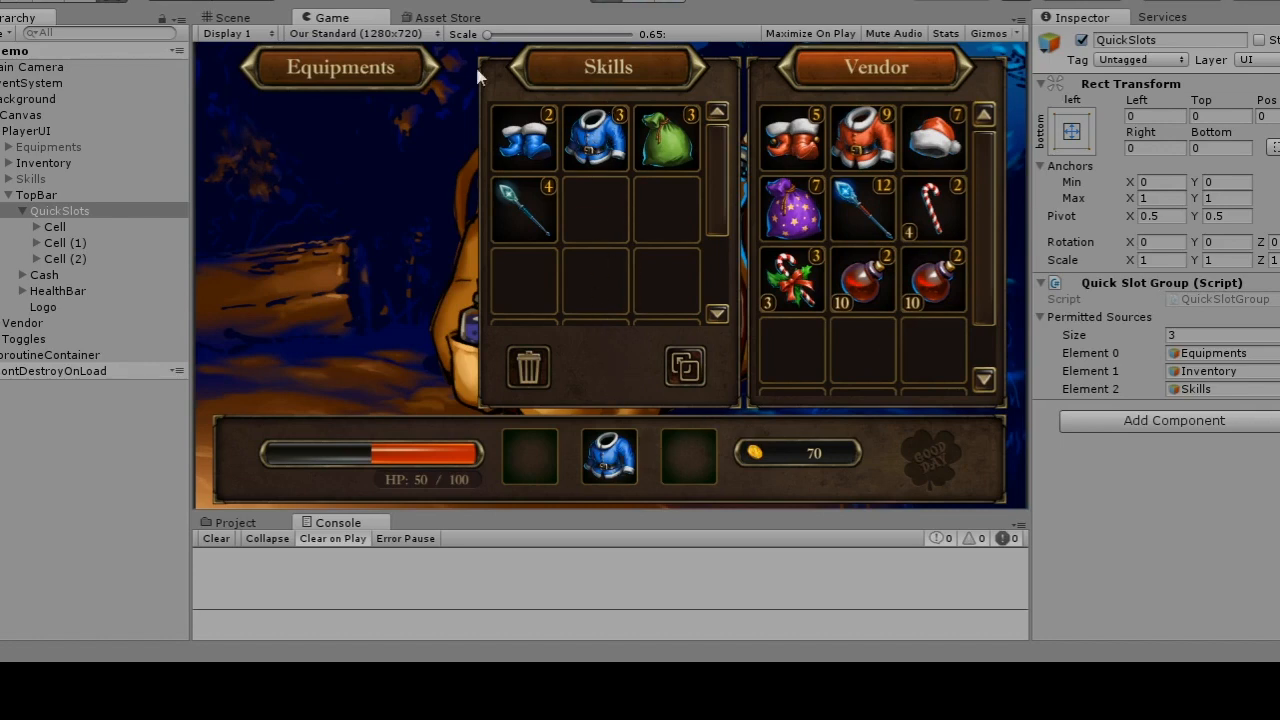
click(843, 66)
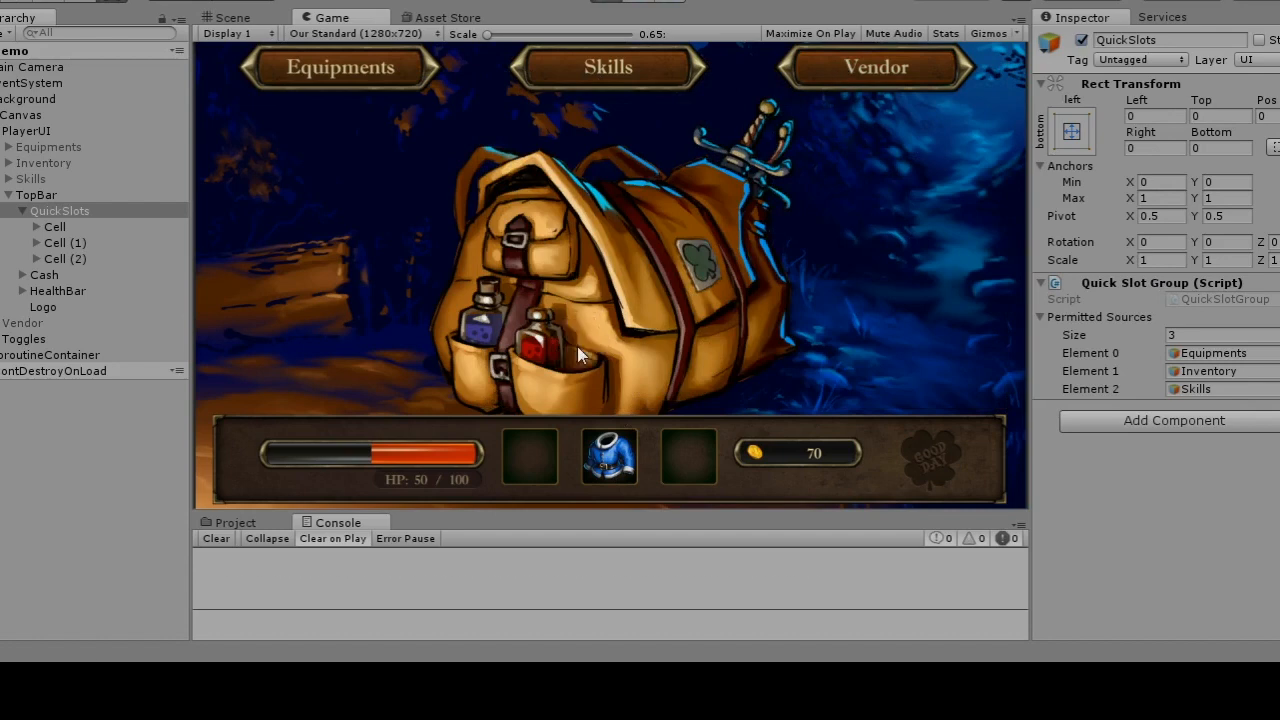
Step: Assign the red health potion from the inventory to the first quick slot and drink the potion
click(362, 72)
drag(605, 231, 537, 465)
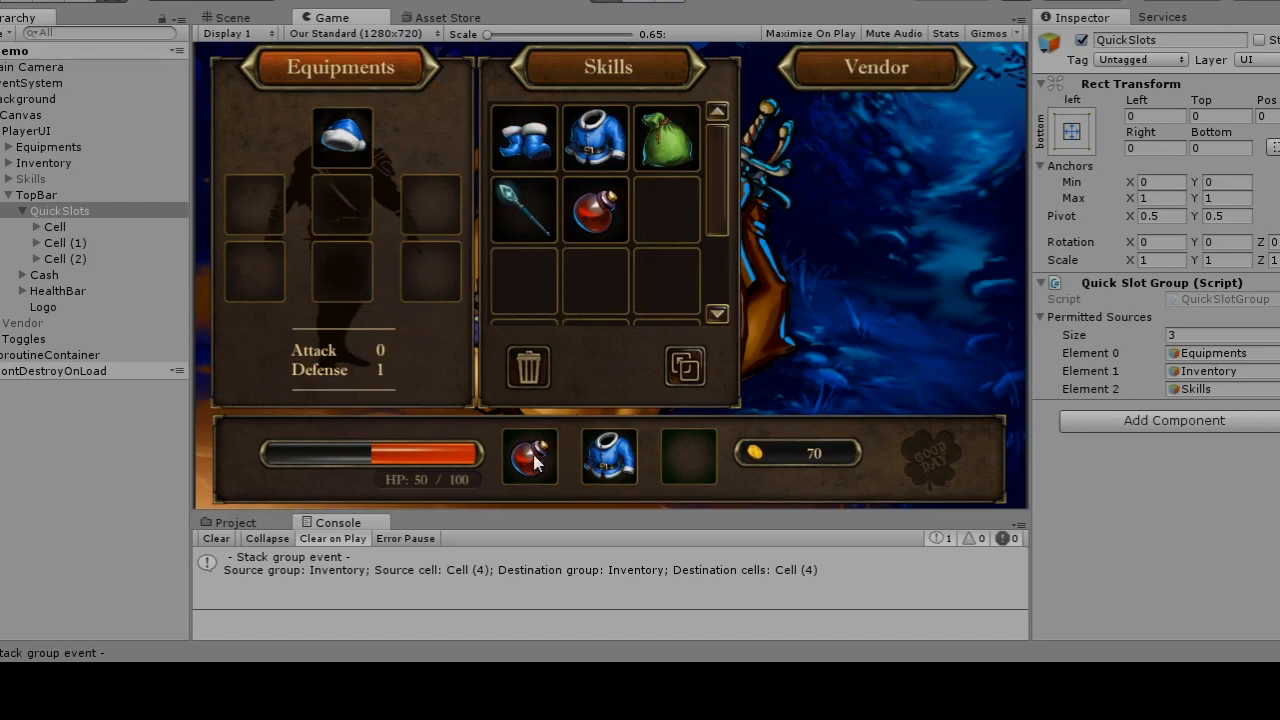
double_click(592, 210)
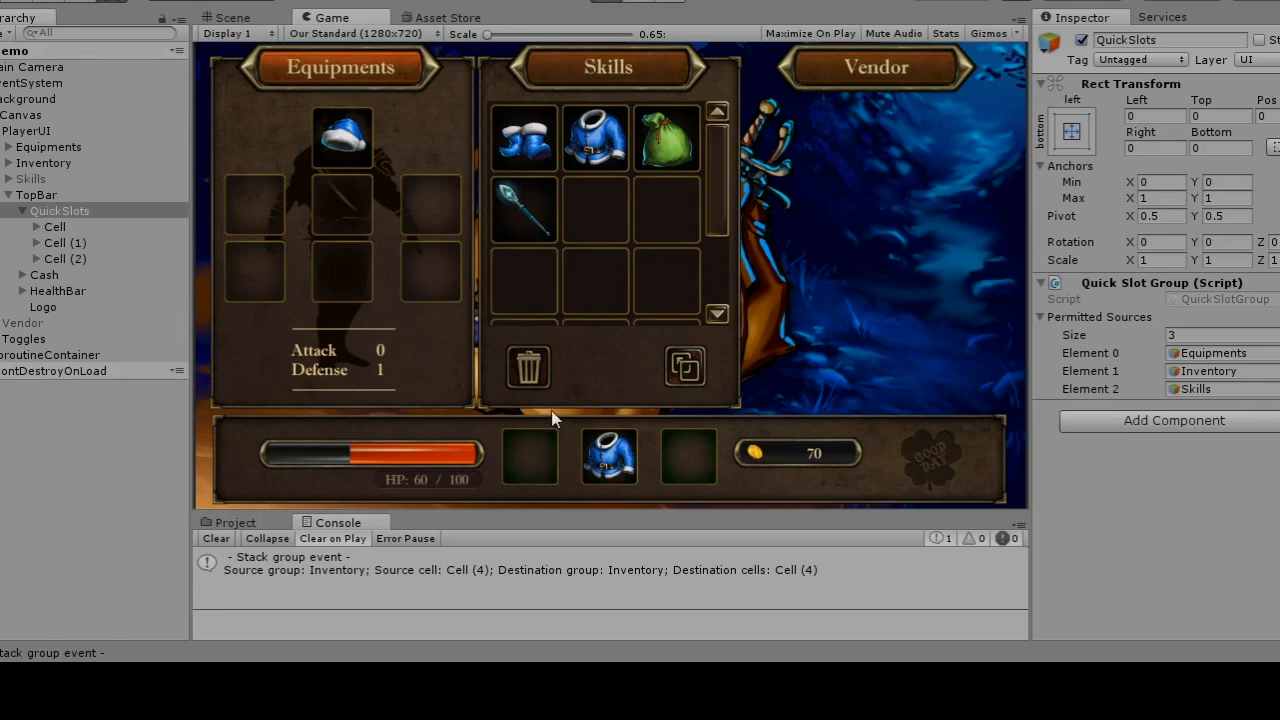
Step: Open the vendor and sell the blue coat from the inventory into an empty vendor cell
click(876, 67)
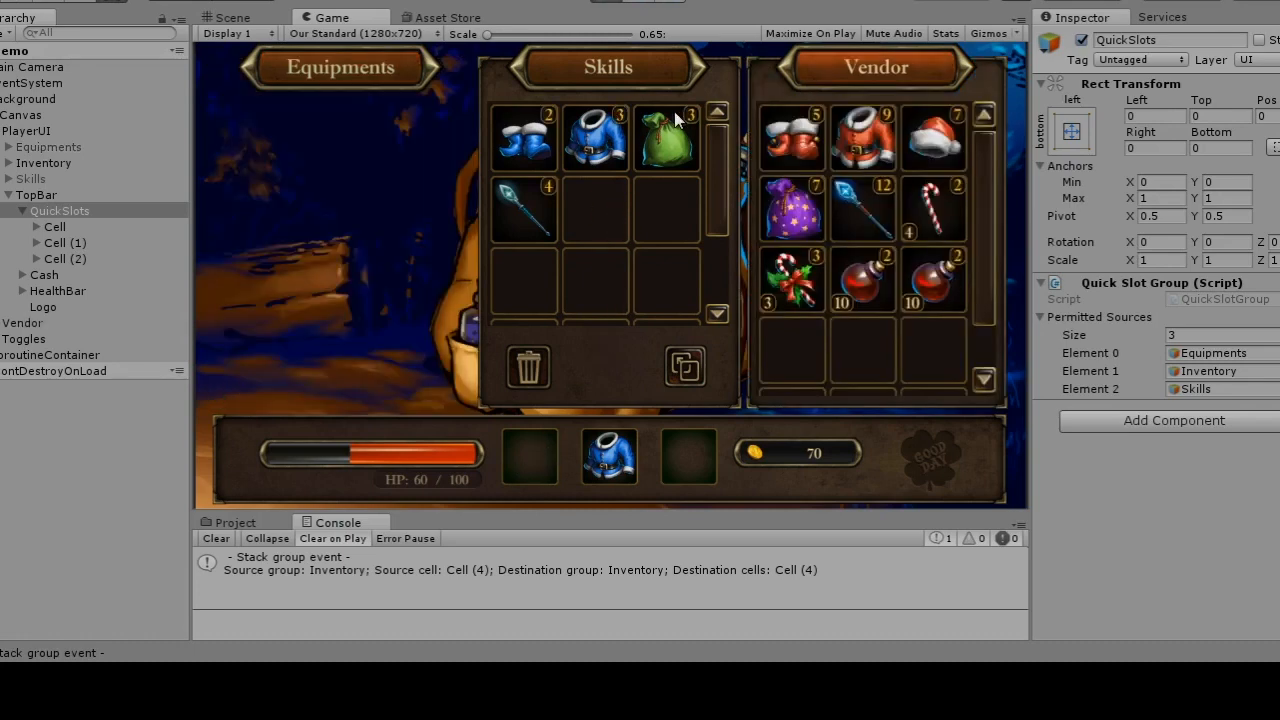
drag(603, 140, 860, 351)
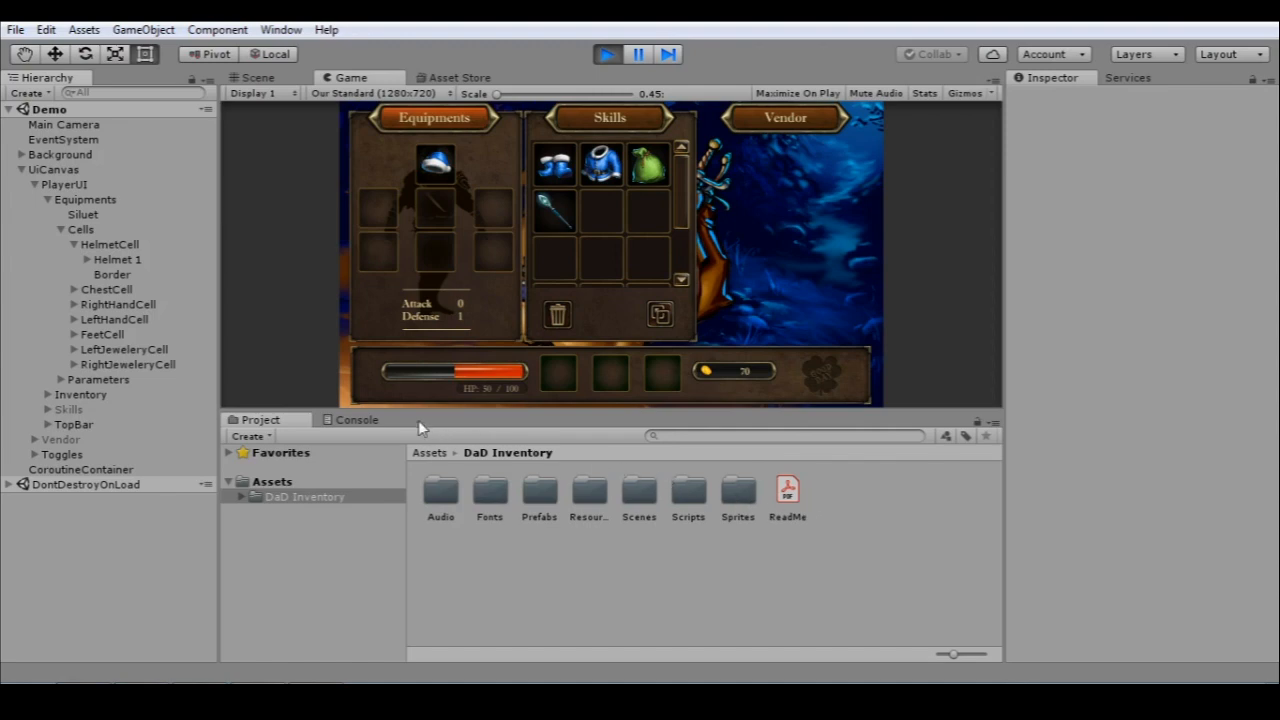
Step: Examine the Tooltip script on Helmet 1, including its Tooltip Type options, Show Delay, Header and Info
click(120, 261)
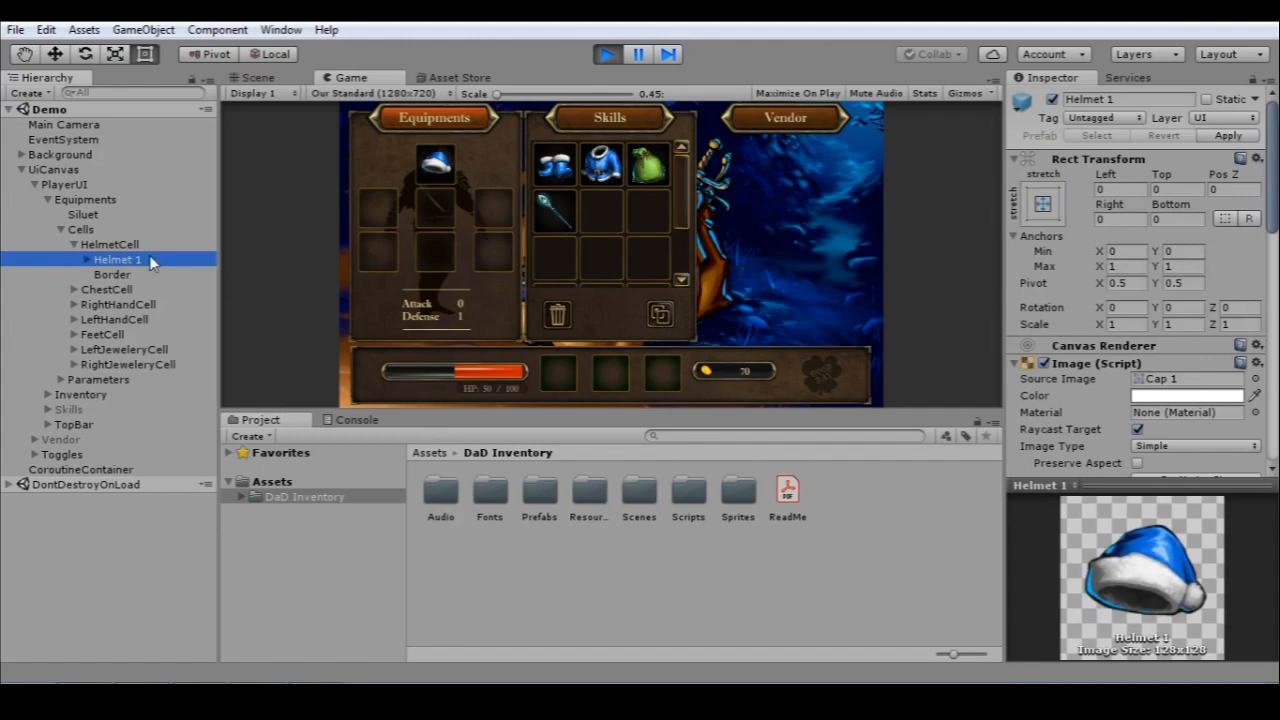
scroll(1072, 259, down, 15)
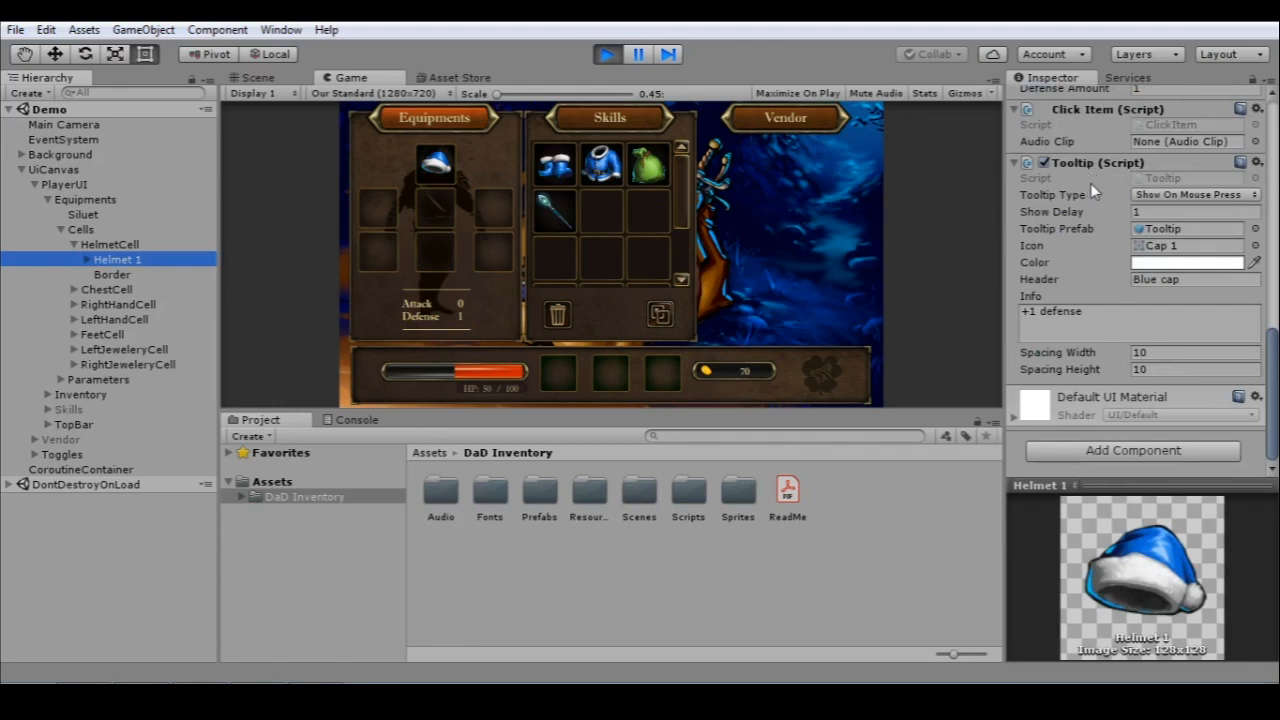
click(1148, 197)
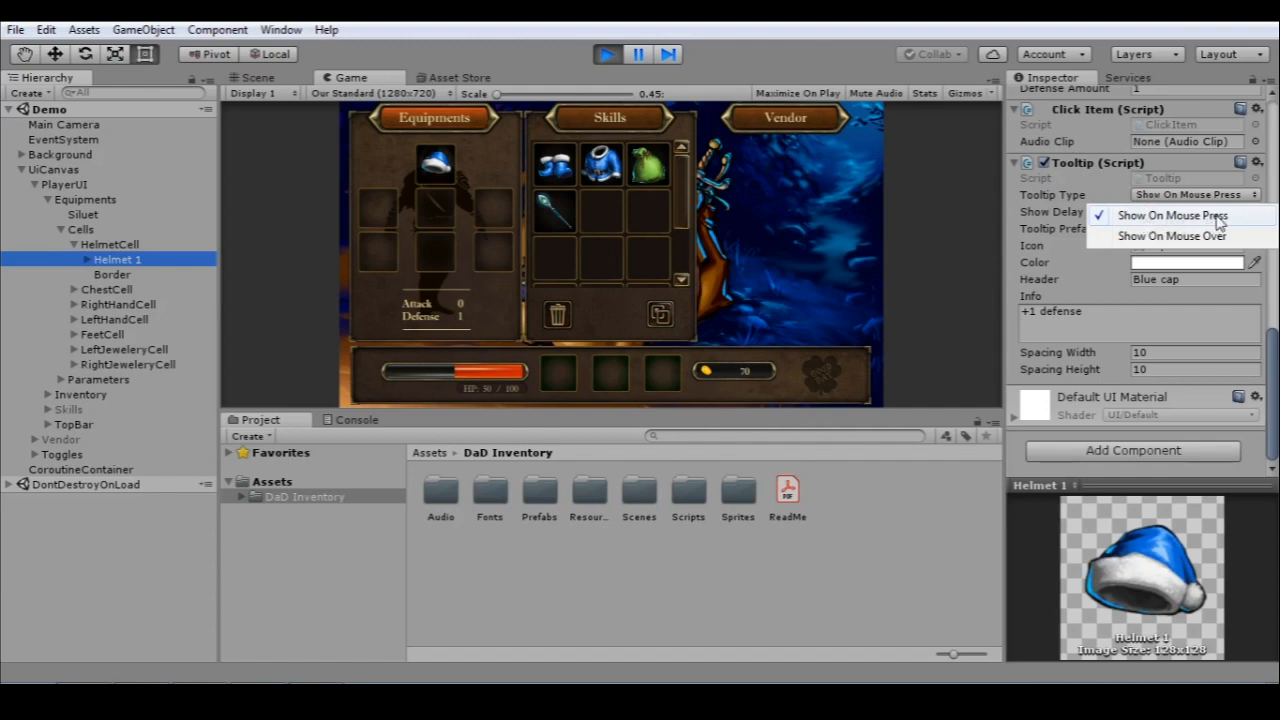
click(1148, 212)
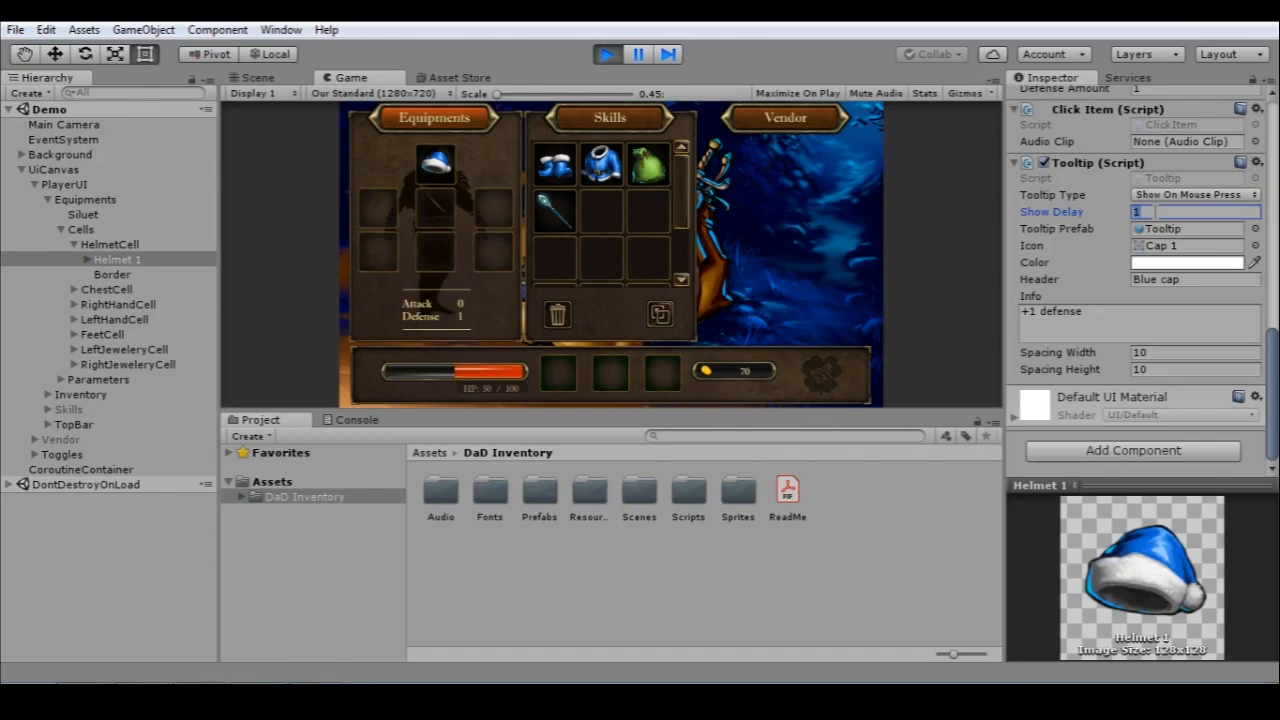
click(1198, 280)
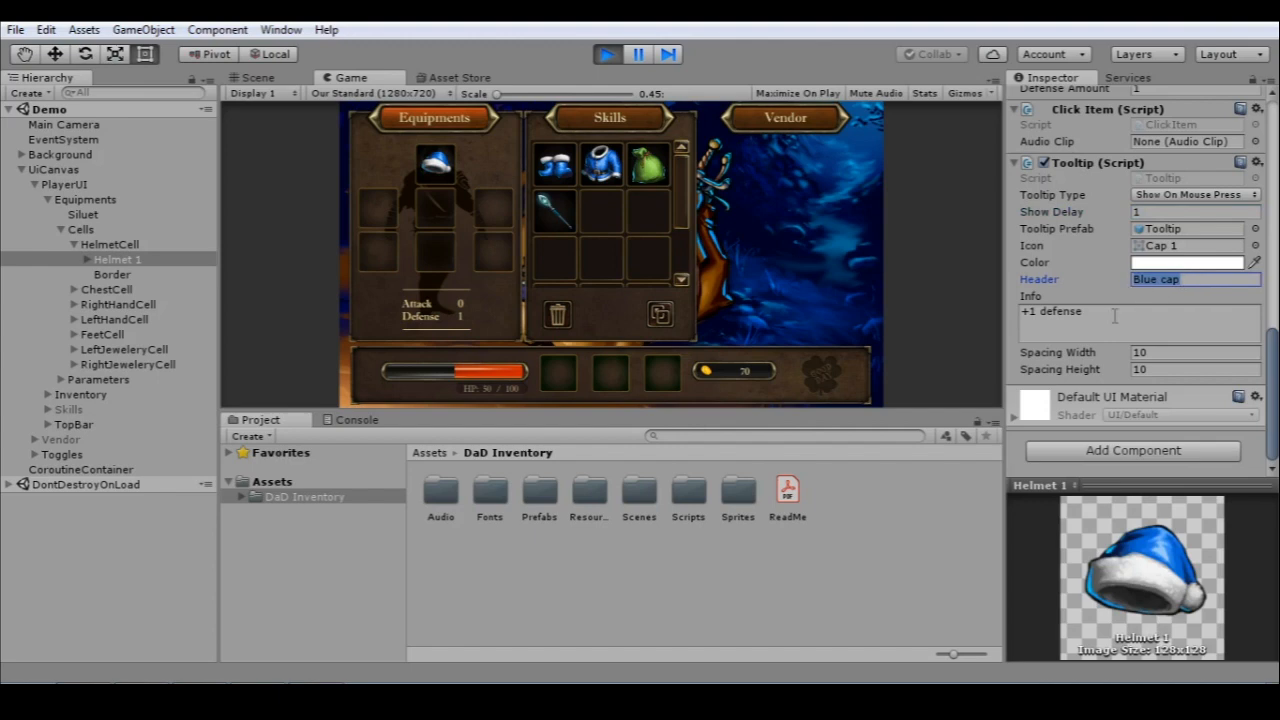
click(1112, 317)
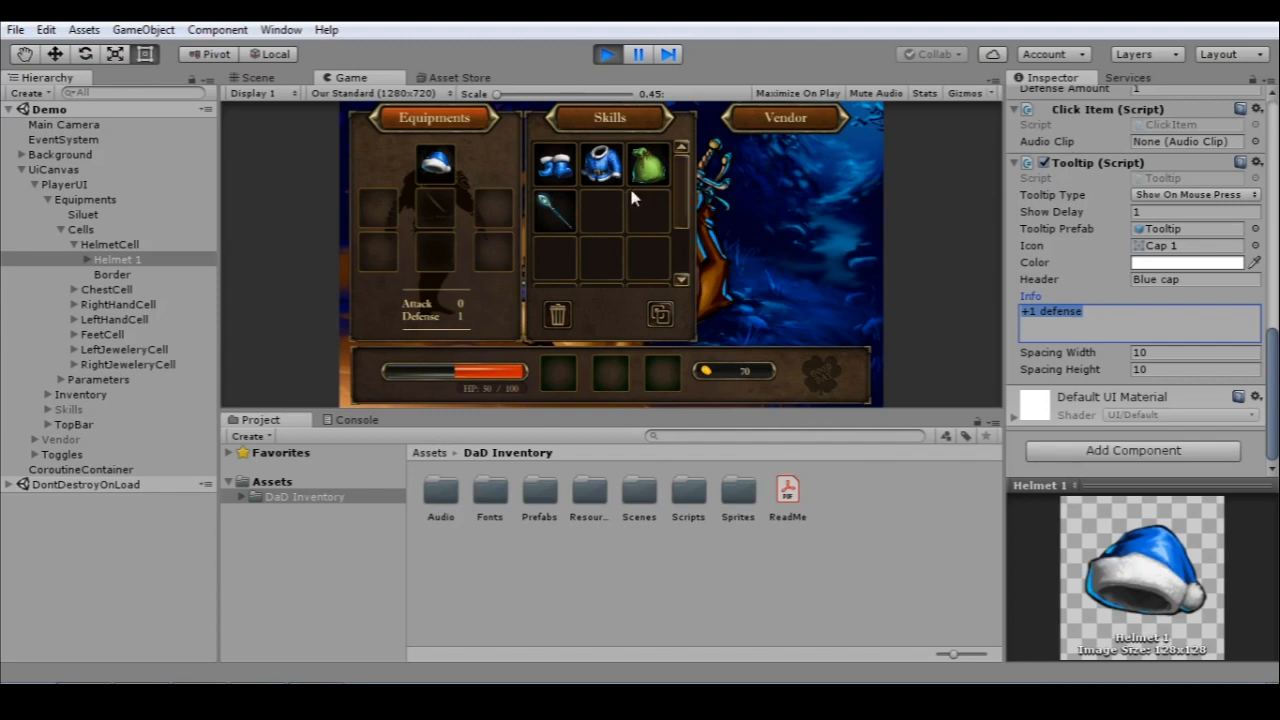
Step: Try out the tooltip on the blue cap in the helmet cell of the running demo
click(476, 163)
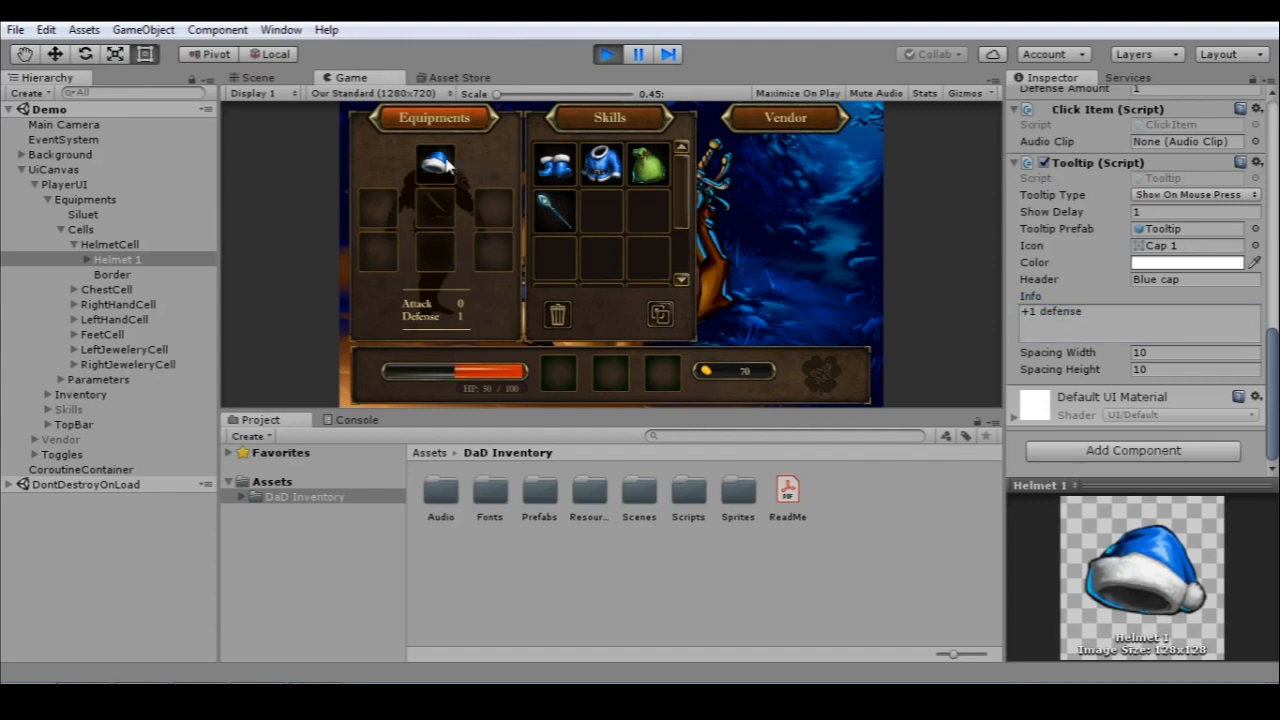
click(447, 167)
click(441, 171)
click(437, 172)
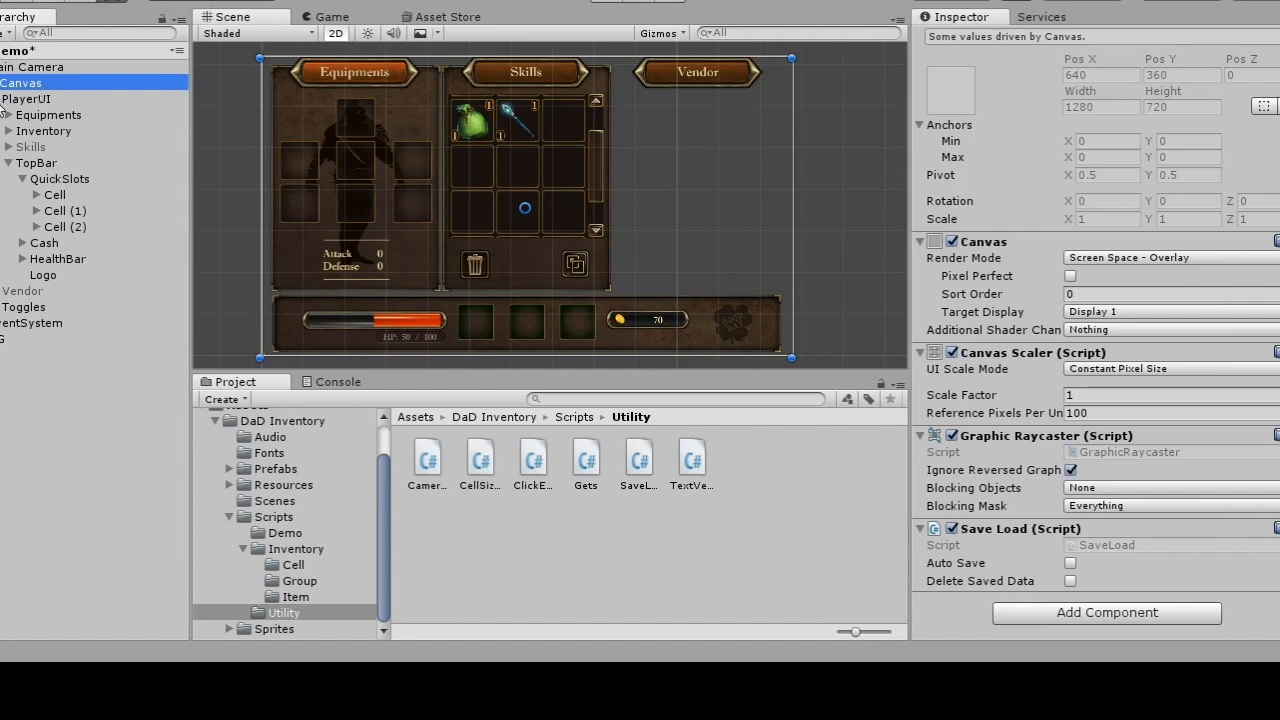
Step: Collapse PlayerUI and enable Auto Save in UiCanvas's Save Load script
click(3, 99)
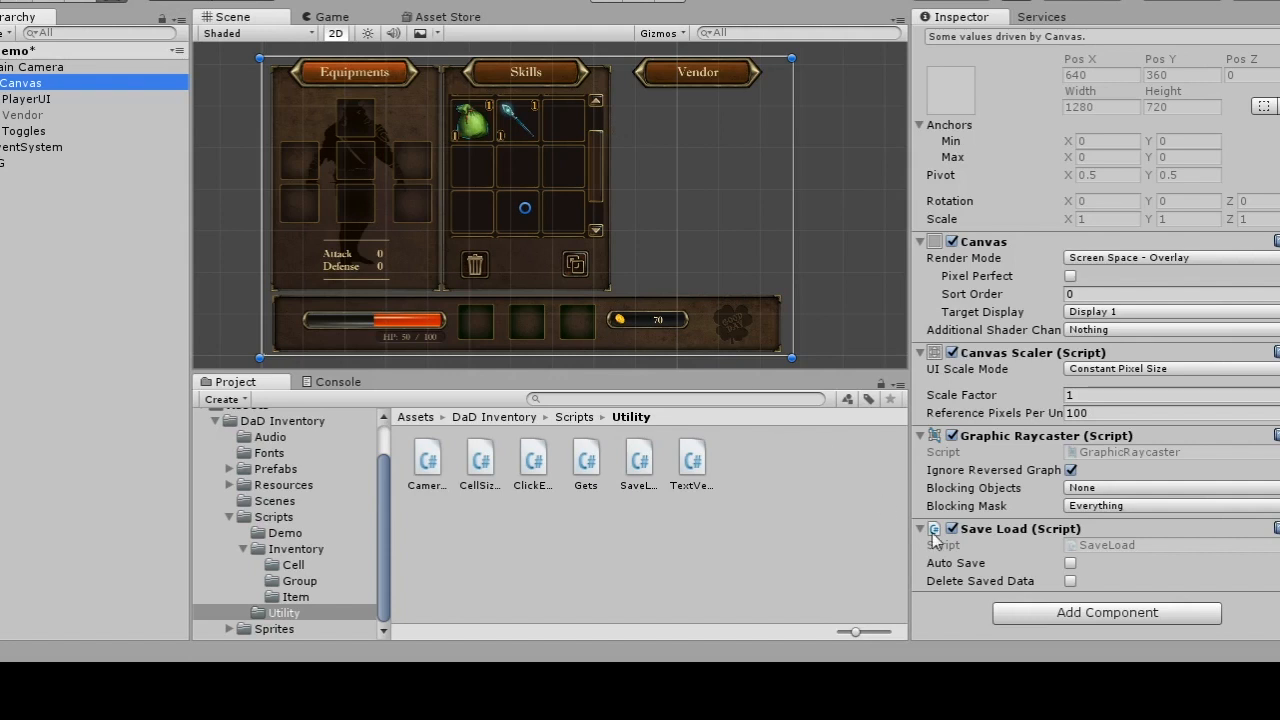
click(1070, 564)
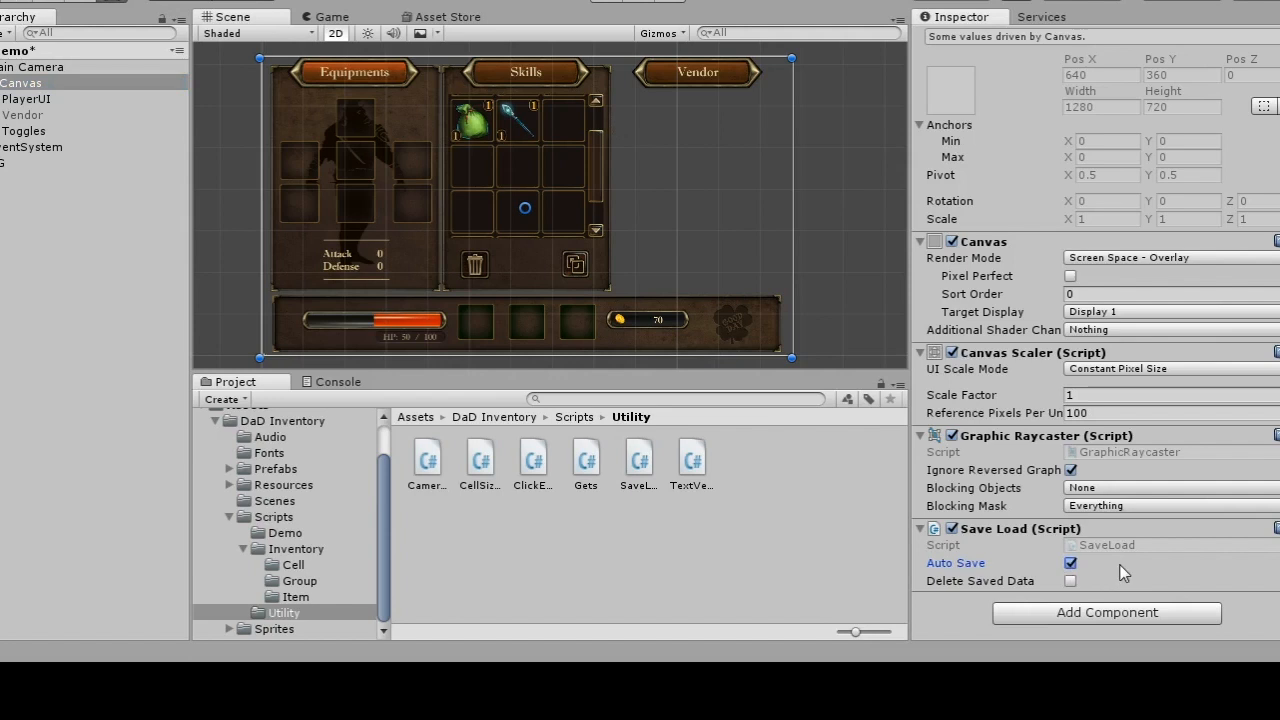
click(127, 338)
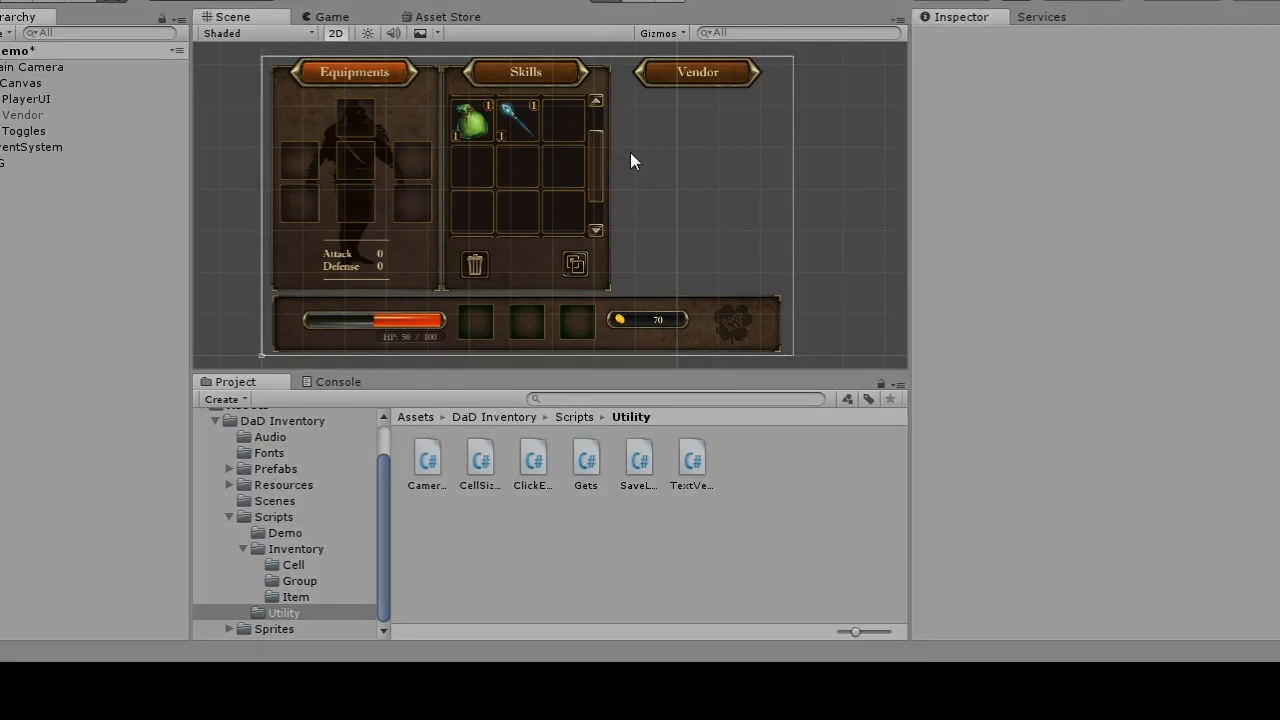
Step: Run the demo and equip the blue boots and the green bag from the inventory
key(ctrl+p)
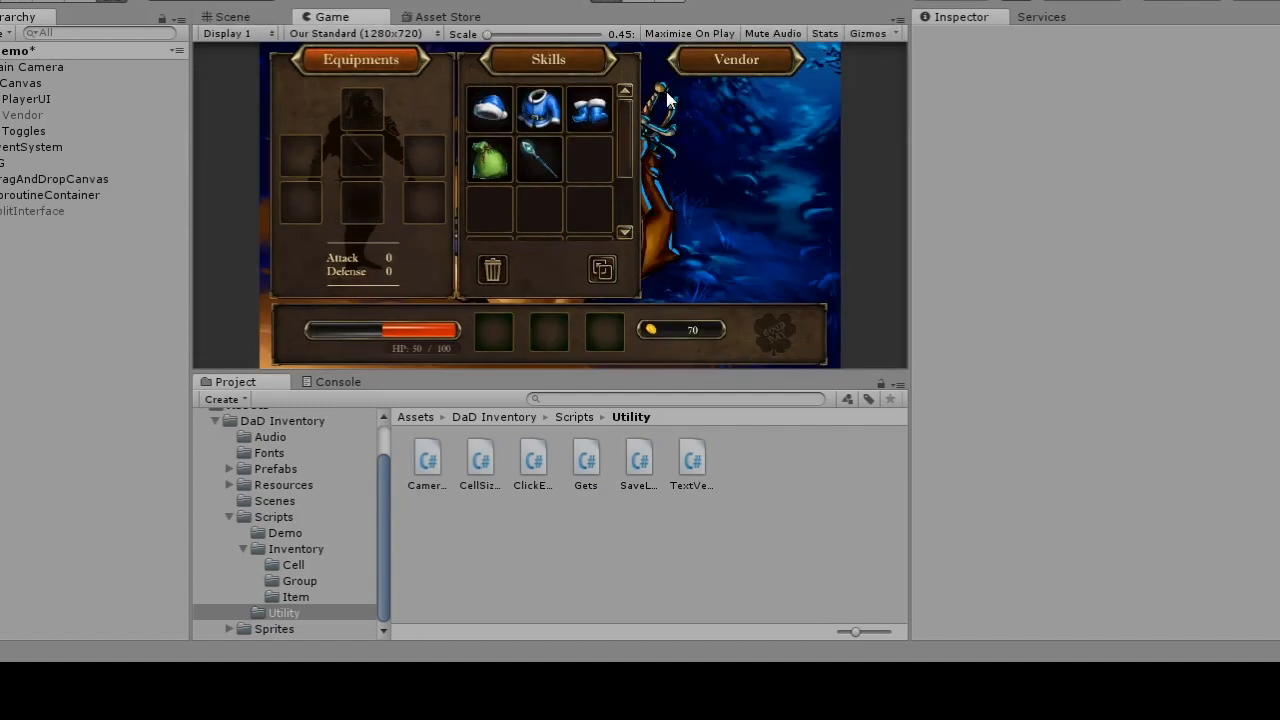
drag(557, 128, 380, 202)
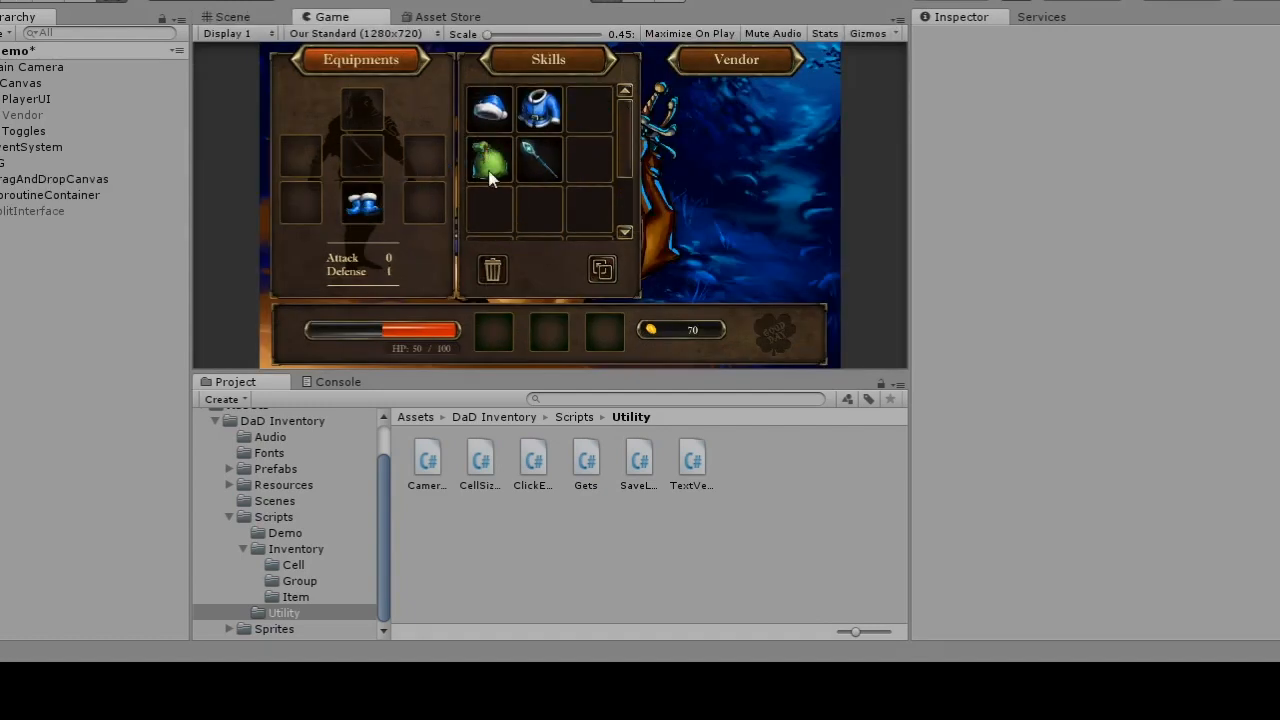
double_click(496, 159)
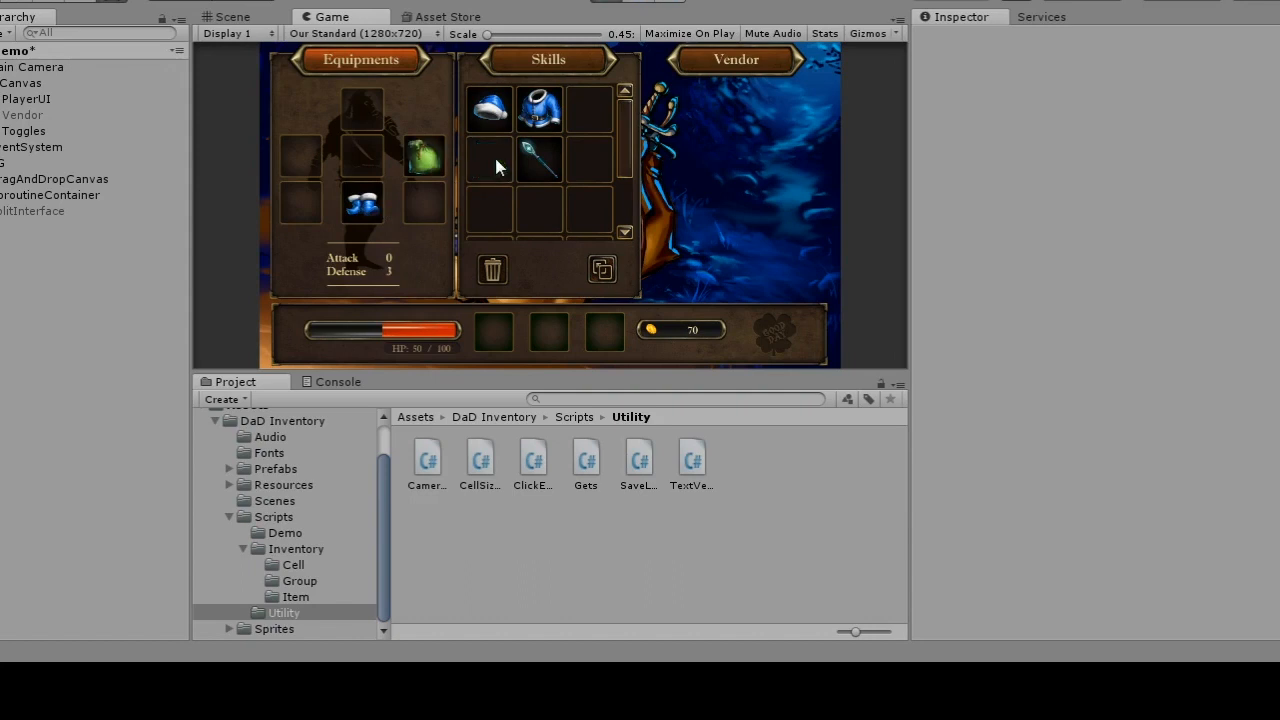
Step: Open the vendor and buy 3 red potions into an empty inventory cell
click(735, 72)
drag(715, 188, 498, 165)
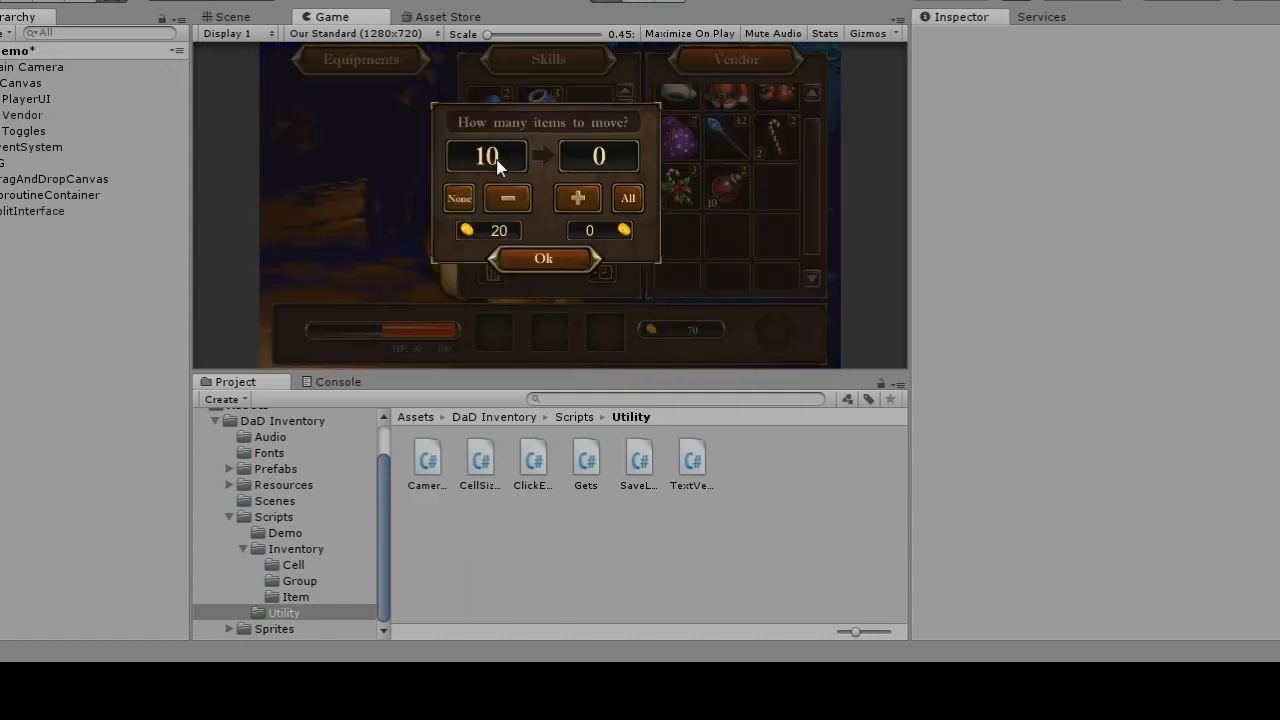
click(578, 199)
click(578, 199)
click(578, 199)
click(559, 256)
scroll(820, 195, up, 1)
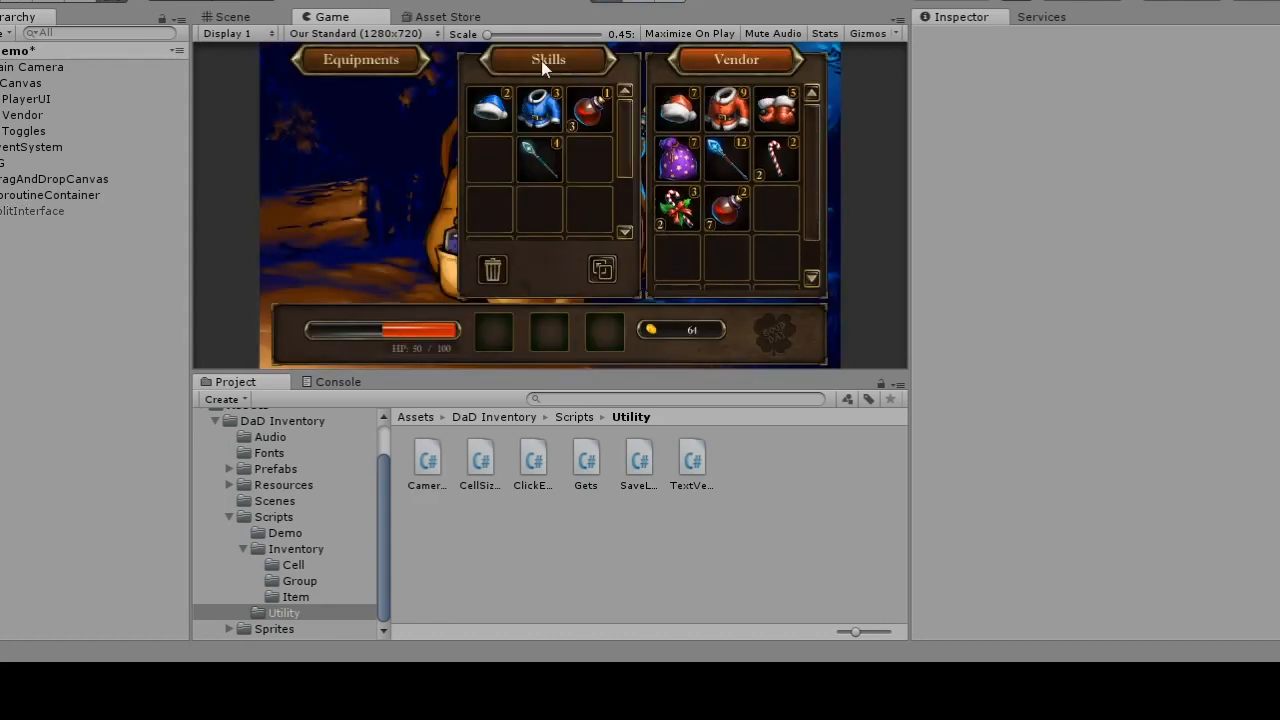
Step: Return to the equipment window, equip the blue cap and stop the demo
click(398, 62)
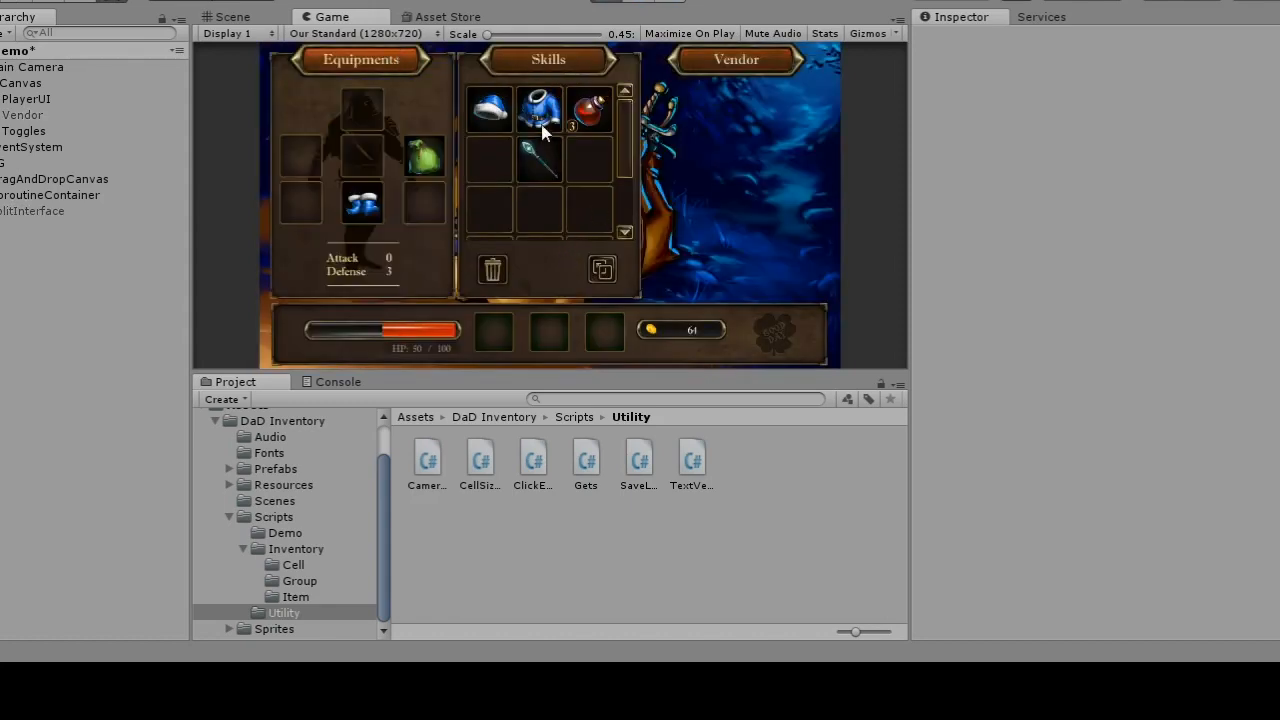
double_click(493, 114)
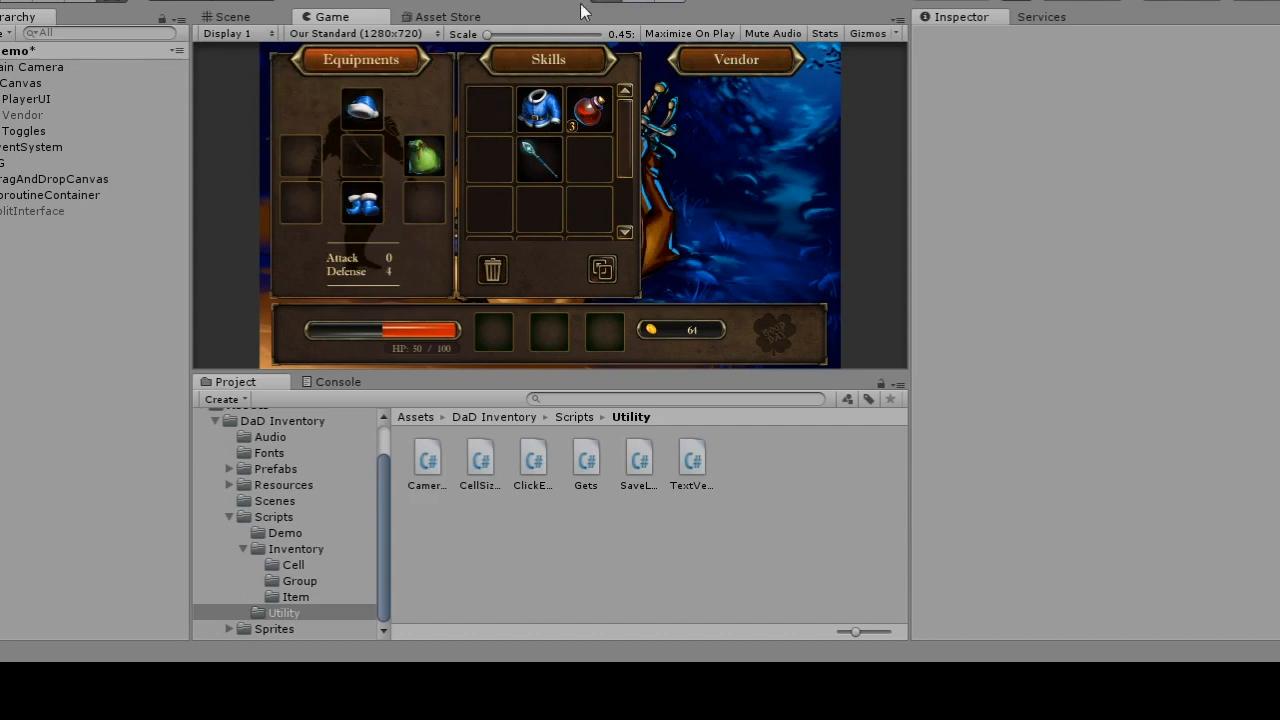
click(609, 1)
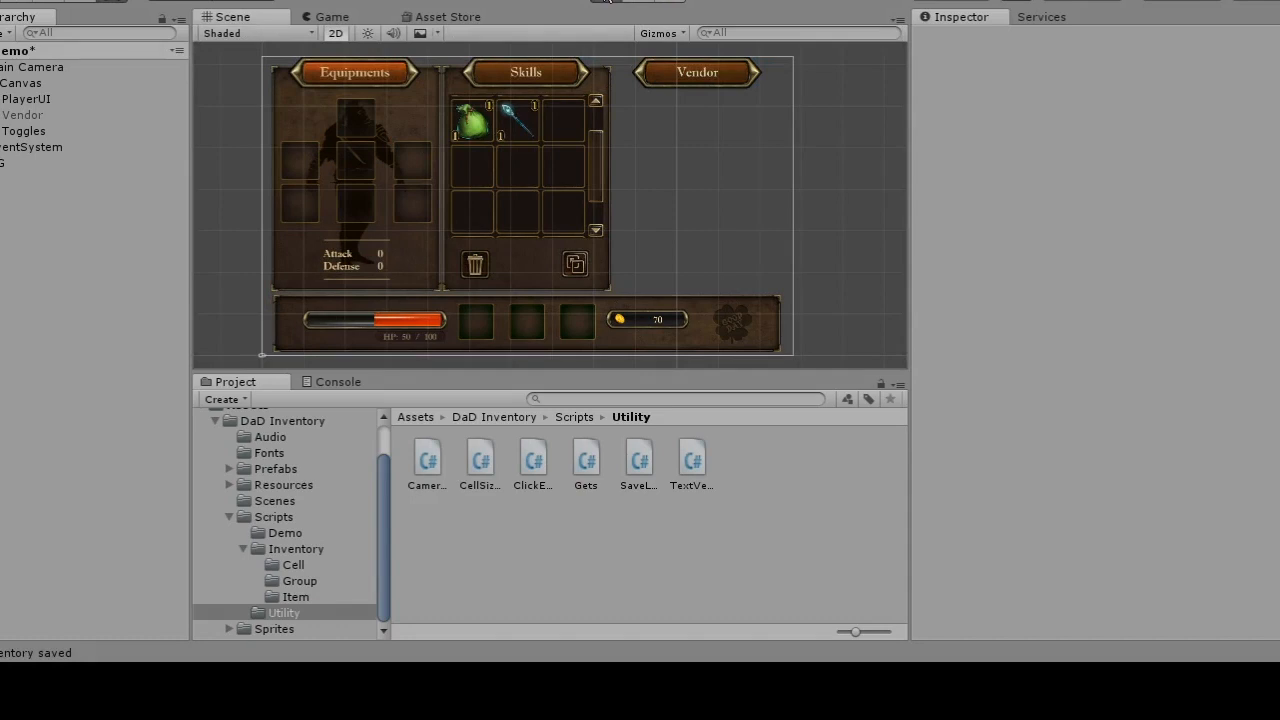
Step: Run the demo again and check the items in the inventory, vendor and equipment windows
click(609, 1)
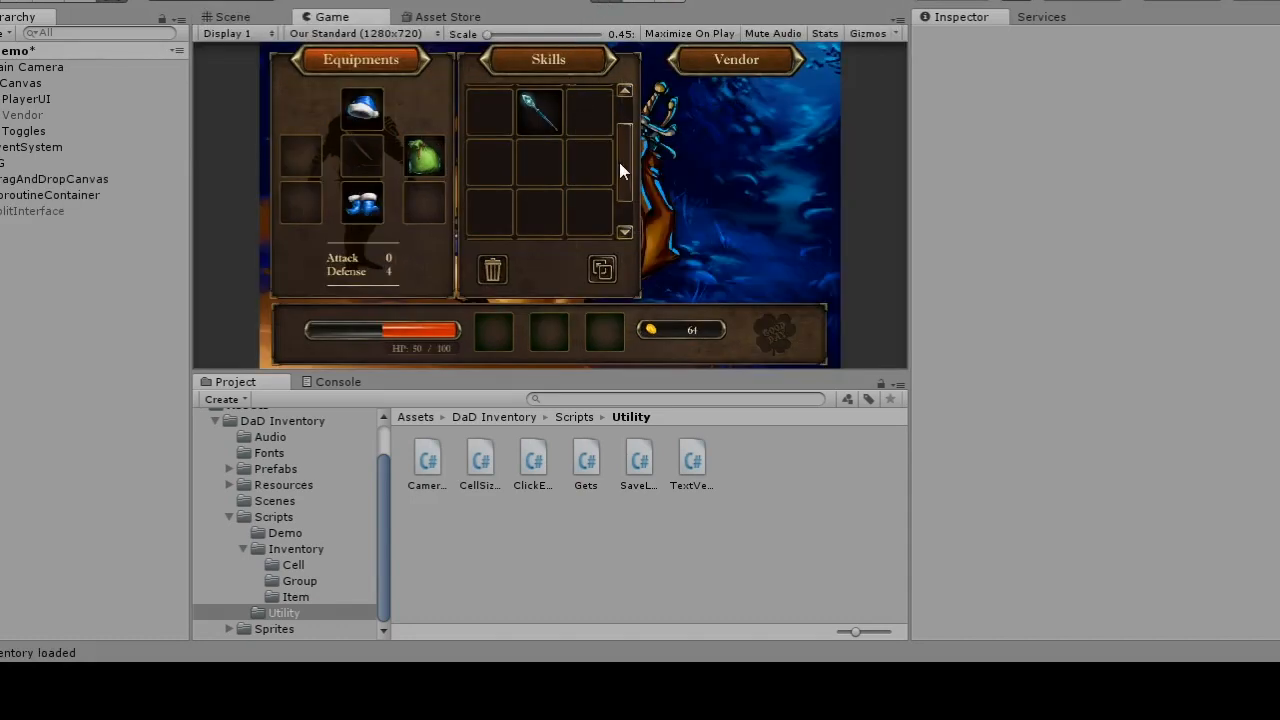
drag(622, 168, 640, 110)
click(722, 62)
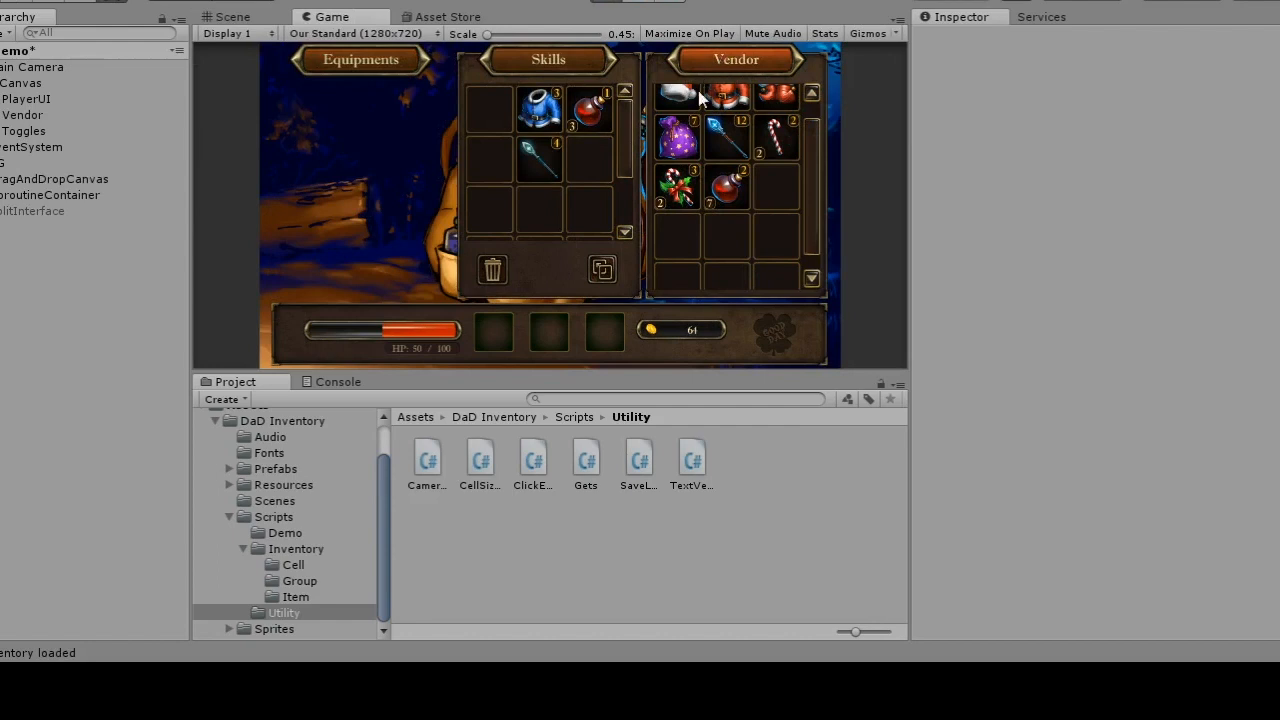
drag(815, 186, 813, 104)
click(380, 62)
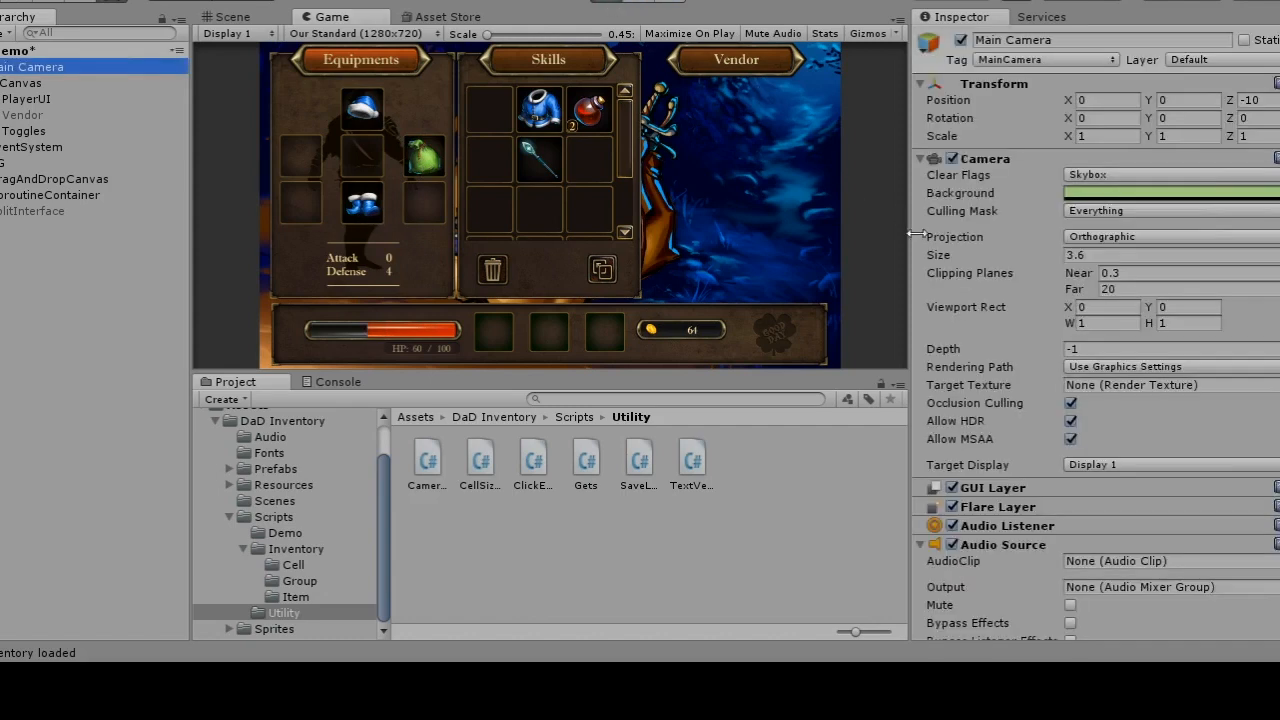
Step: Enable Delete Saved Data in UiCanvas's Save Load script, stopping the demo and running it again
click(16, 82)
scroll(994, 284, down, 2)
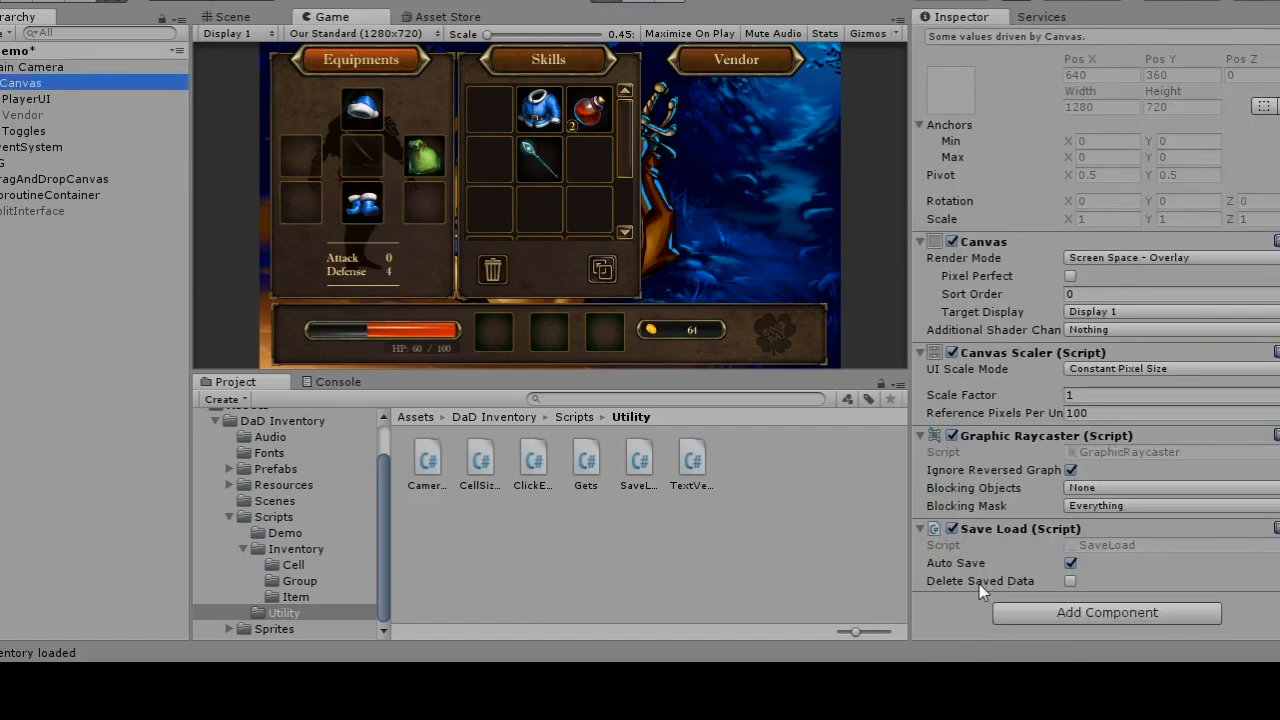
click(1070, 581)
click(610, 6)
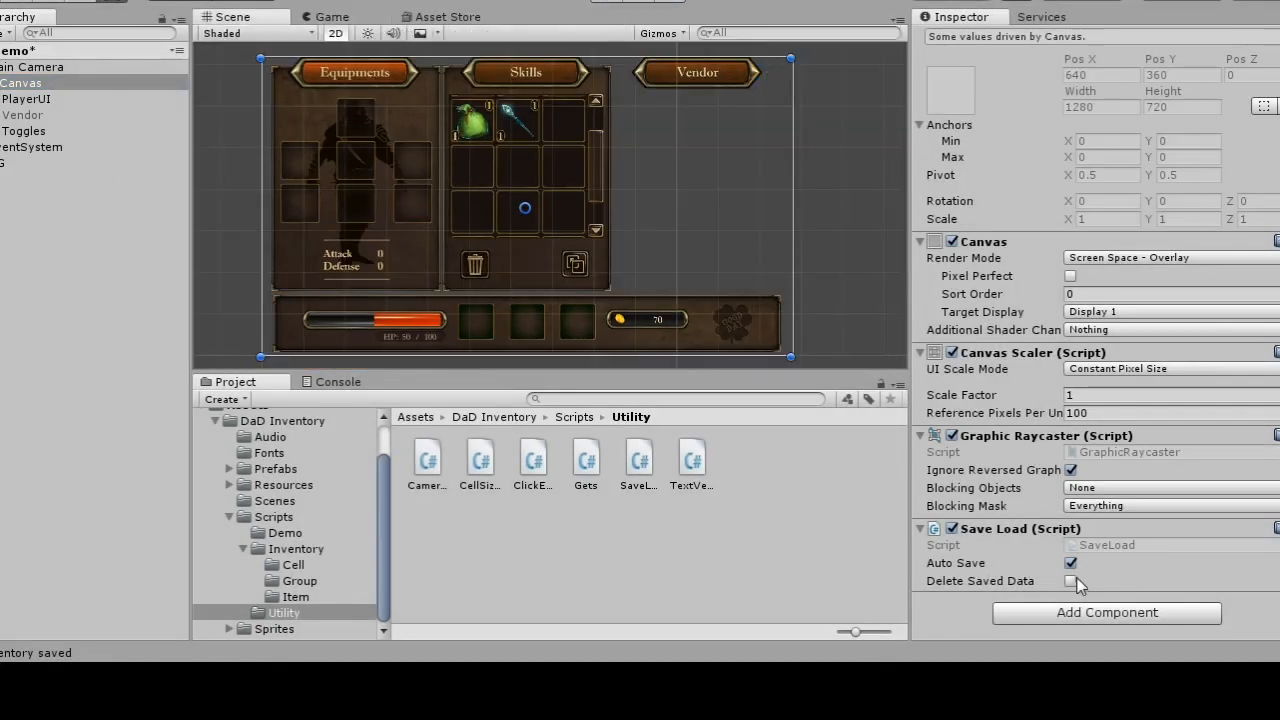
key(ctrl+p)
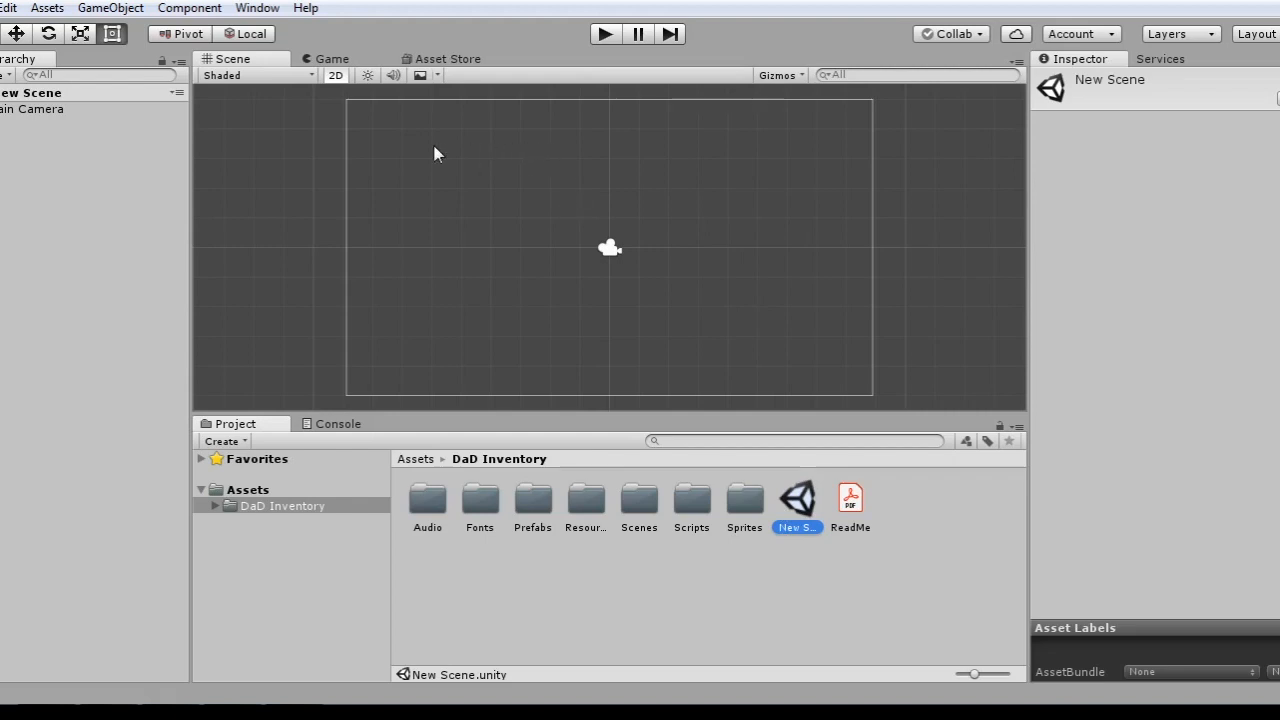
Step: Add the DaDI UI to the new scene and frame UiCanvas in the Scene view
click(257, 8)
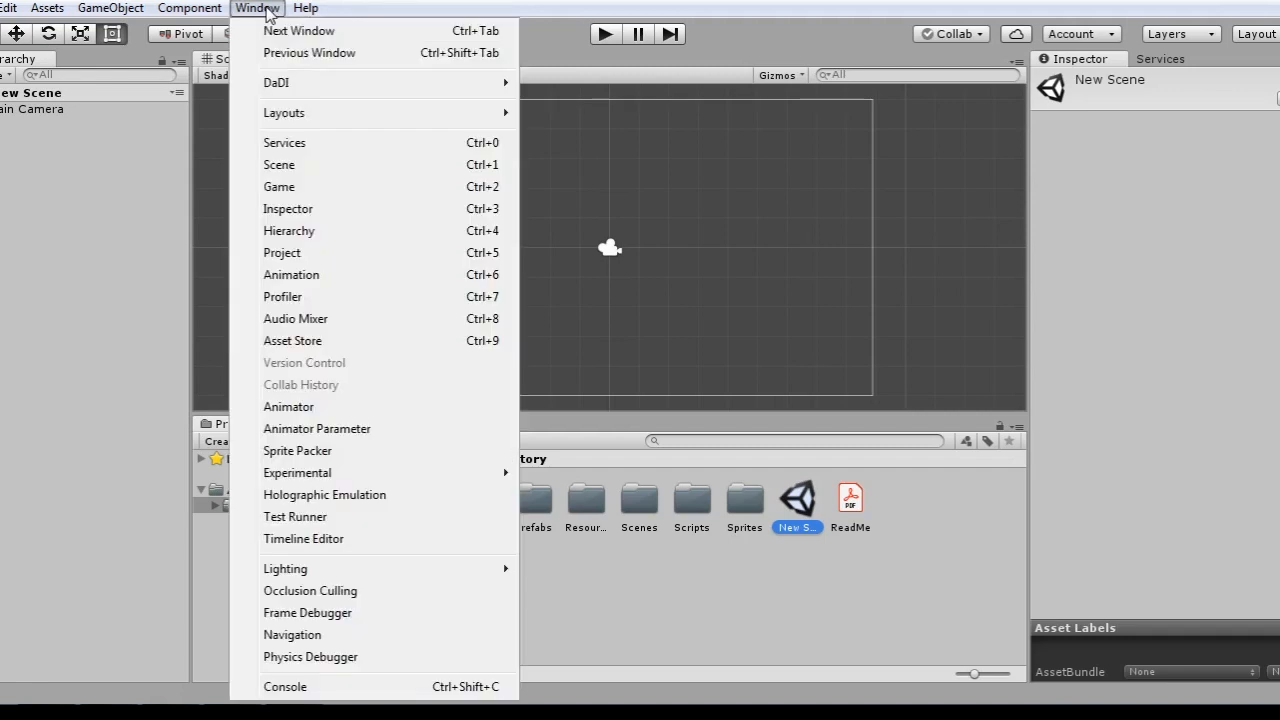
mouse_move(287, 84)
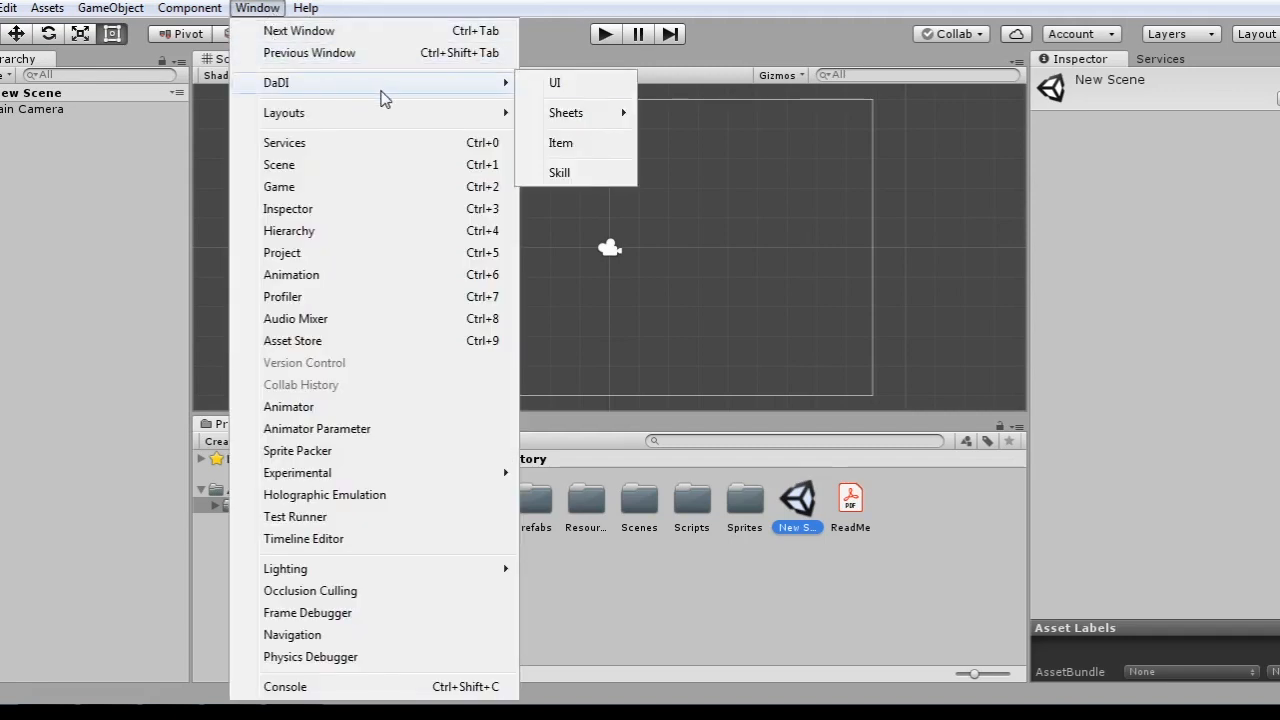
click(564, 84)
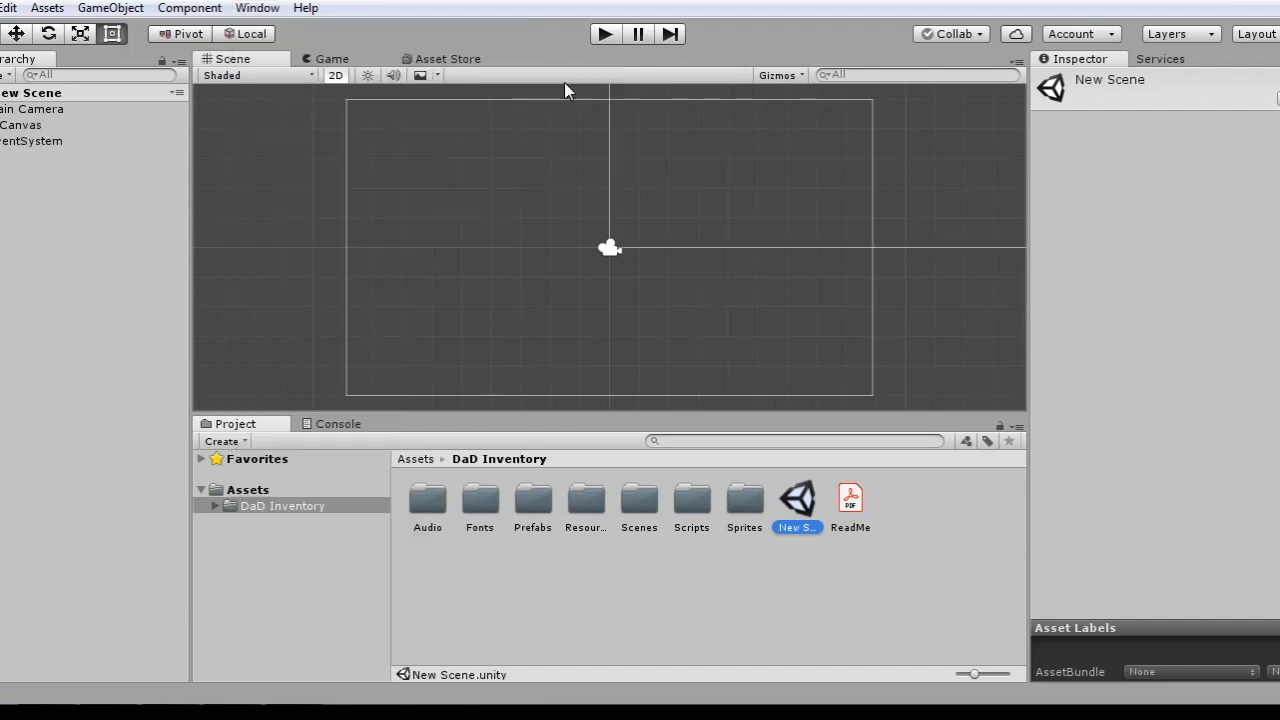
click(35, 127)
double_click(34, 126)
scroll(780, 267, up, 10)
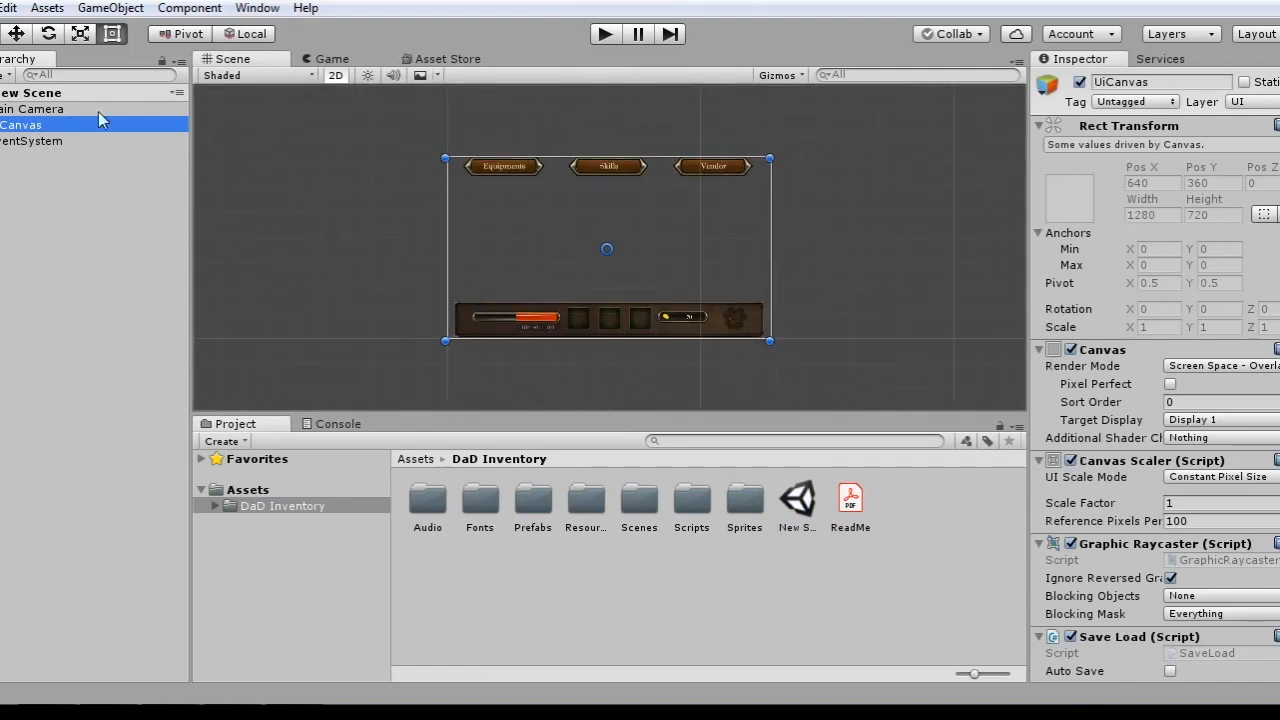
Step: Add a DaDI Vendor sheet to UiCanvas
click(202, 10)
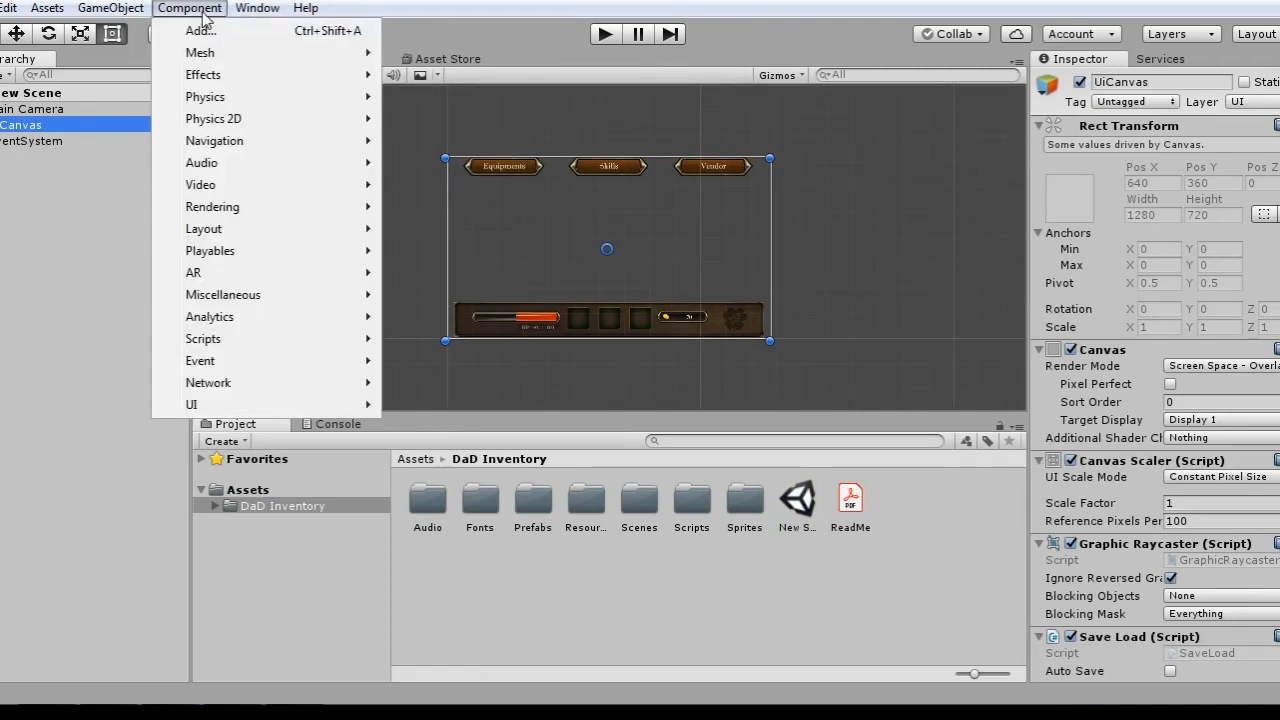
mouse_move(257, 8)
mouse_move(430, 92)
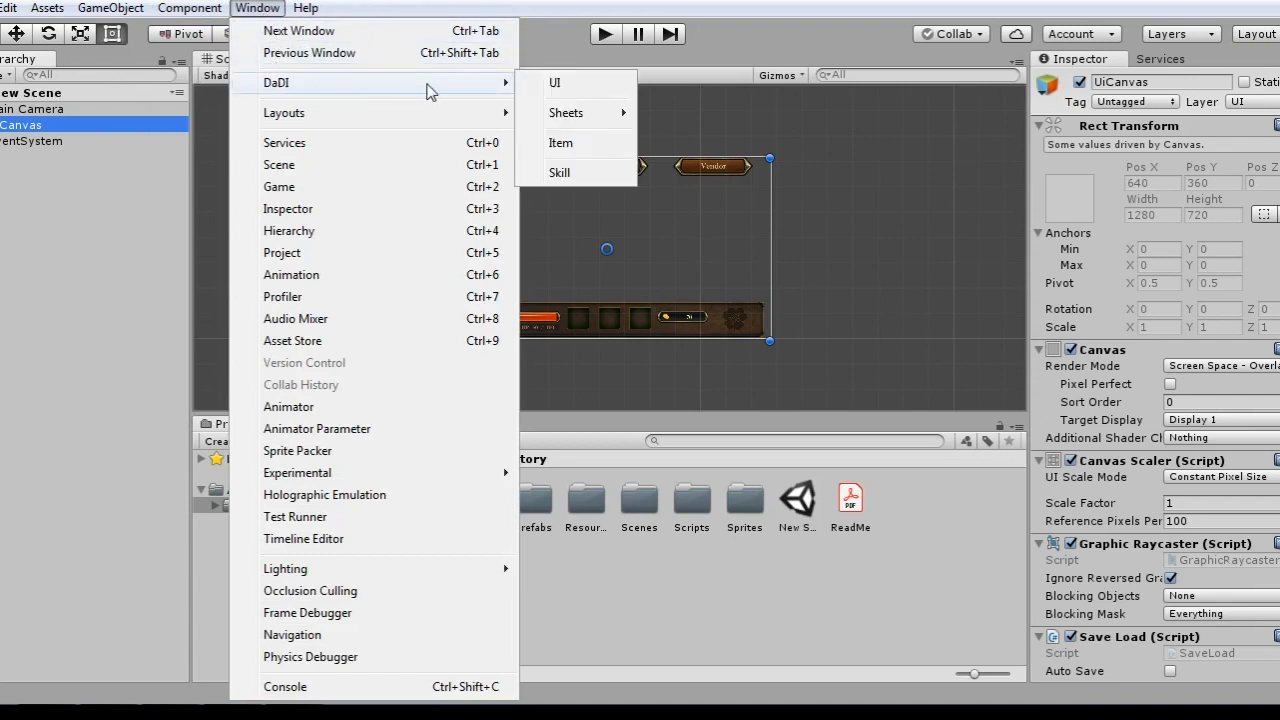
mouse_move(578, 118)
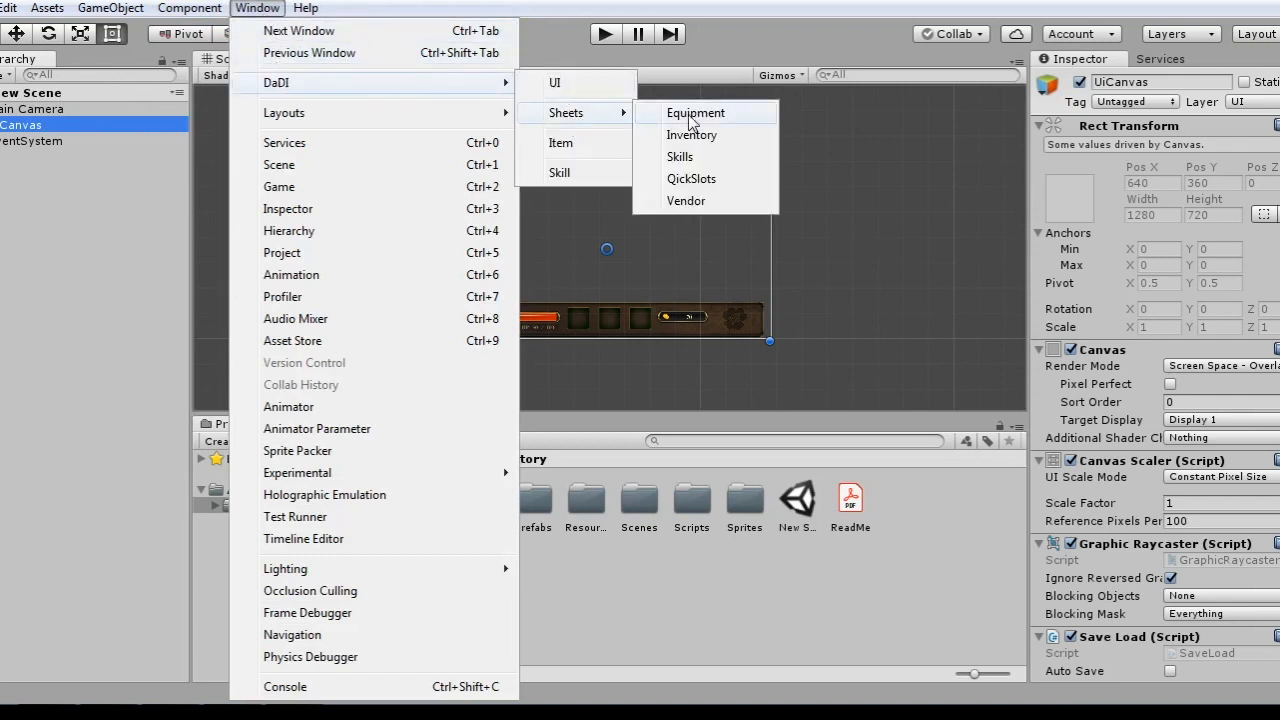
click(686, 203)
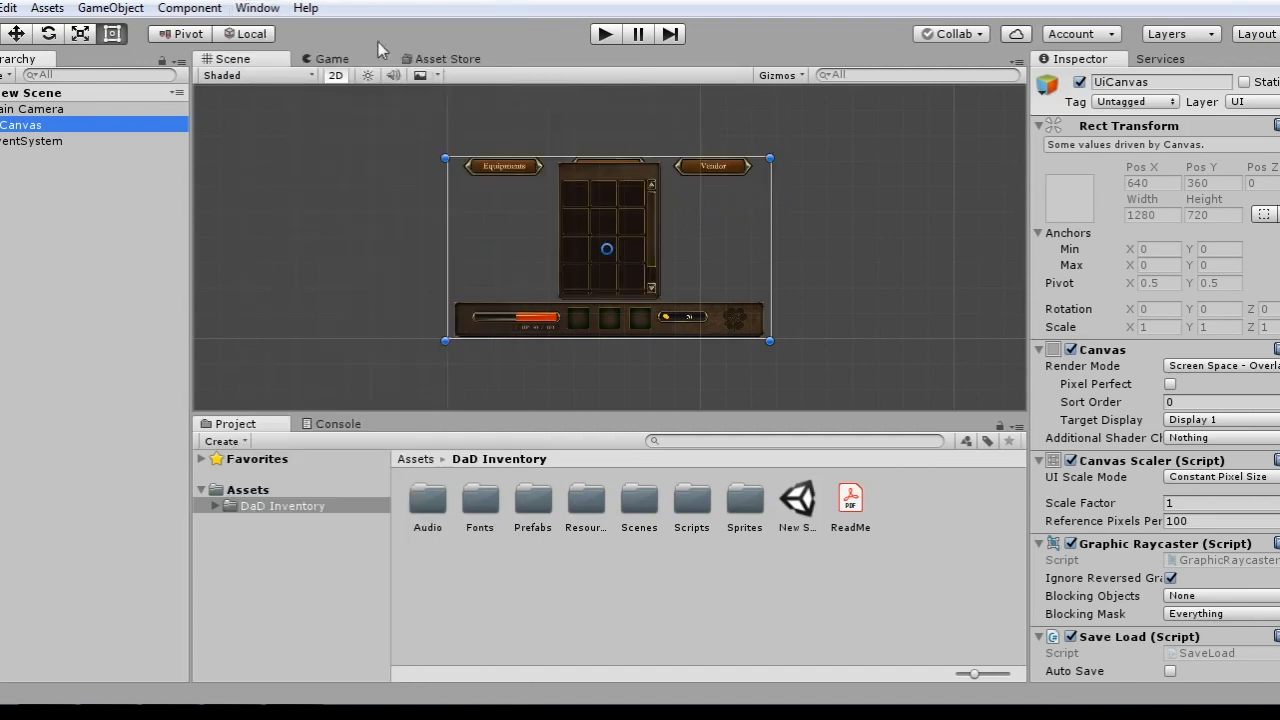
Step: Add a DaDI Inventory sheet and a DaDI Equipment sheet to UiCanvas
click(257, 8)
mouse_move(384, 93)
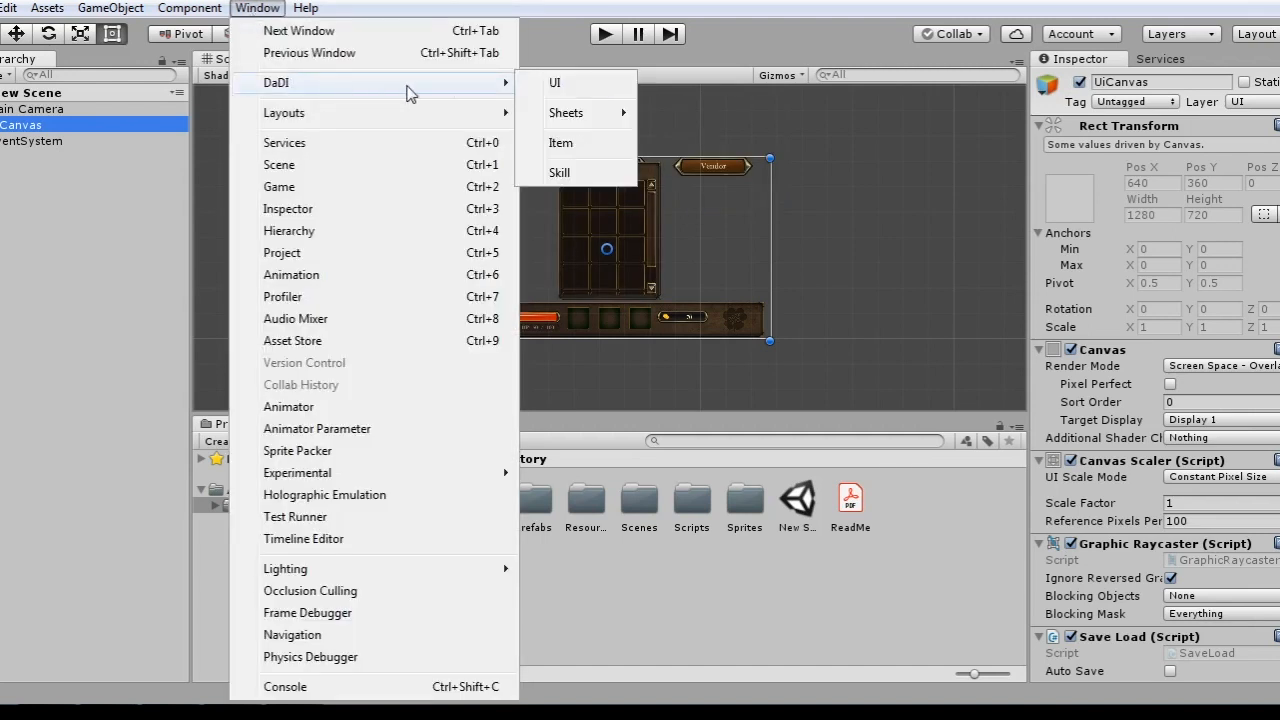
mouse_move(600, 114)
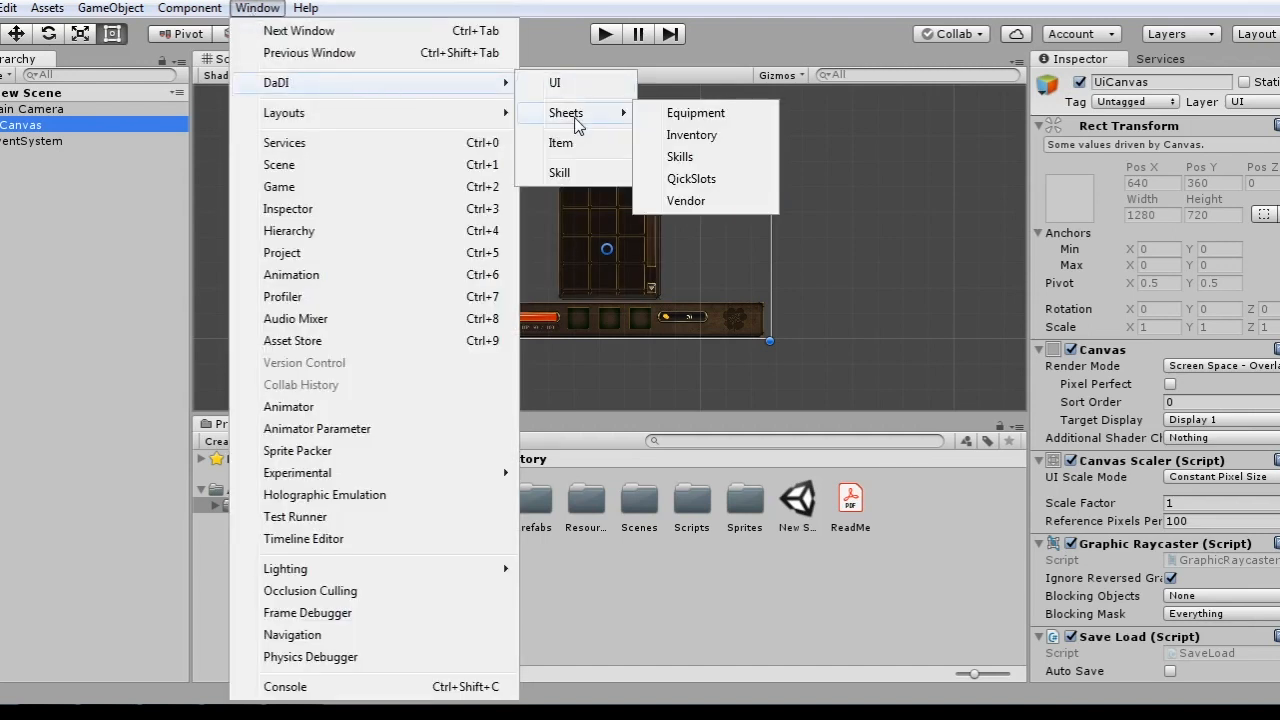
click(695, 135)
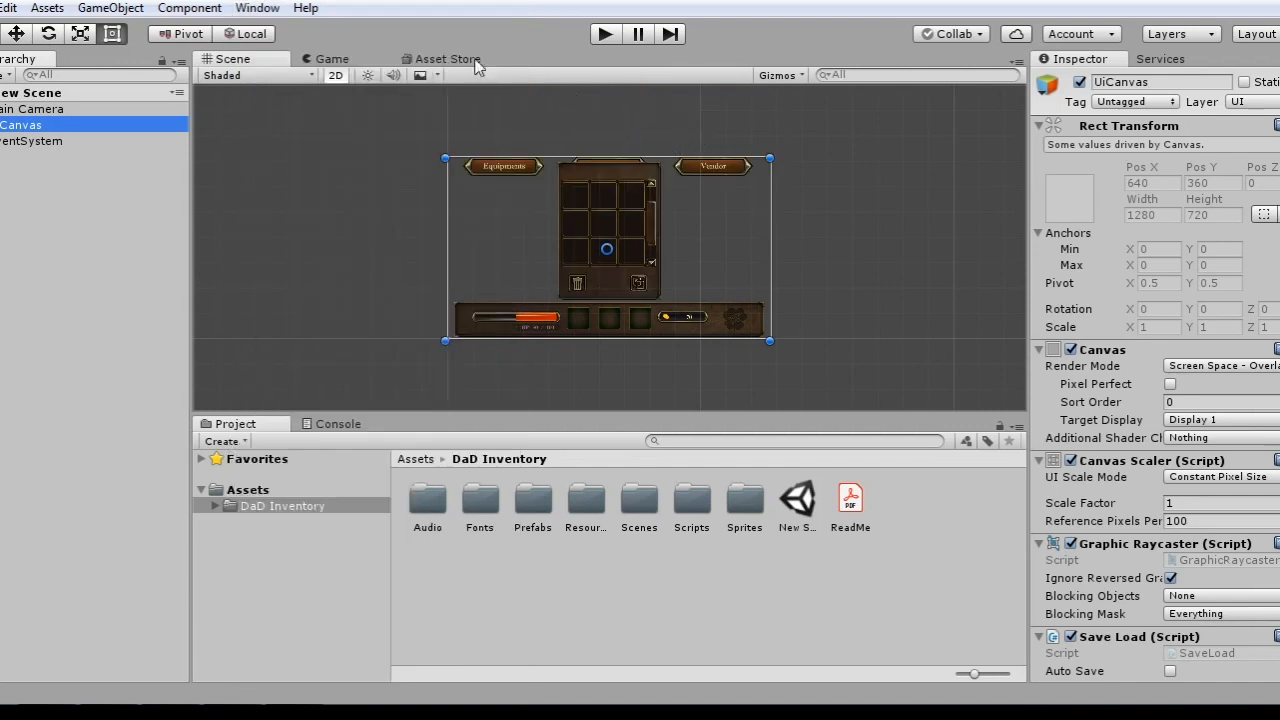
click(262, 10)
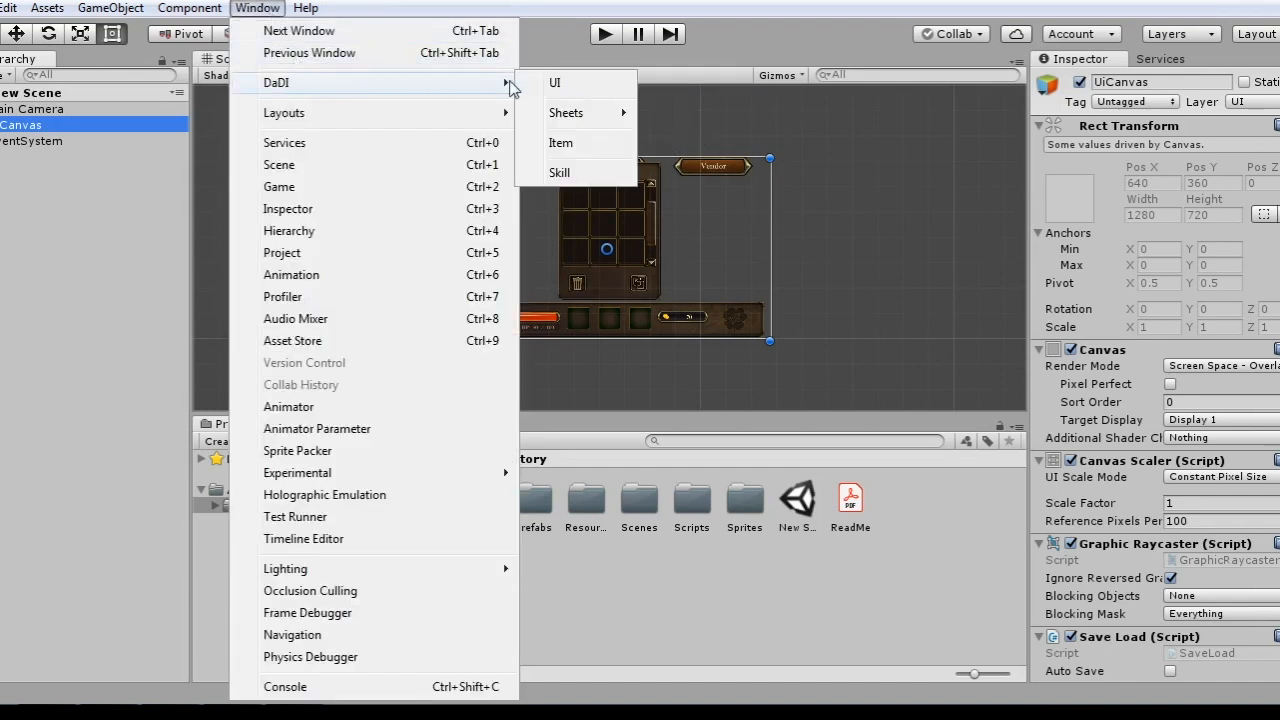
mouse_move(566, 118)
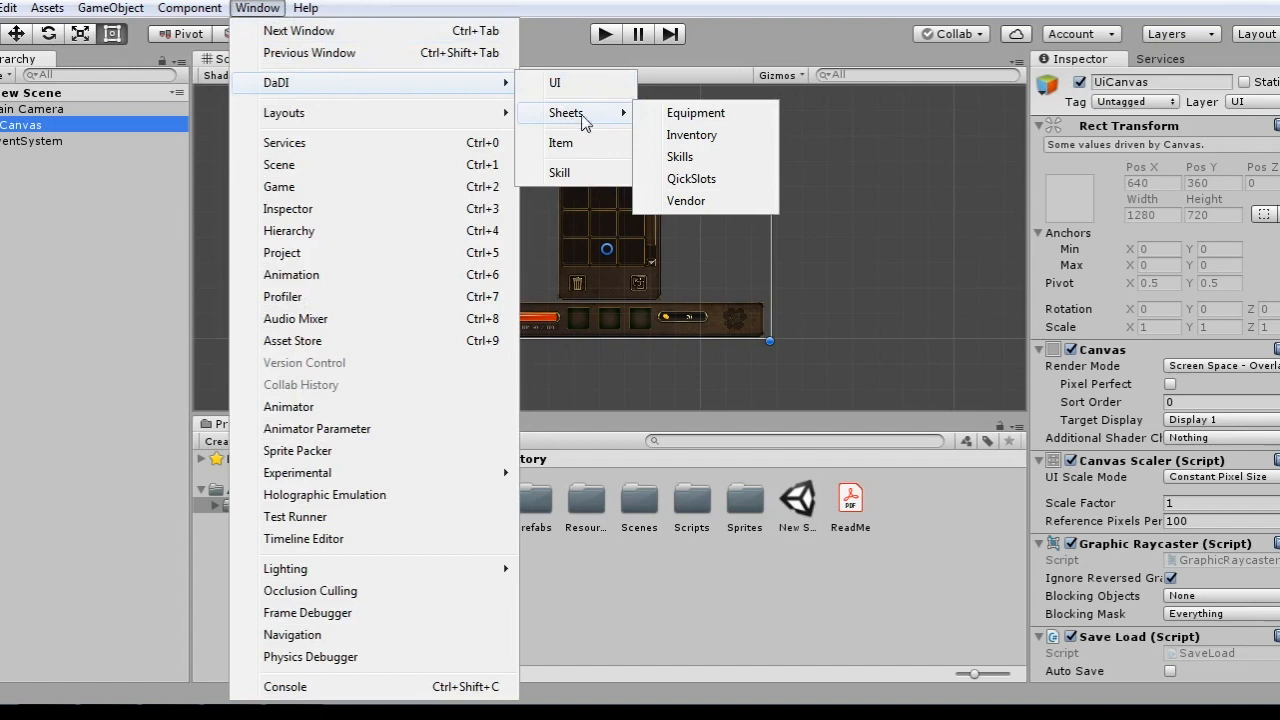
click(681, 116)
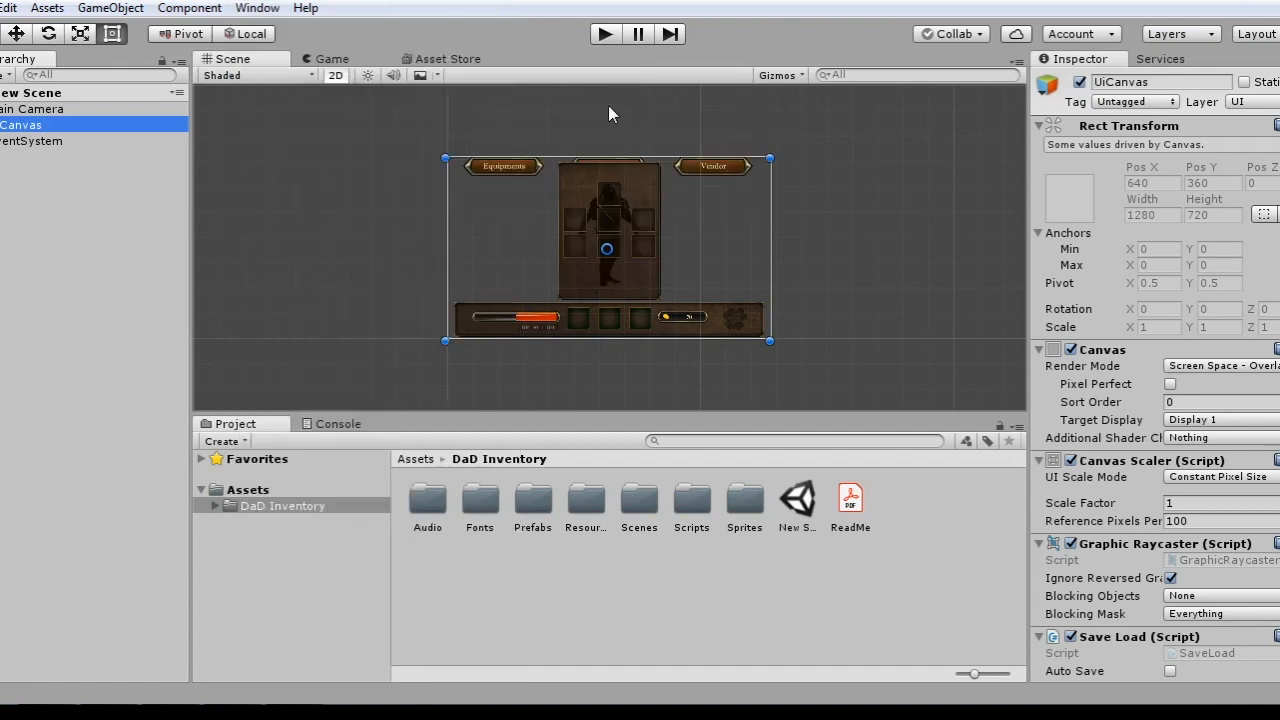
Step: Add a DaDI Item to HelmetCell in the CellsGroup of the Equipments sheet
click(258, 9)
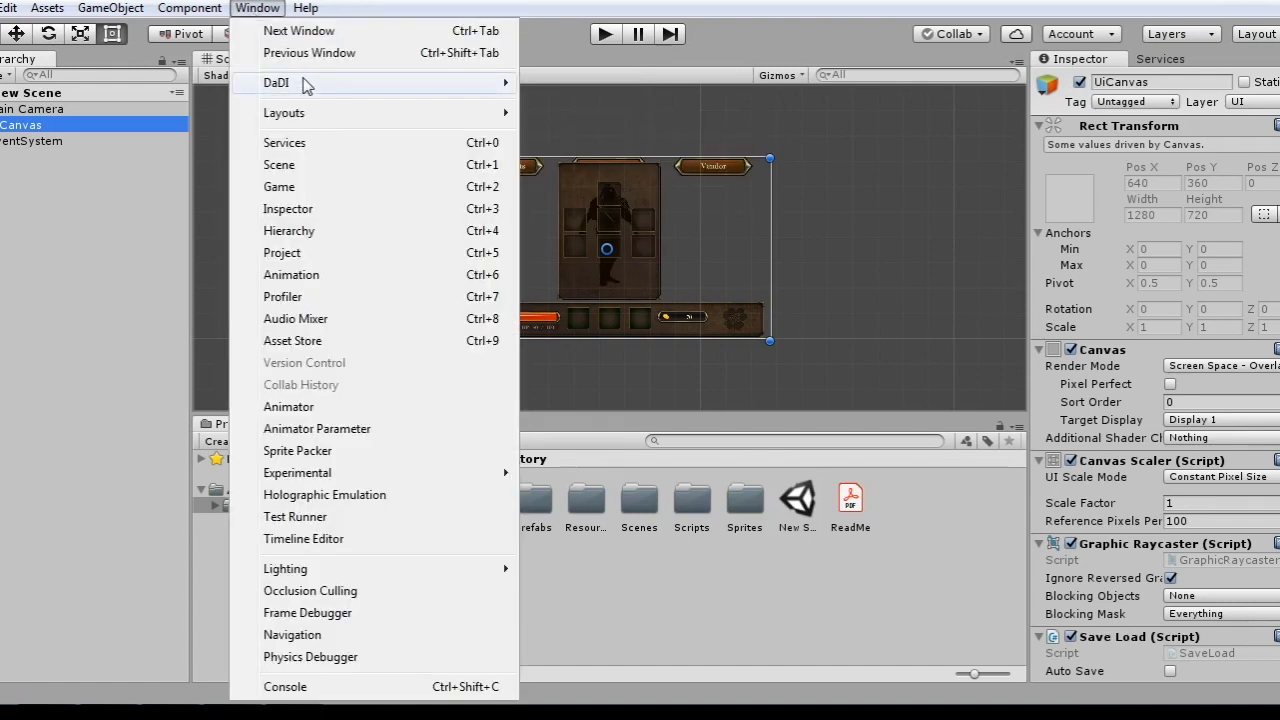
mouse_move(313, 82)
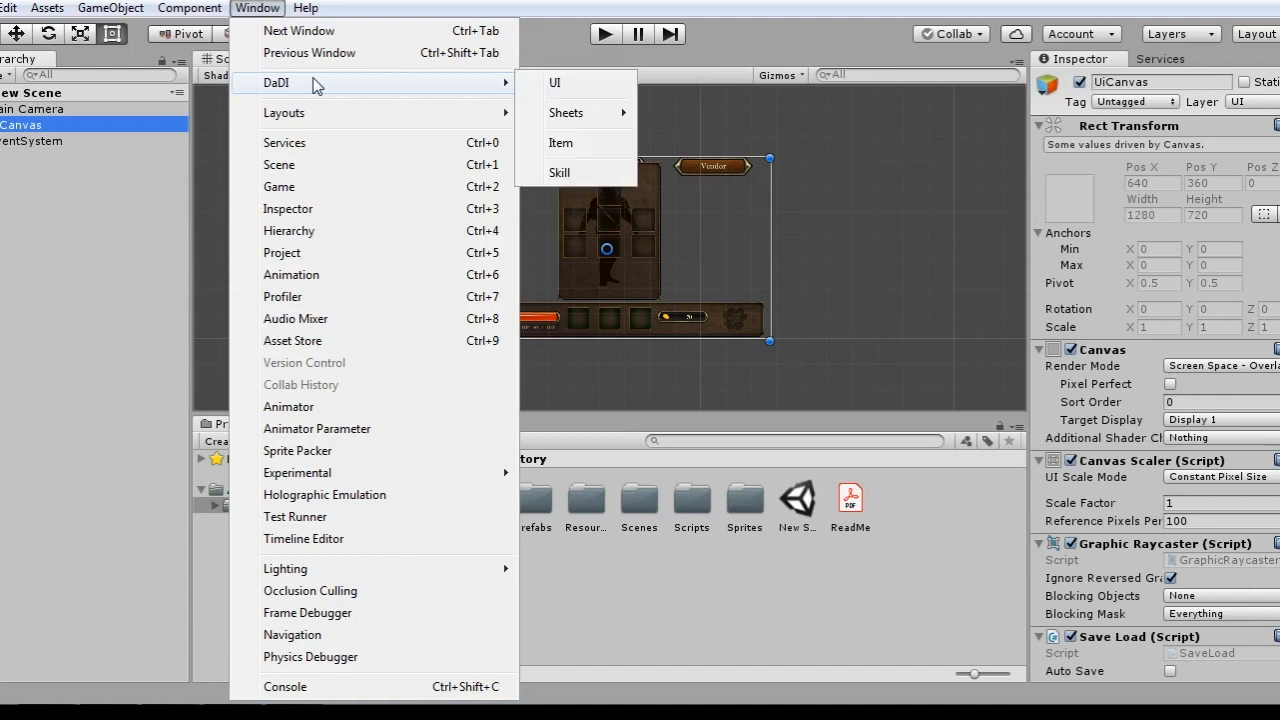
click(561, 144)
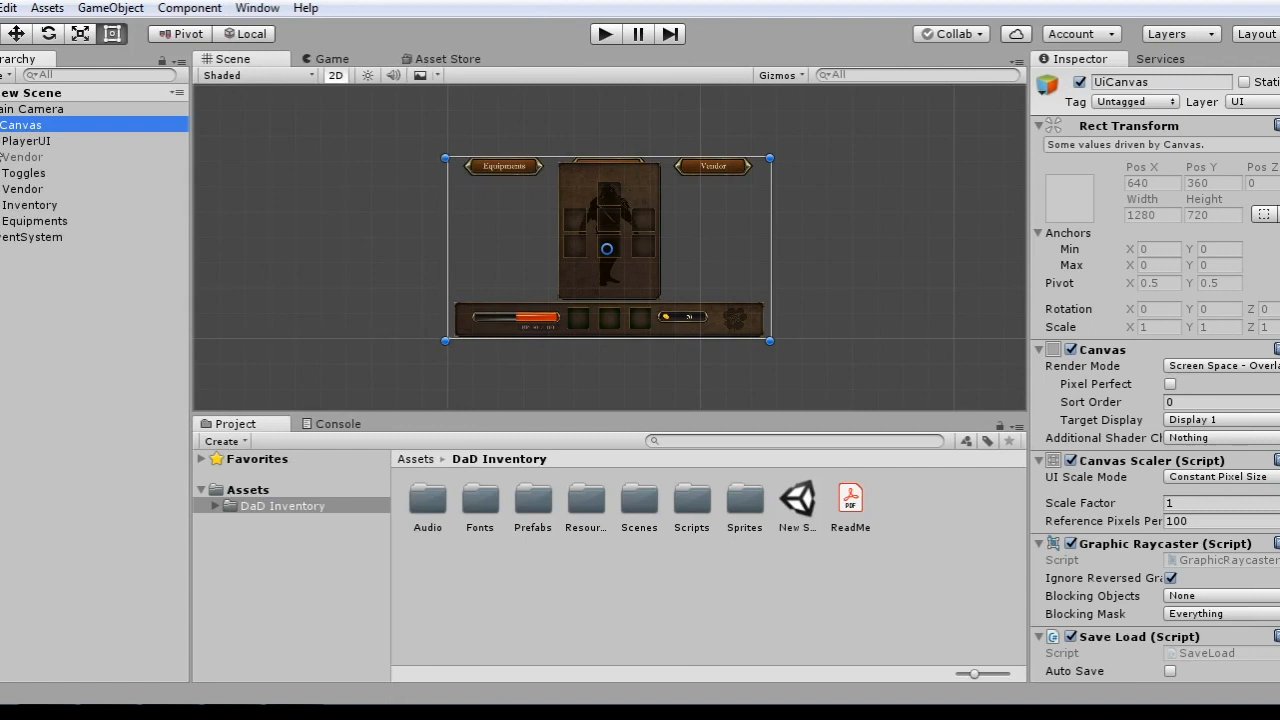
click(0, 221)
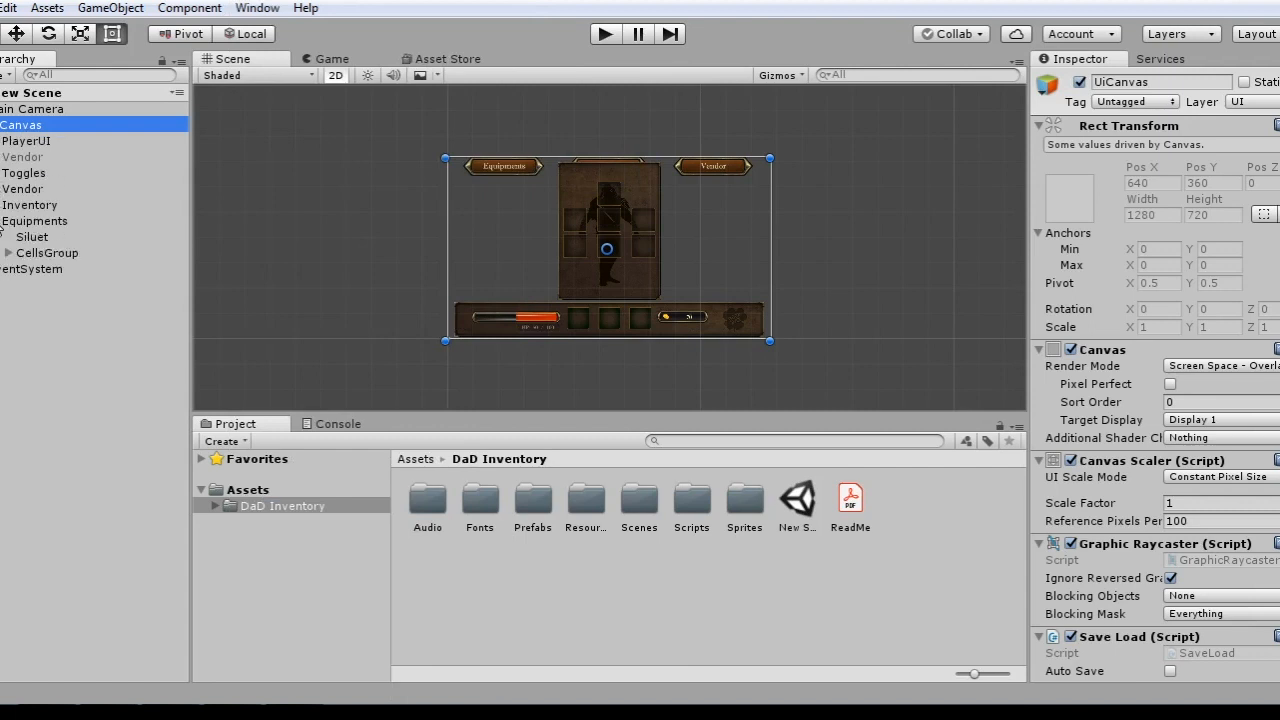
click(8, 253)
click(64, 270)
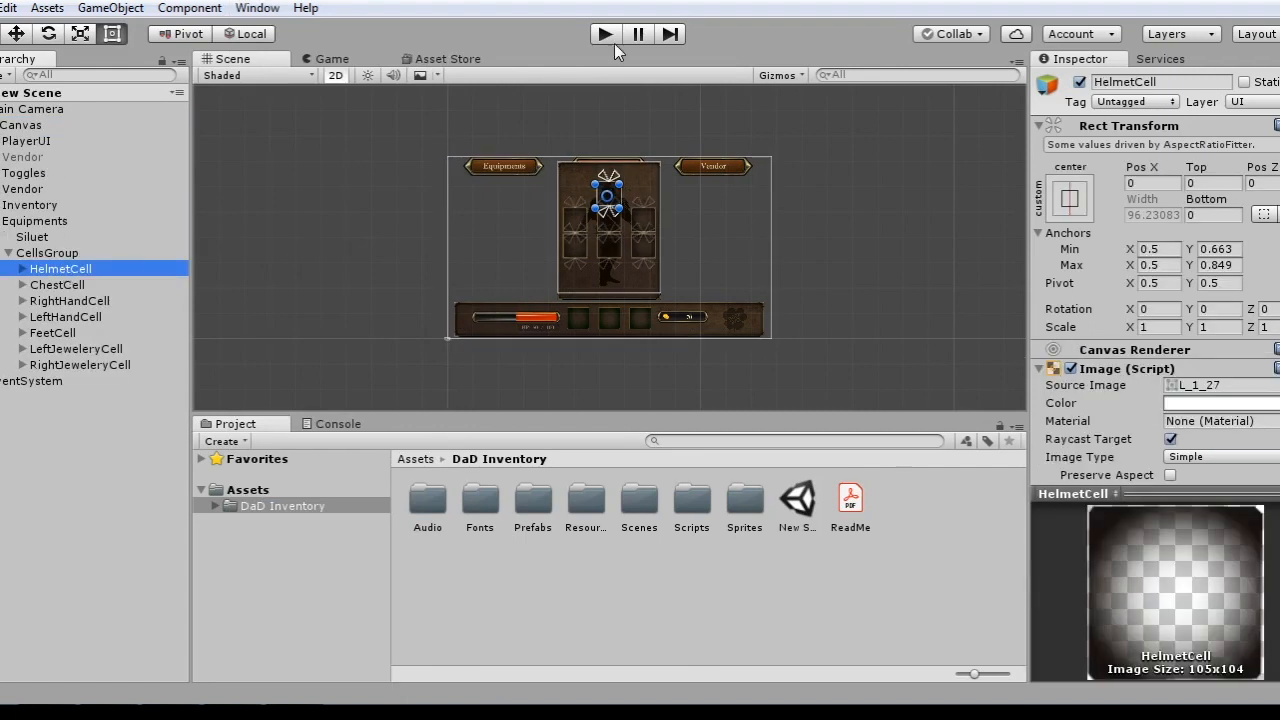
click(257, 7)
click(560, 140)
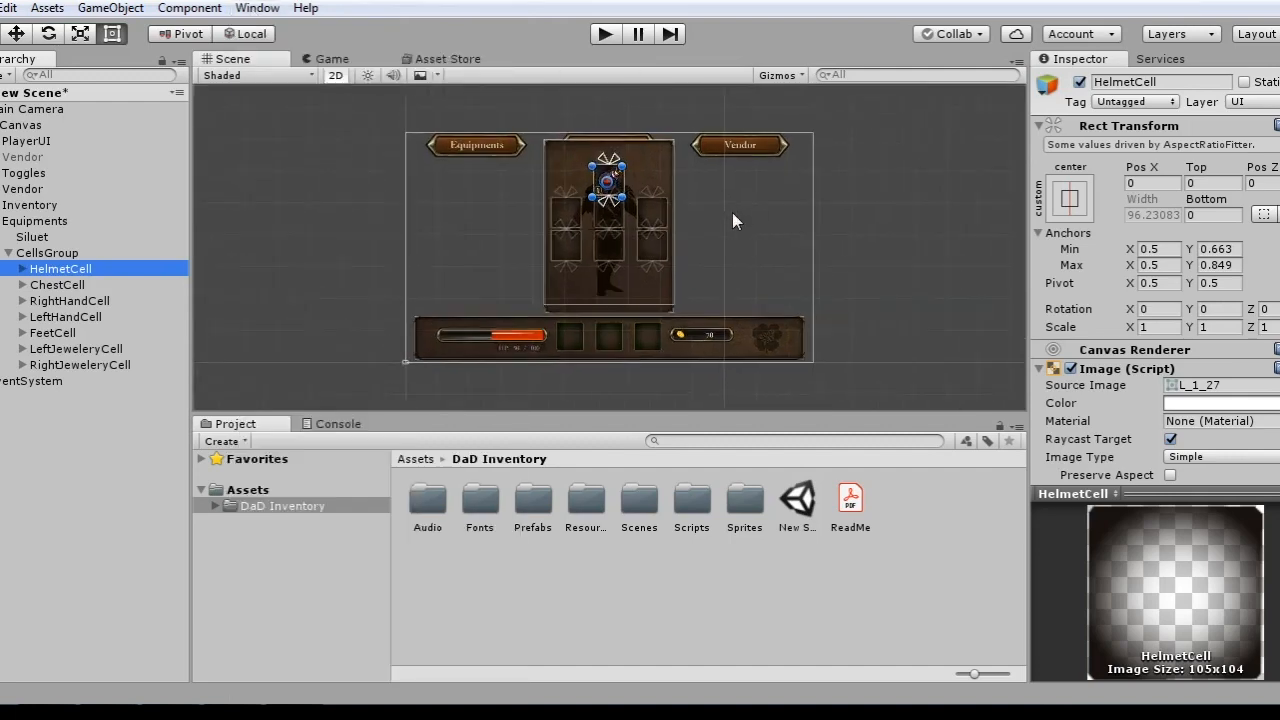
Step: Examine the Item under HelmetCell with its image and scripts, and look at the DaDI Skill option
scroll(730, 209, up, 8)
click(21, 269)
click(49, 286)
scroll(1248, 299, down, 4)
scroll(1248, 305, down, 8)
scroll(1121, 328, up, 7)
scroll(1116, 333, up, 5)
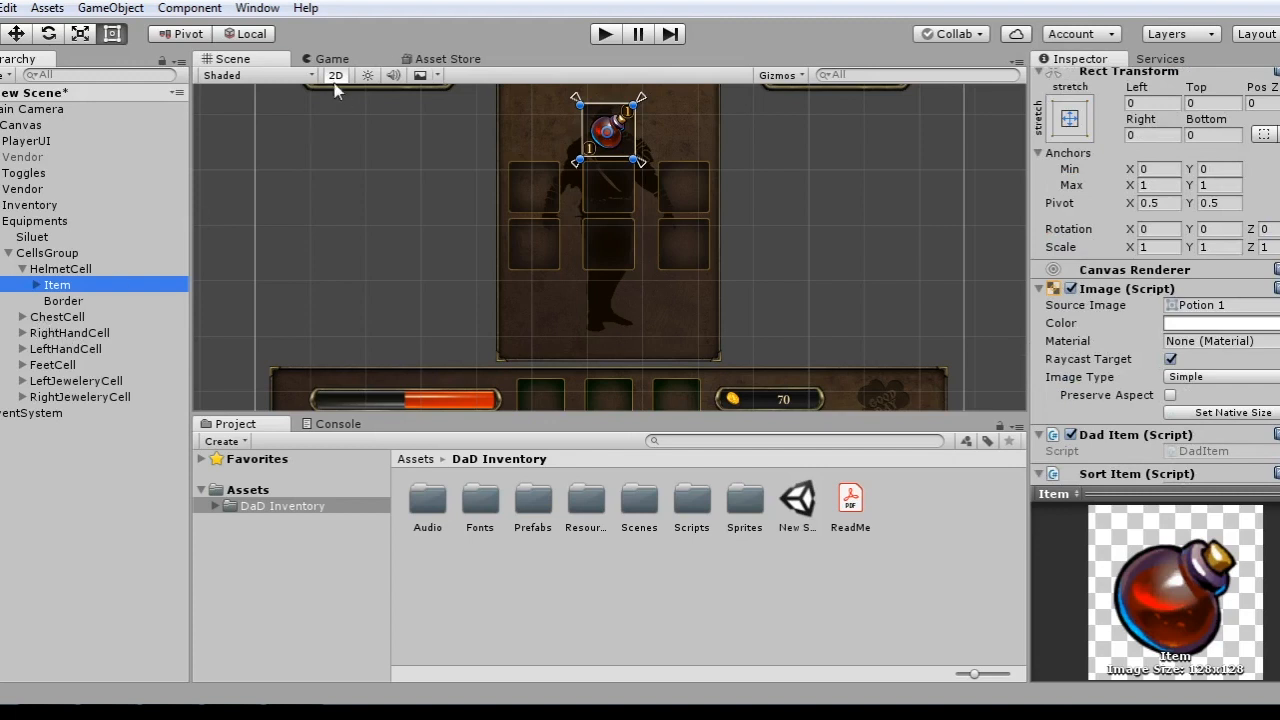
click(257, 9)
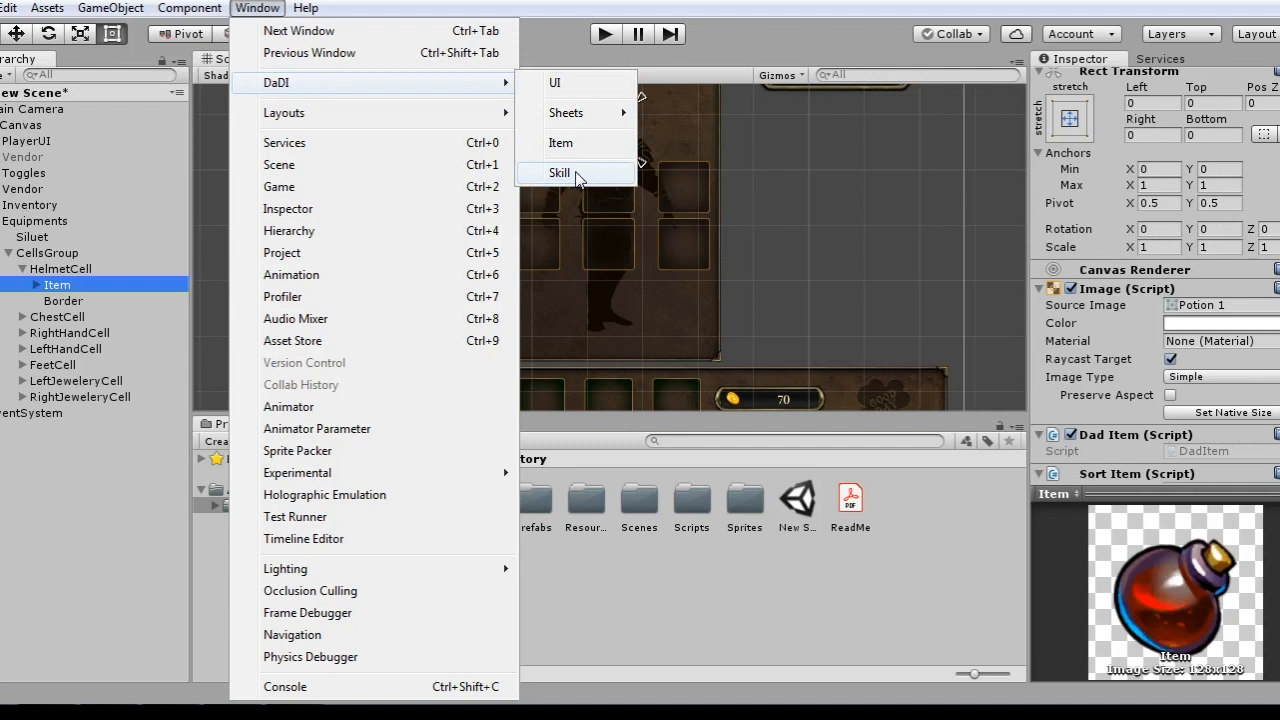
click(655, 3)
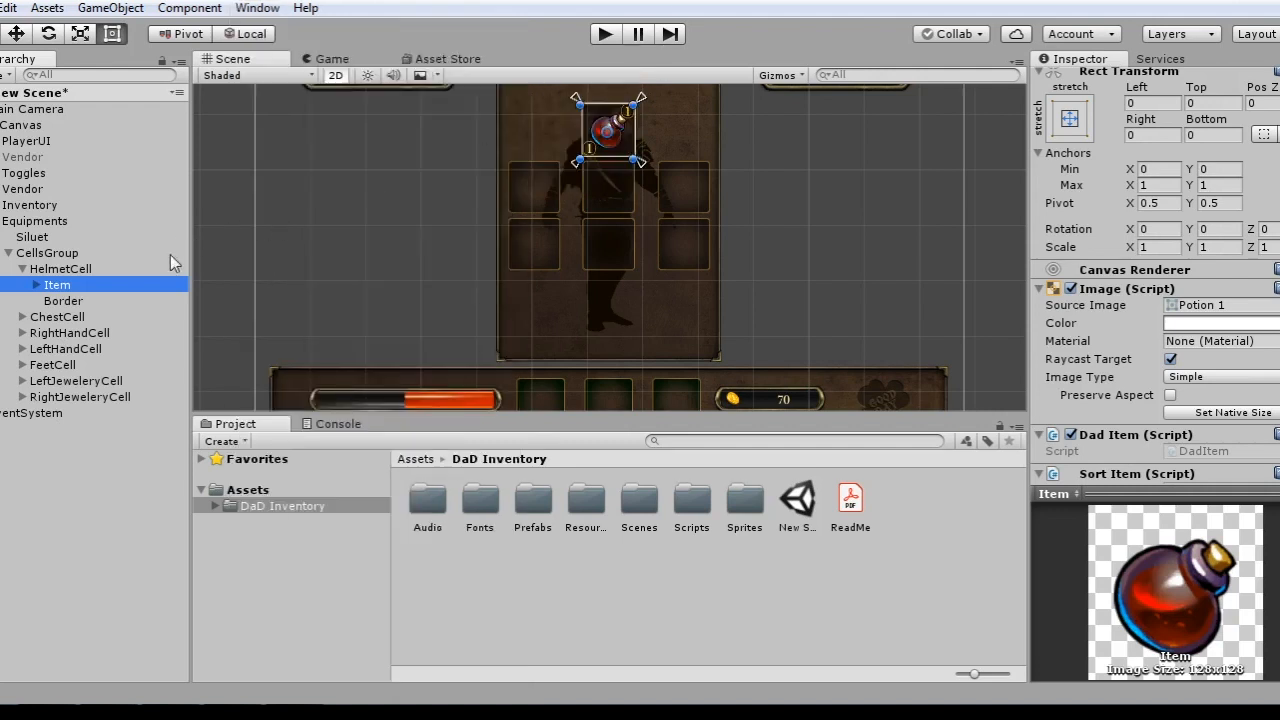
Step: Delete the added Vendor, Inventory and Equipments sheets from UiCanvas
click(2, 224)
click(30, 237)
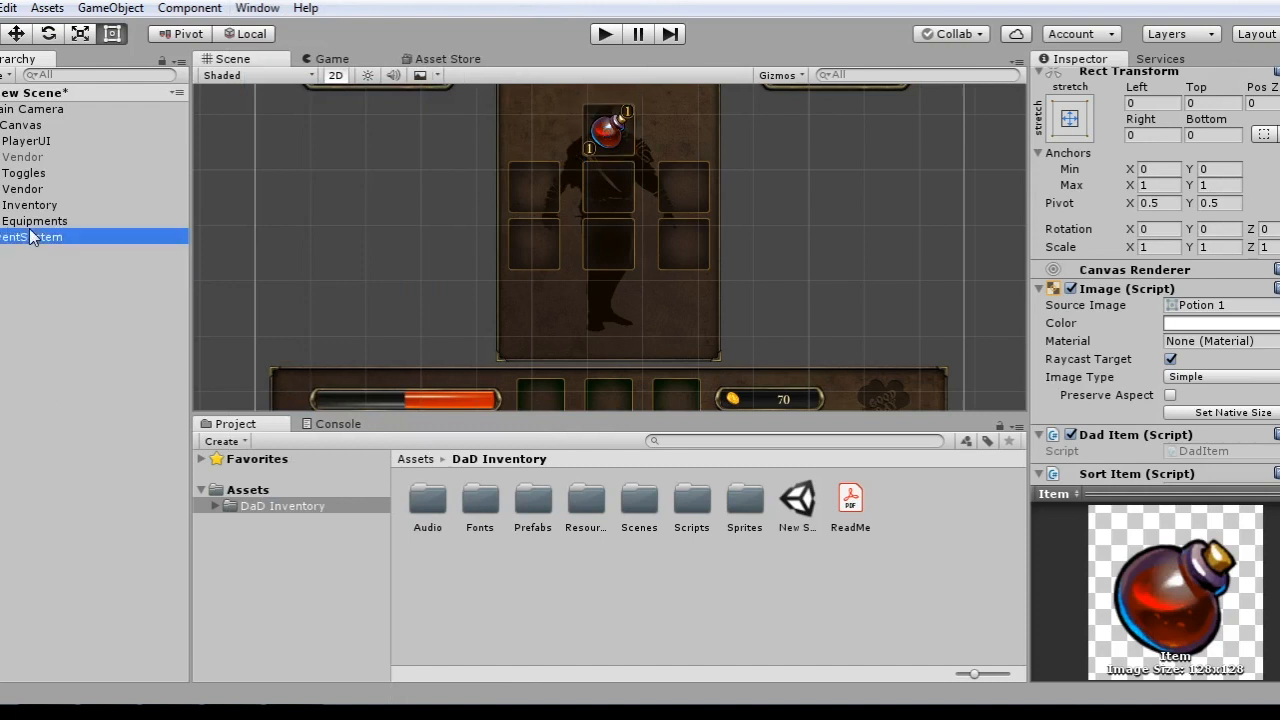
click(30, 222)
ctrl+click(29, 206)
ctrl+click(28, 190)
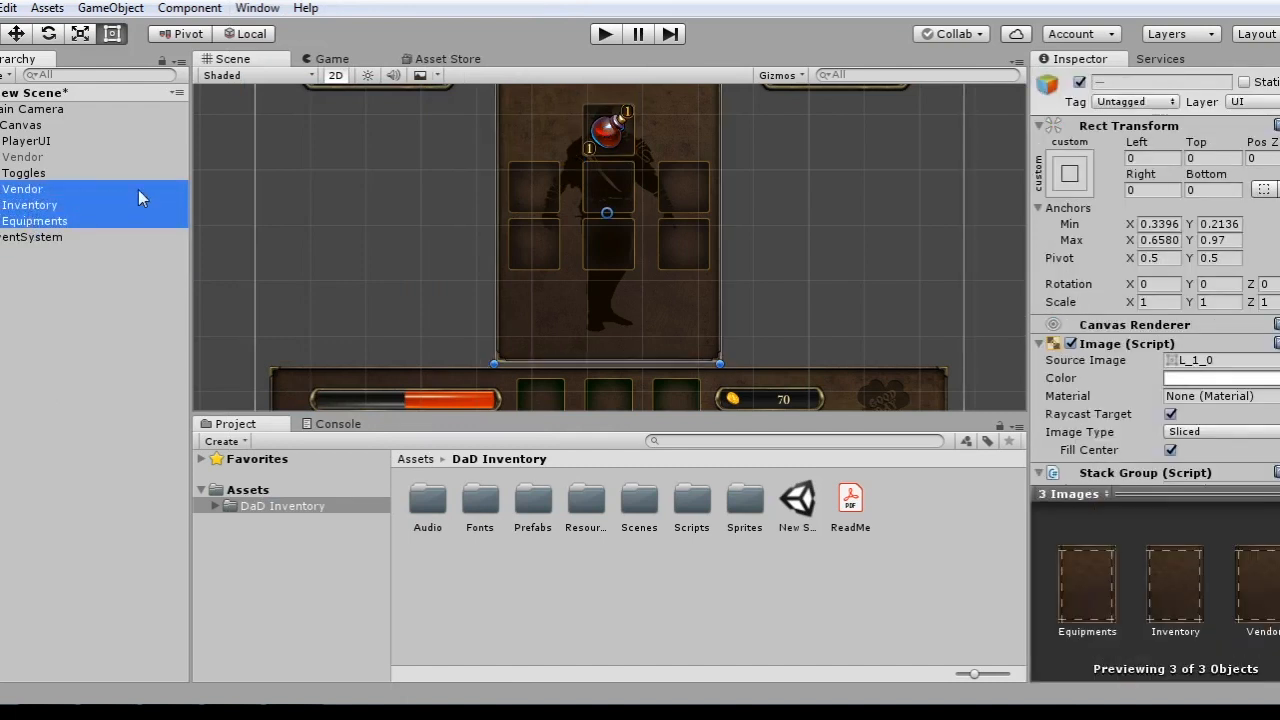
key(Delete)
scroll(532, 188, down, 5)
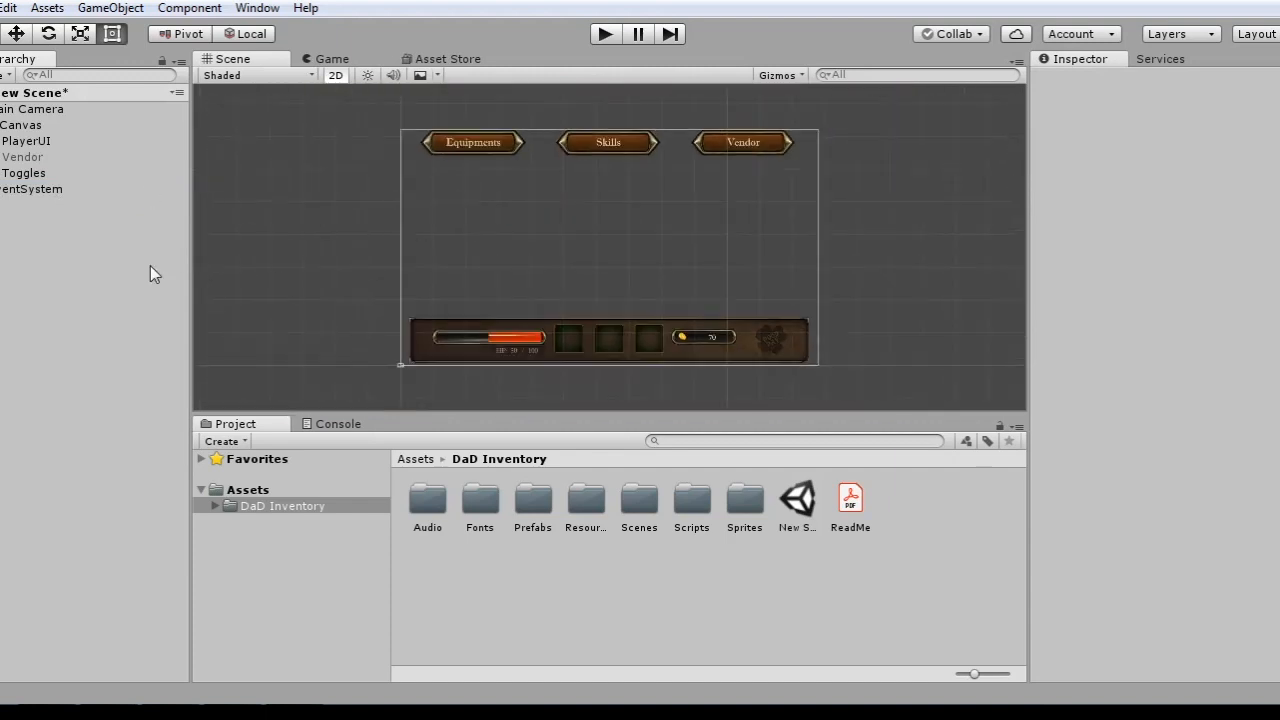
Step: Run the scene with the Console shown, try the Equipments, Vendor and Skills toggles, and stop it
click(352, 424)
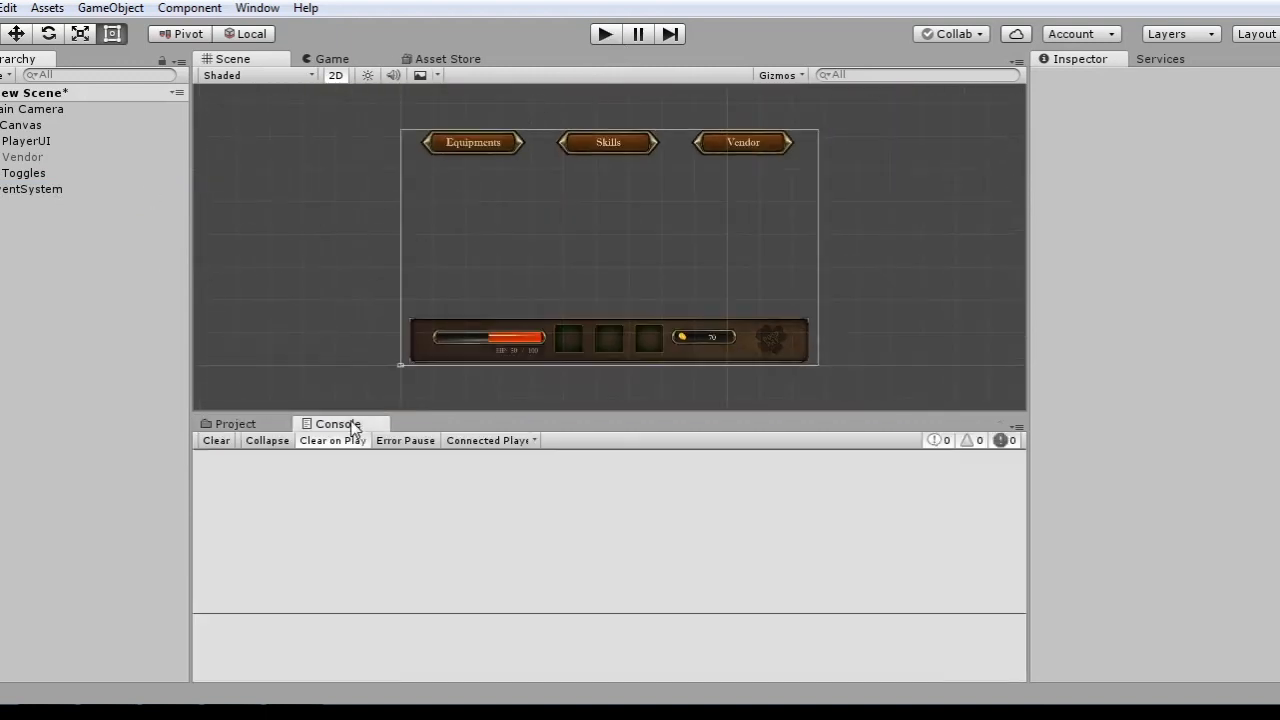
click(595, 36)
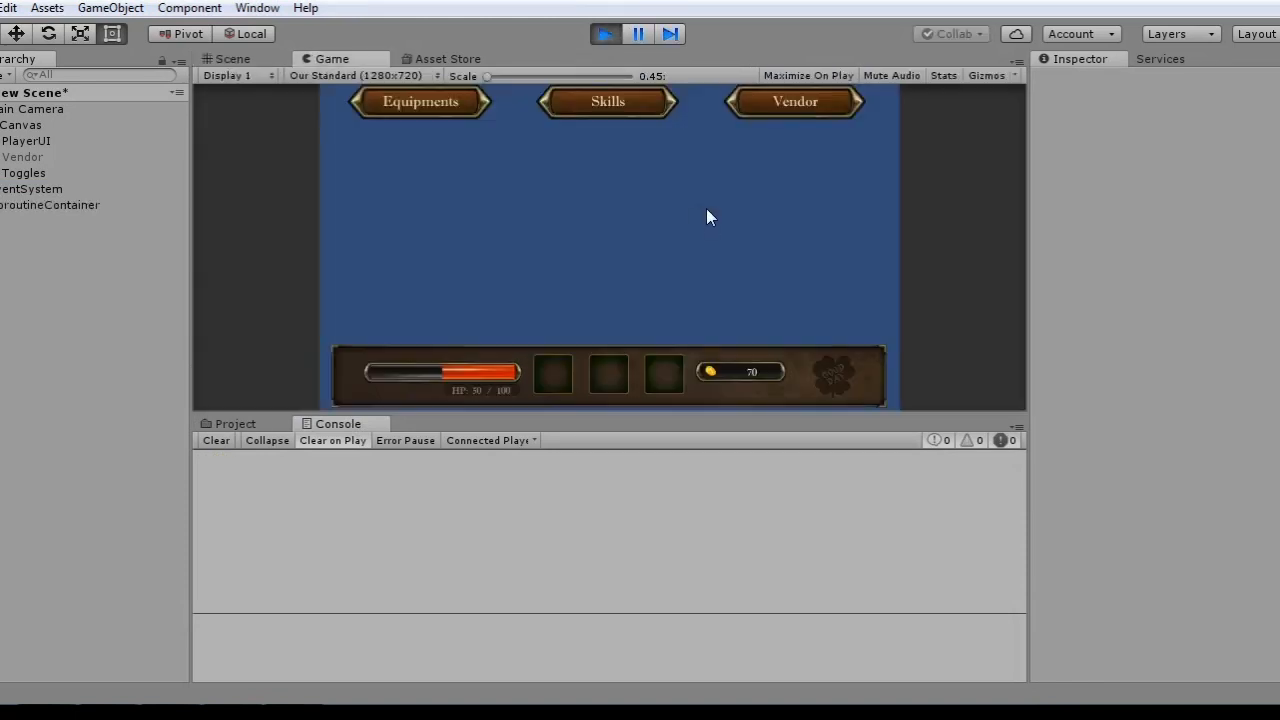
click(385, 106)
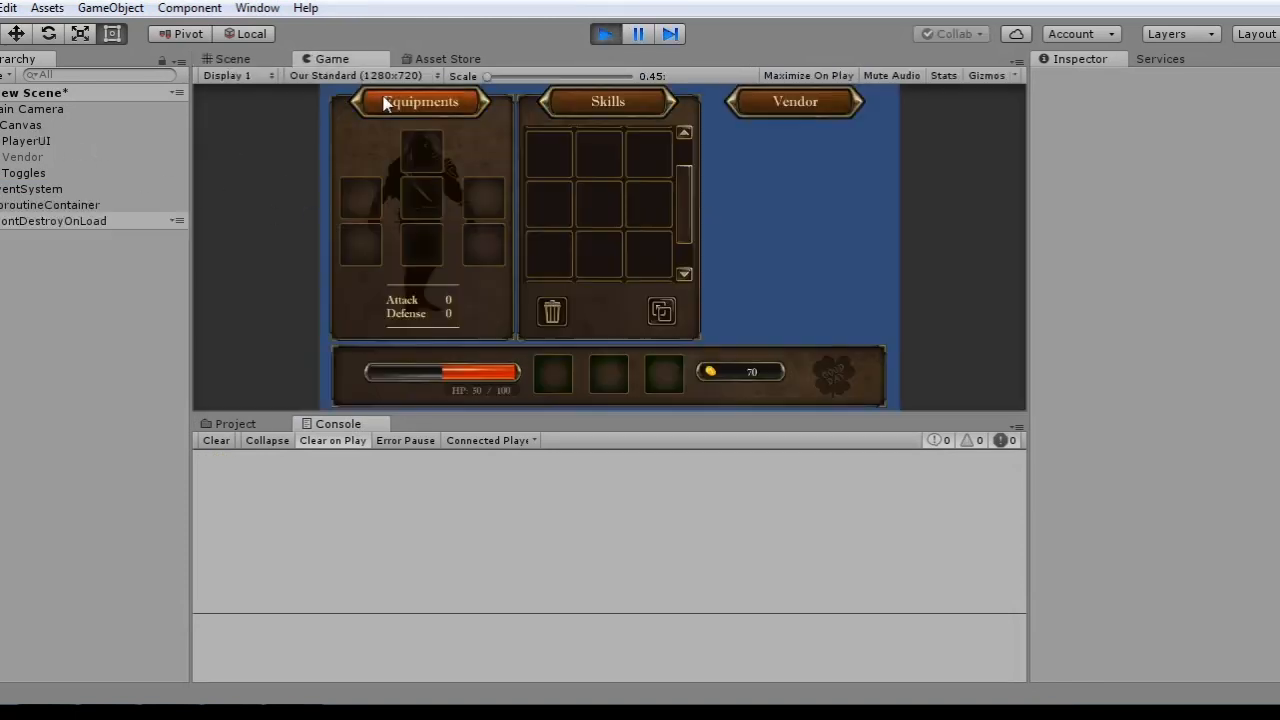
click(803, 106)
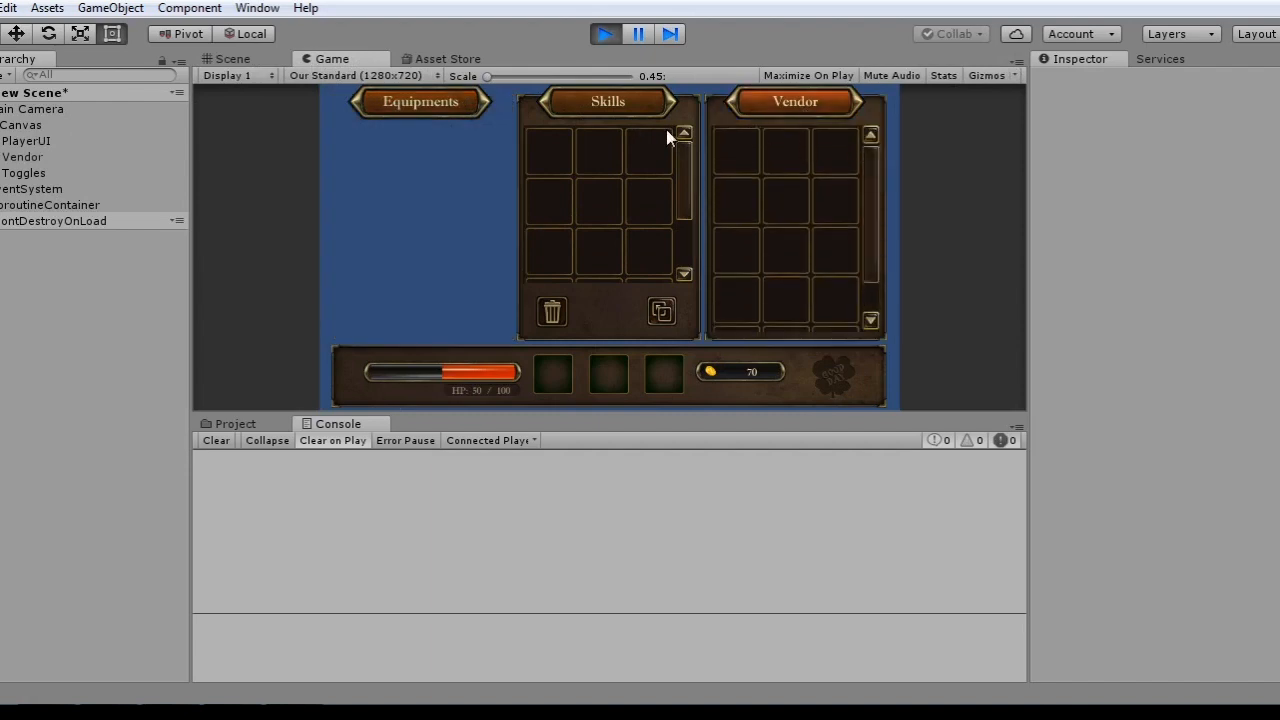
click(602, 105)
click(436, 108)
click(416, 108)
click(420, 109)
click(424, 110)
click(604, 34)
Step: Place the Boots 1 prefab in Cell (0) and the Chest 2 prefab in Cell (4) of PlayerUI's Inventory
click(274, 422)
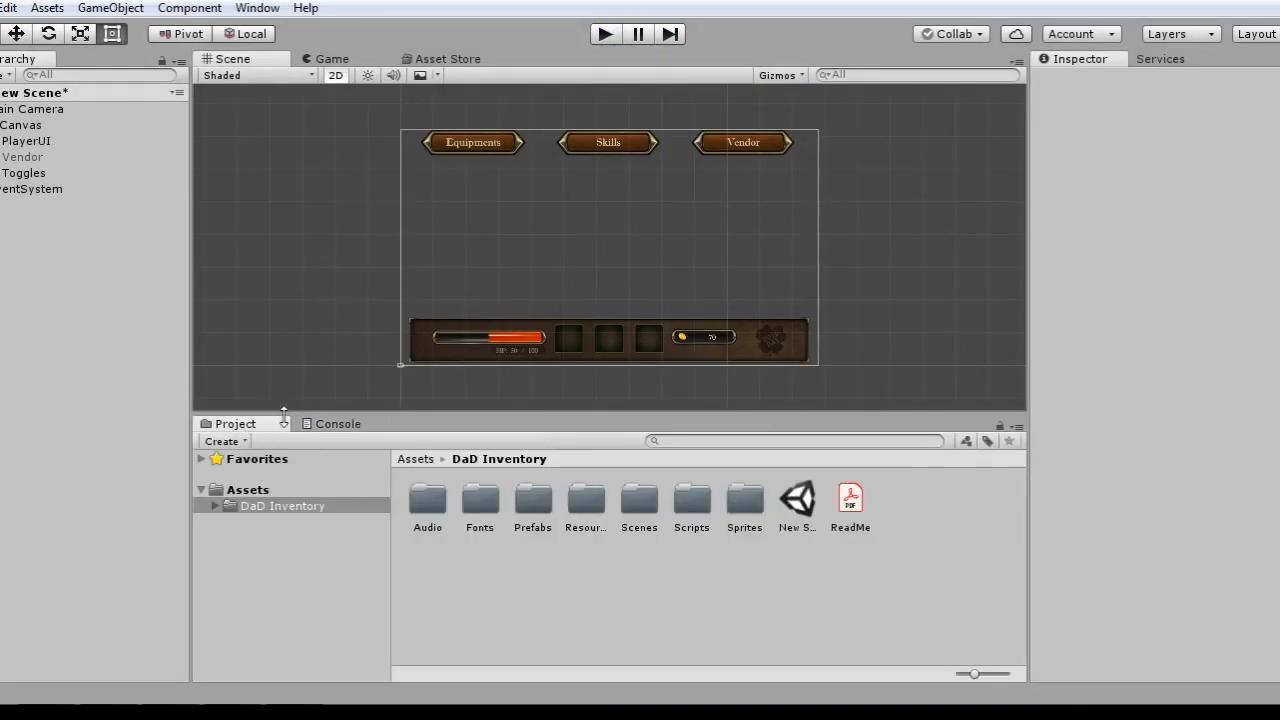
click(257, 8)
mouse_move(417, 91)
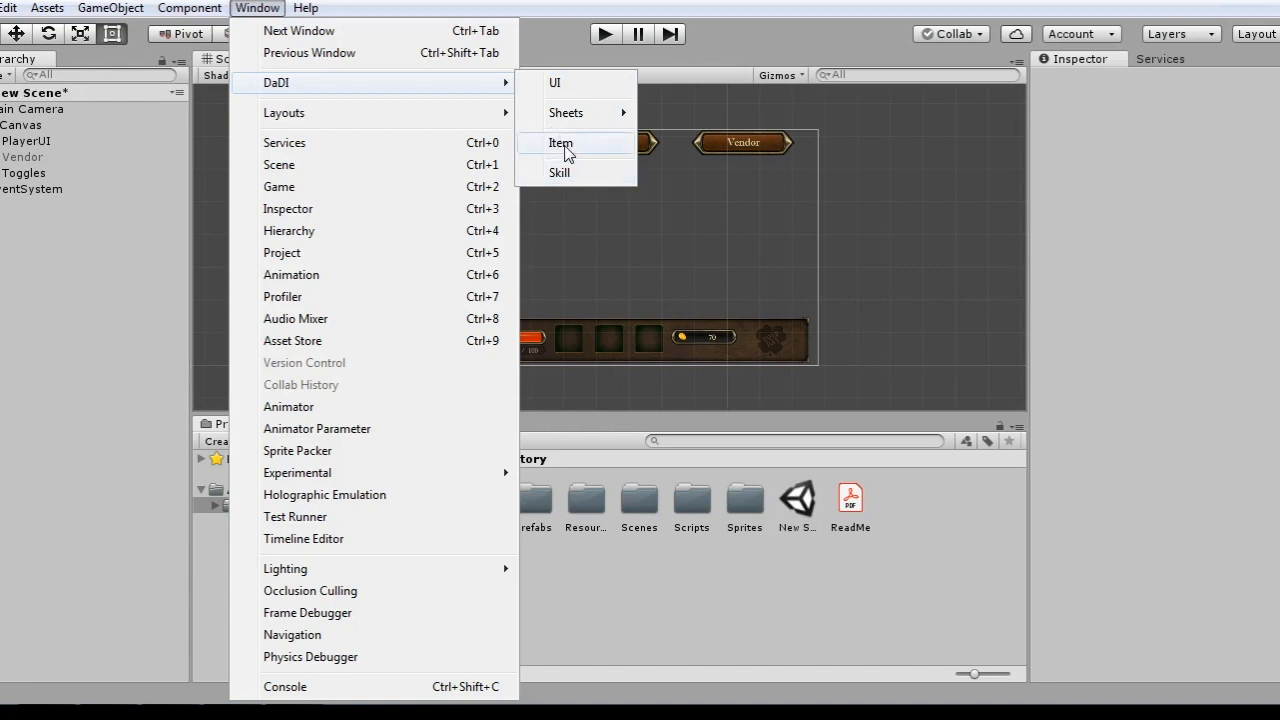
click(569, 23)
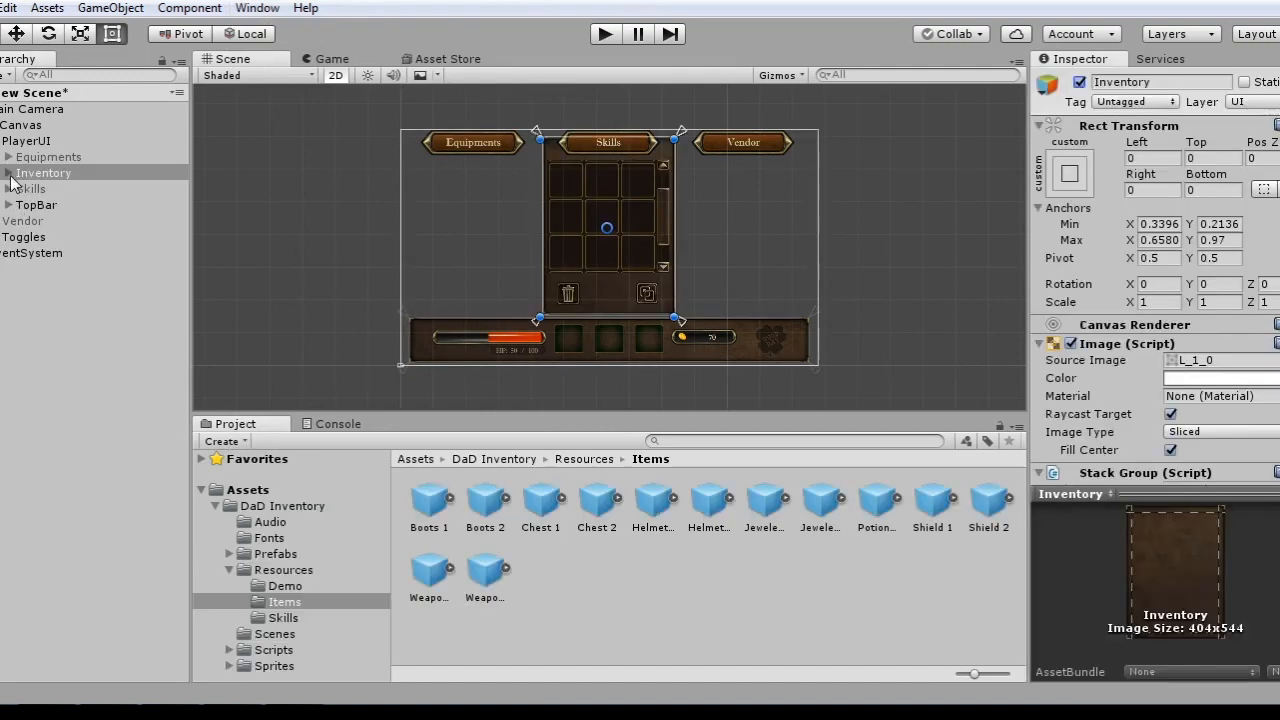
click(8, 173)
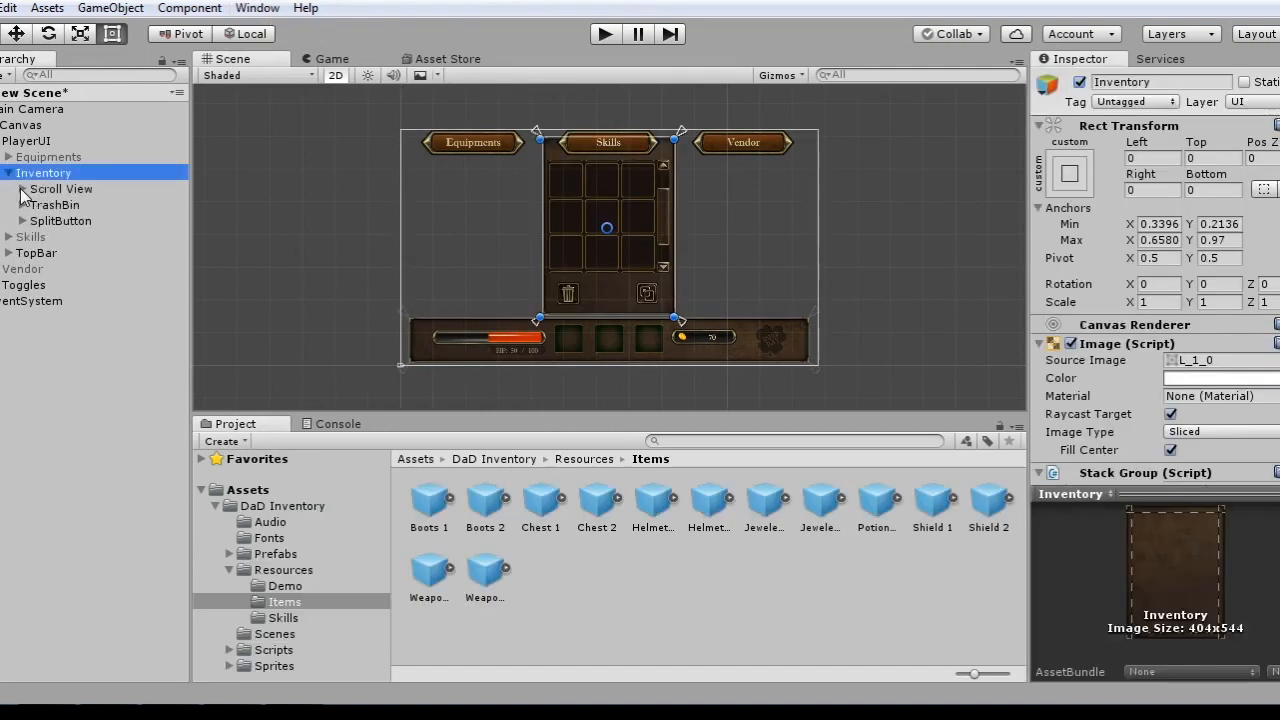
click(22, 189)
click(36, 205)
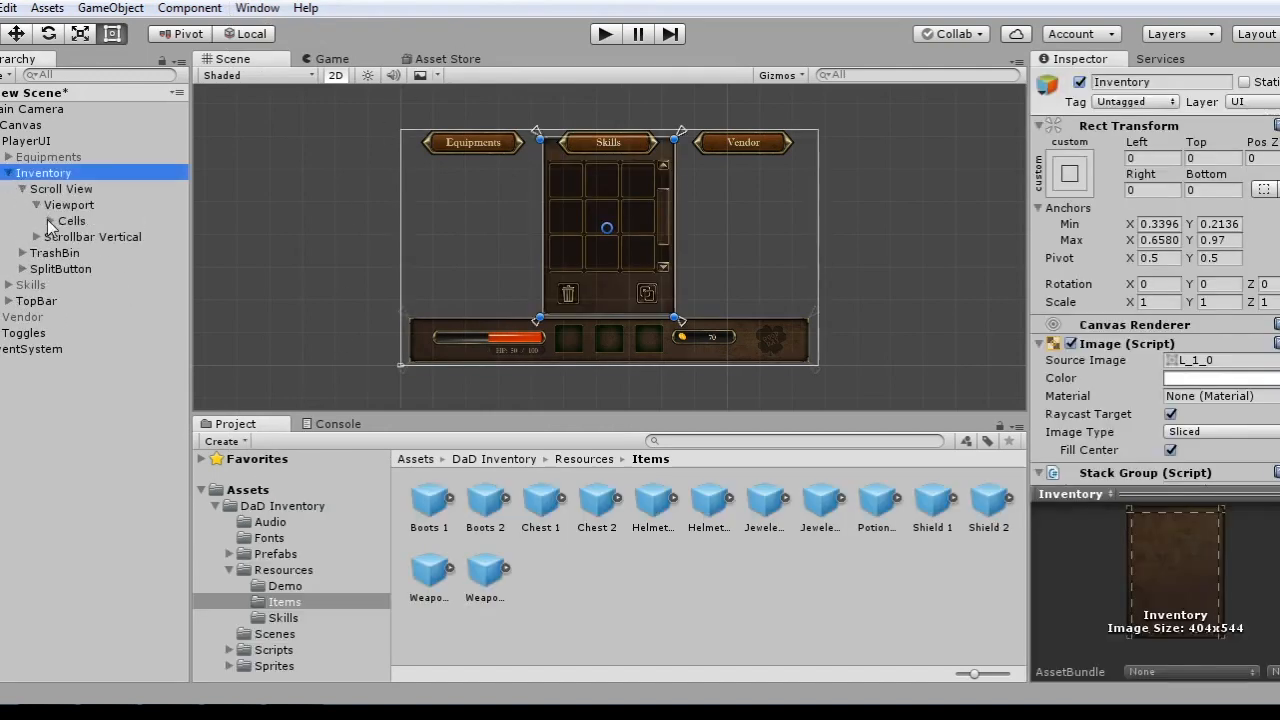
click(50, 221)
click(63, 237)
drag(443, 528, 127, 263)
click(86, 335)
drag(597, 500, 127, 351)
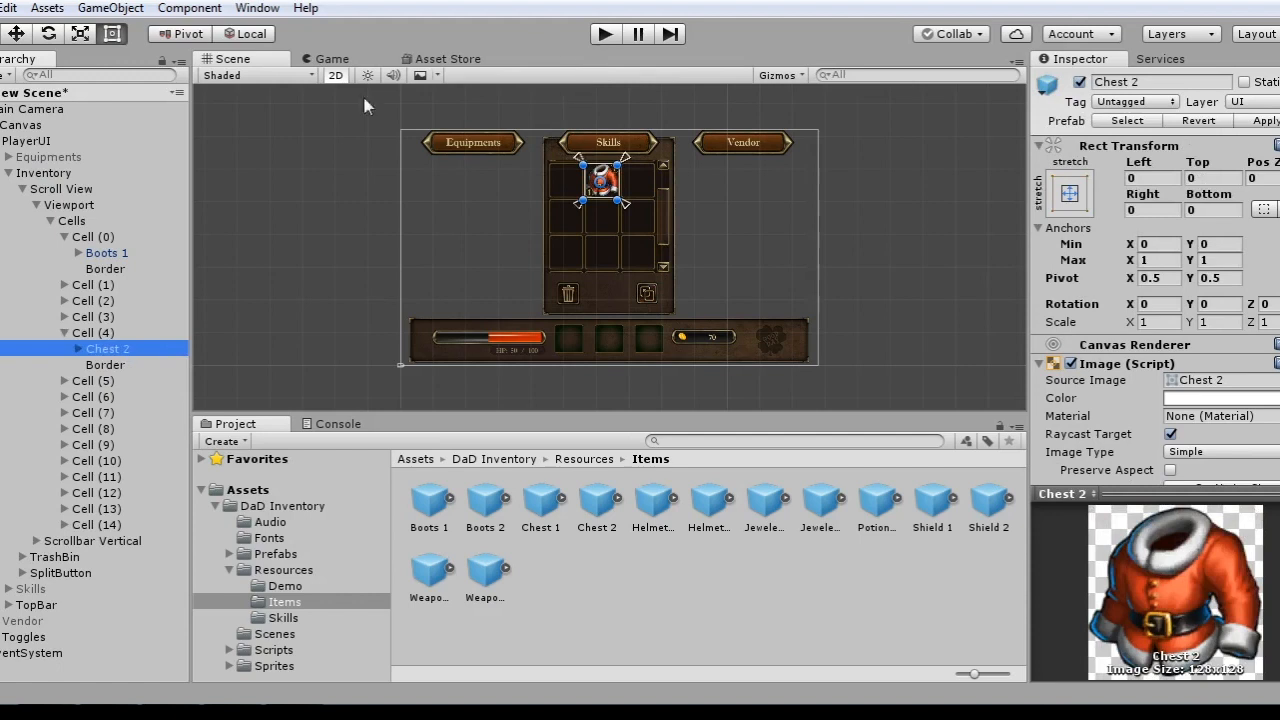
Step: Deactivate PlayerUI's Inventory object and run the scene
click(43, 173)
click(1079, 82)
click(604, 34)
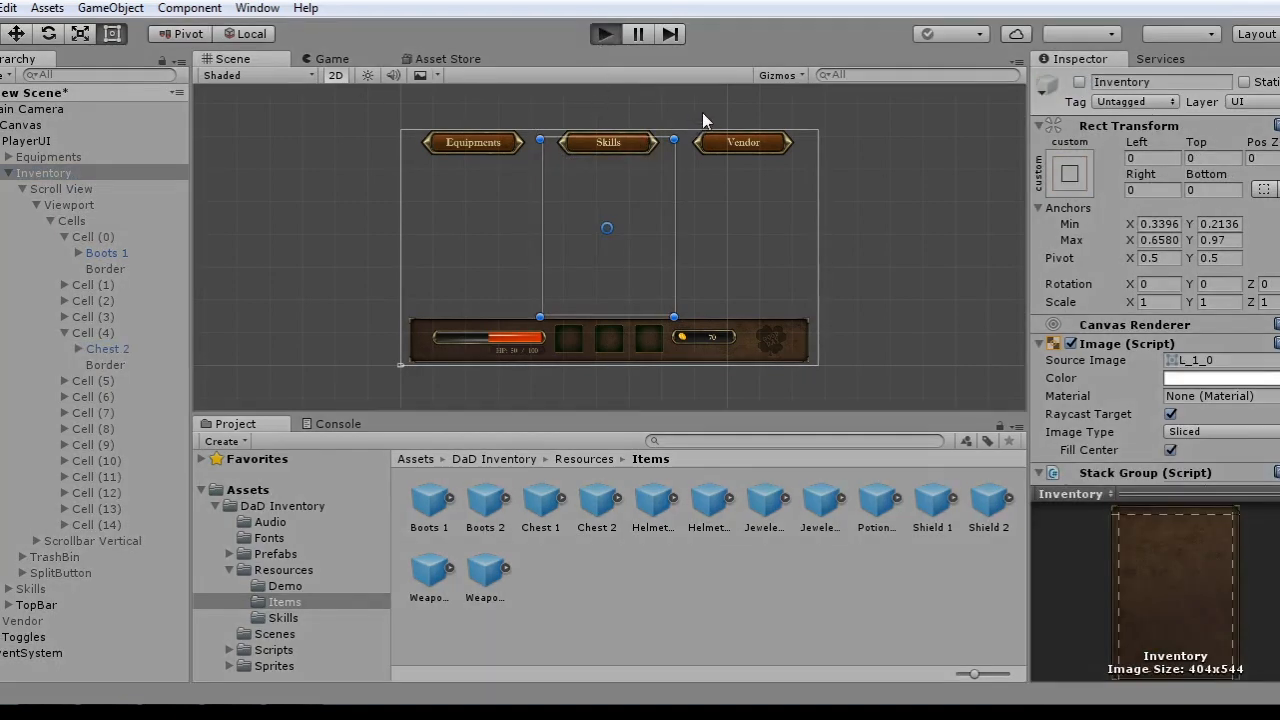
Step: Show the Equipments window in the running scene, rearrange the inventory items, and equip the chest armour and boots
click(466, 113)
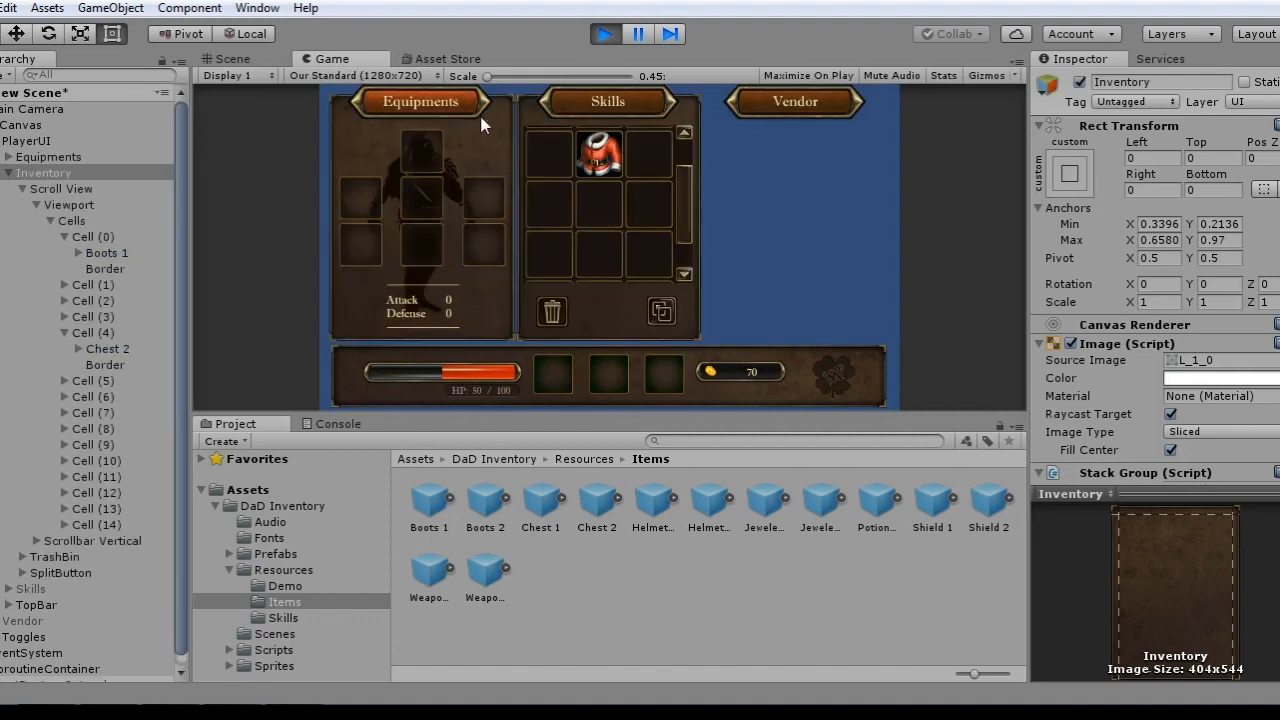
drag(691, 213, 685, 158)
drag(602, 199, 601, 170)
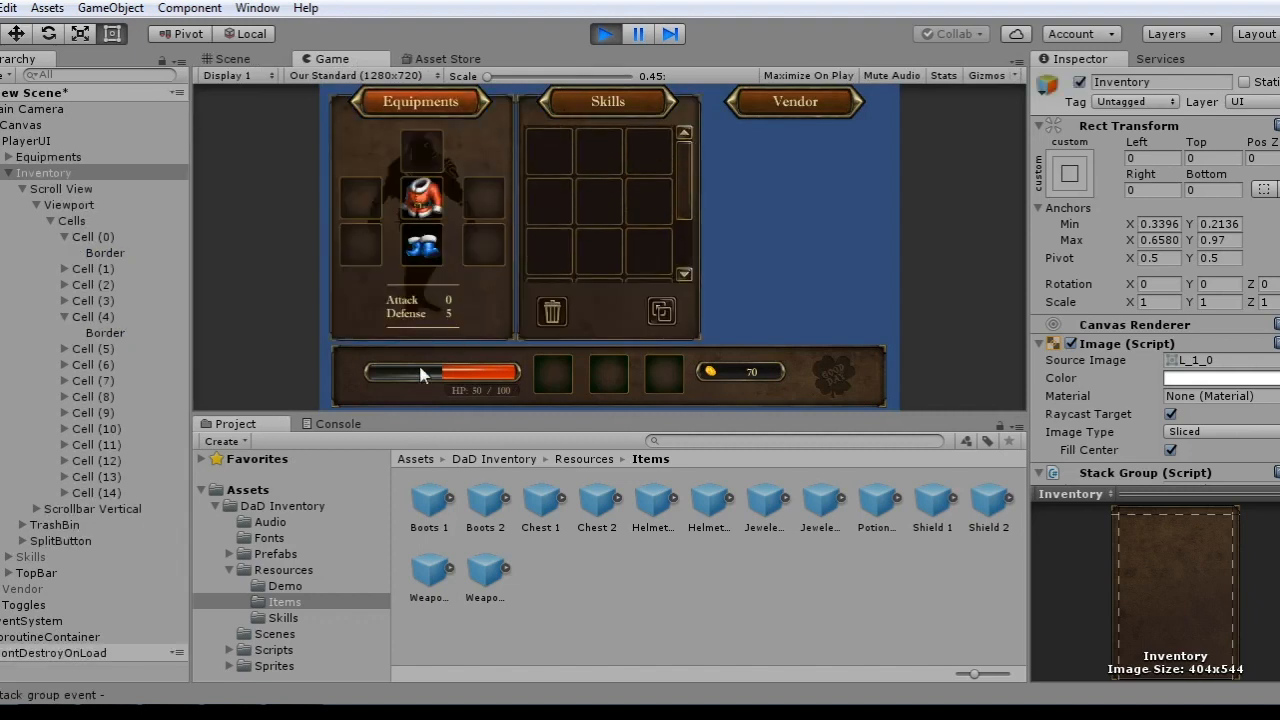
Step: Read the stack group events in the Console, checking the source and destination cells of each item move
click(340, 424)
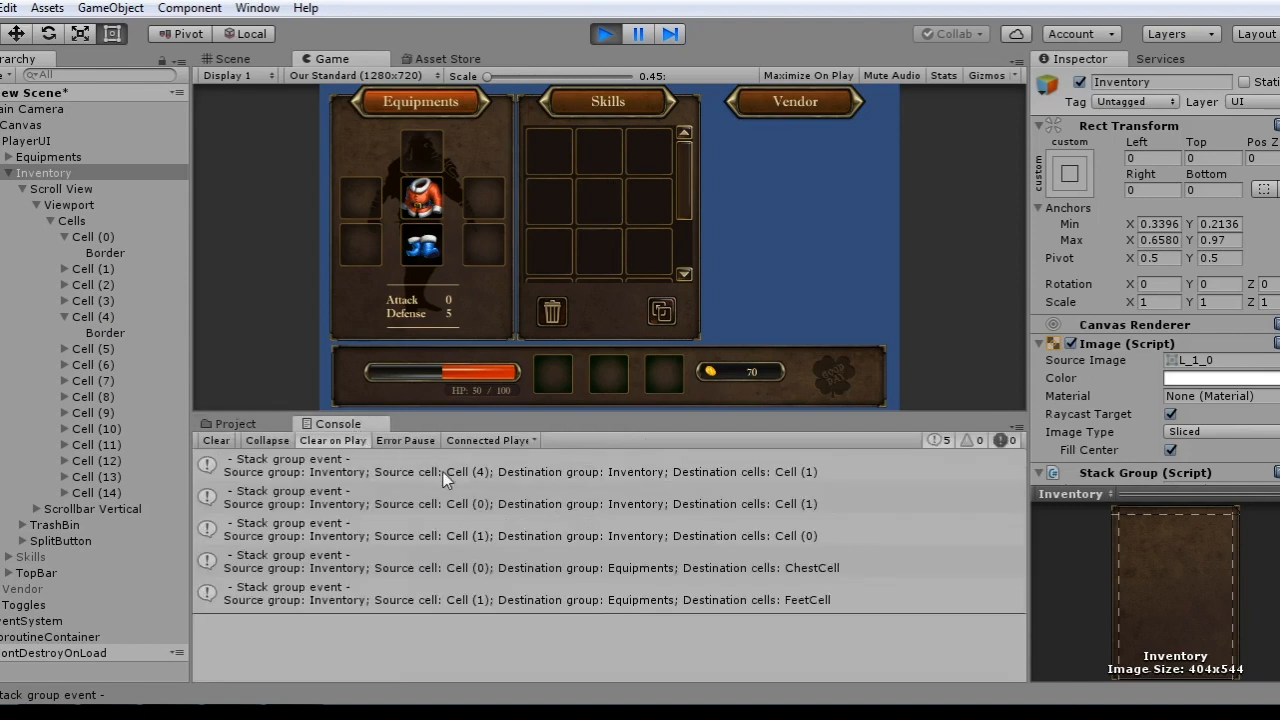
click(447, 479)
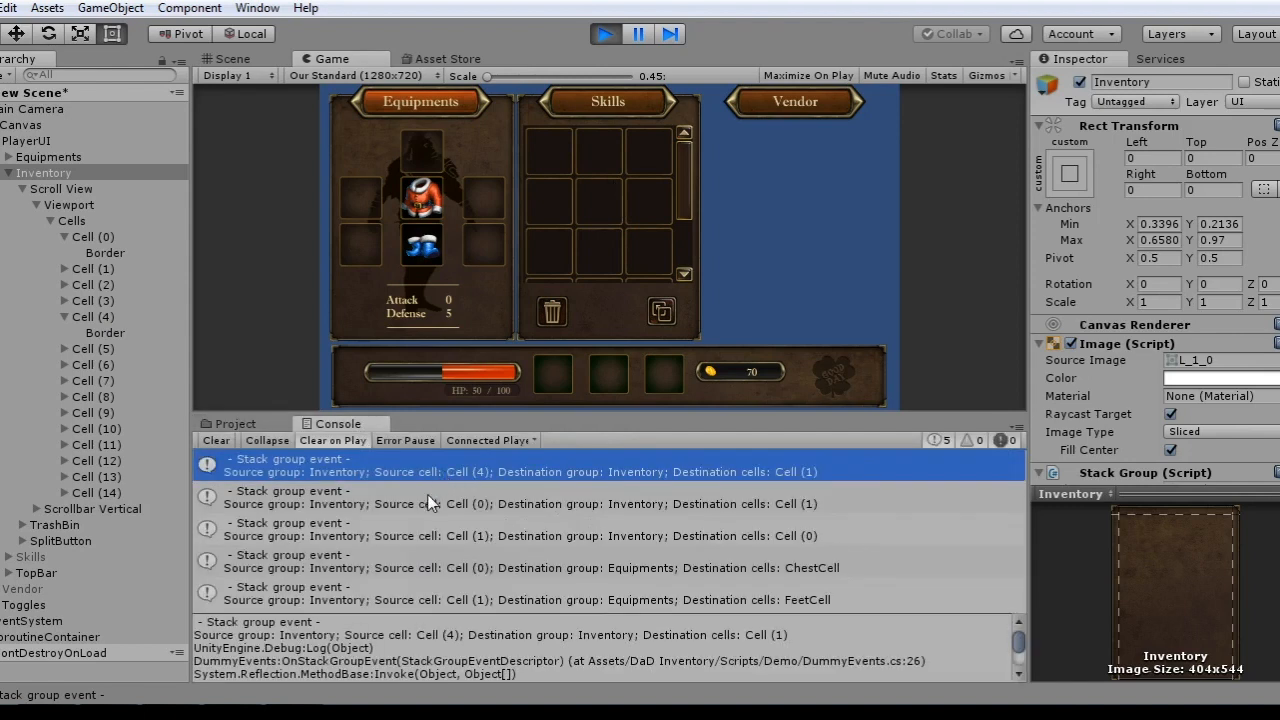
click(428, 502)
click(416, 530)
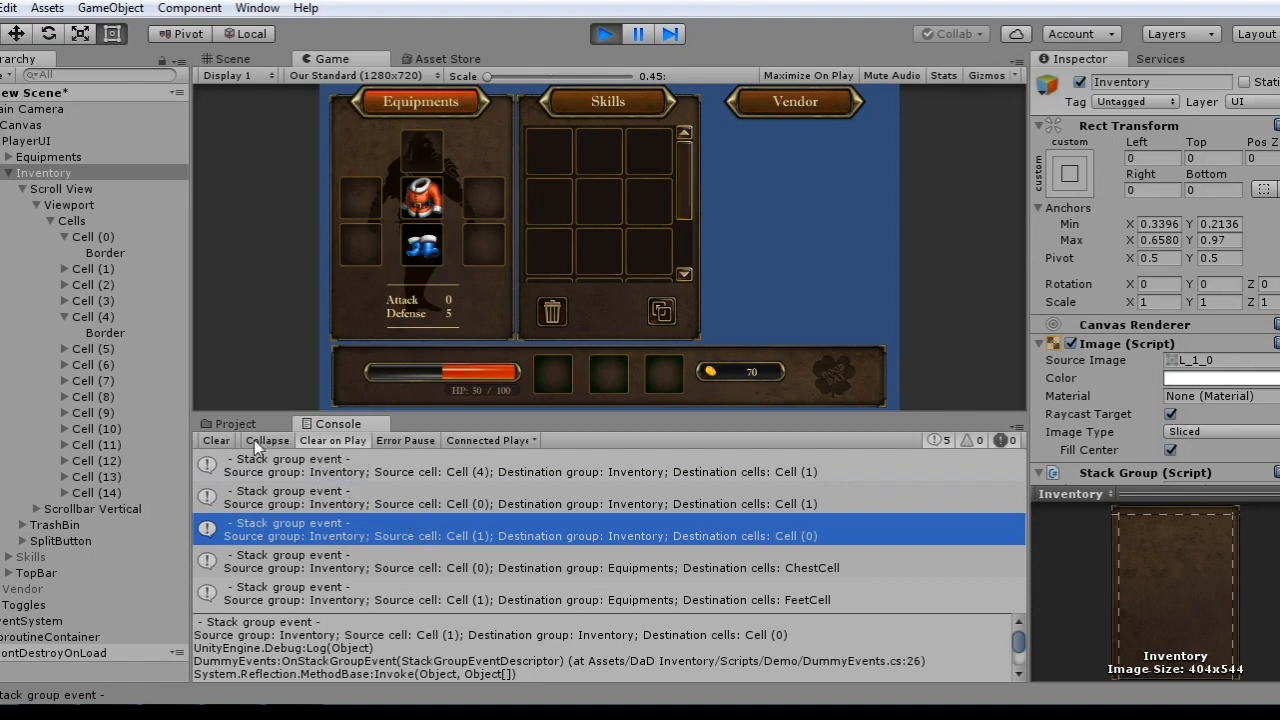
Step: Clear the Console and move the chest armour from its equipment cell to the inventory and back
click(216, 440)
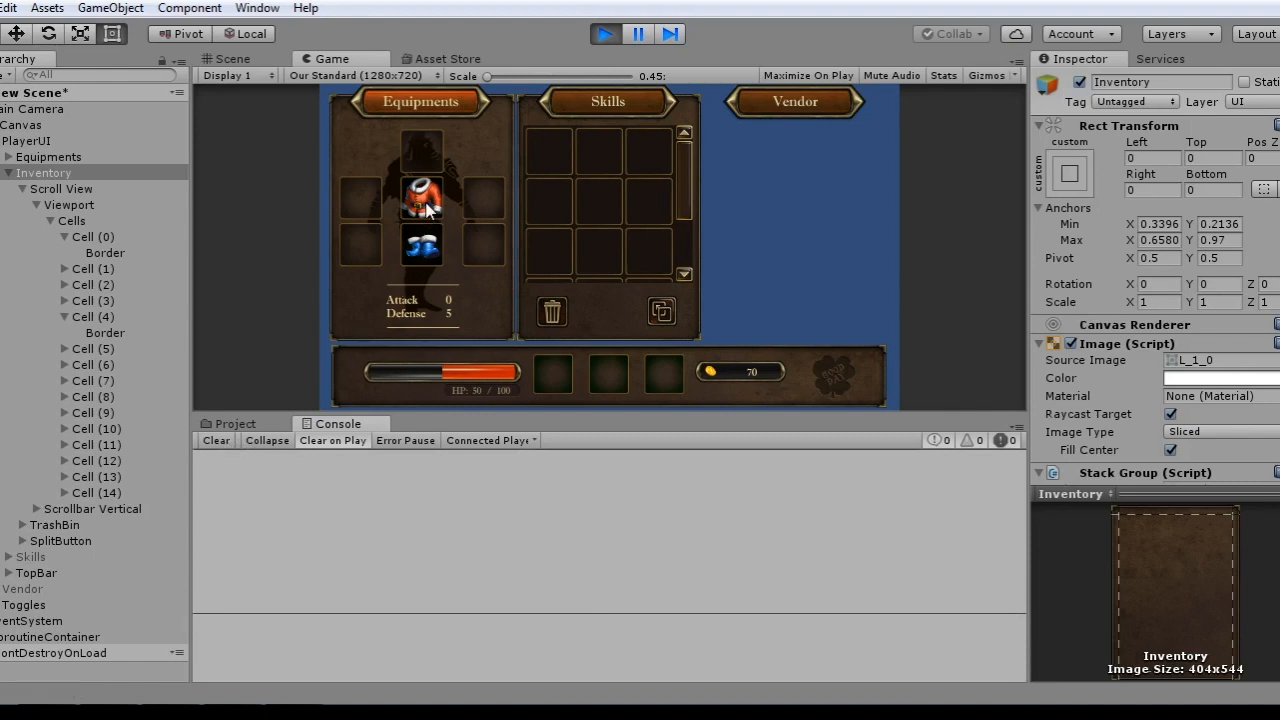
drag(428, 203, 601, 158)
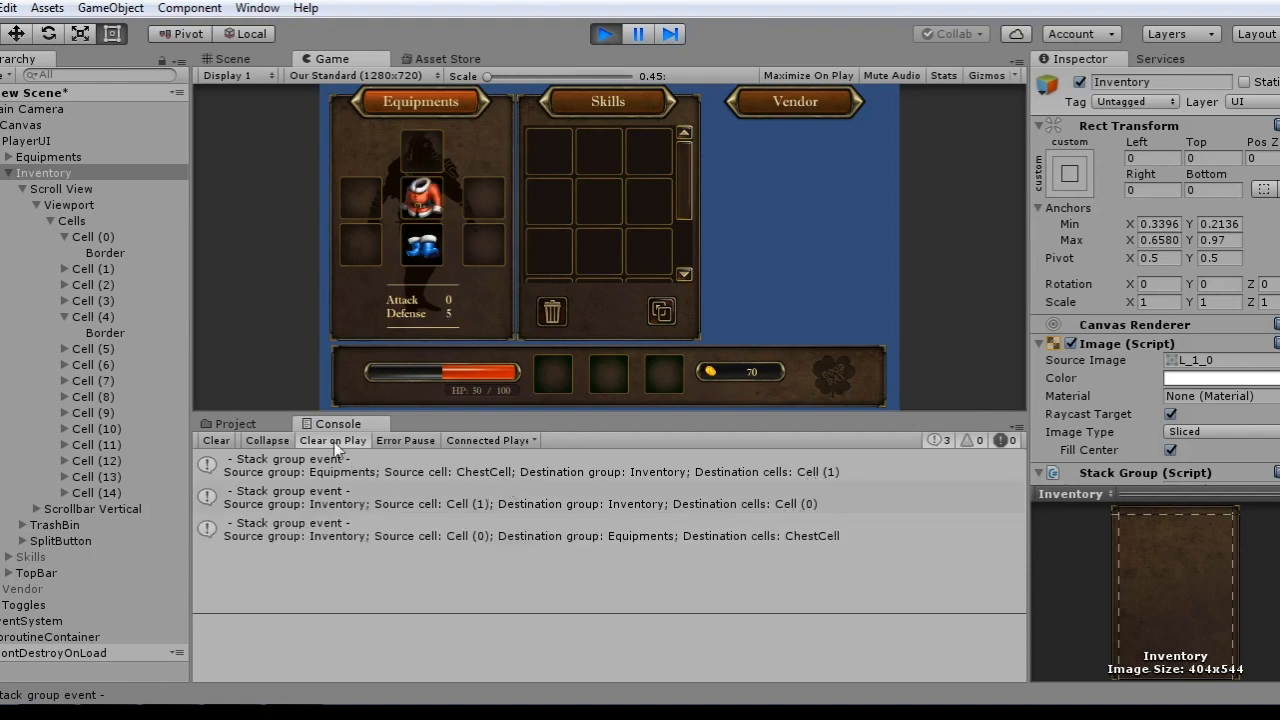
Step: Select the ReadMe PDF in the project's DaD Inventory folder
click(231, 421)
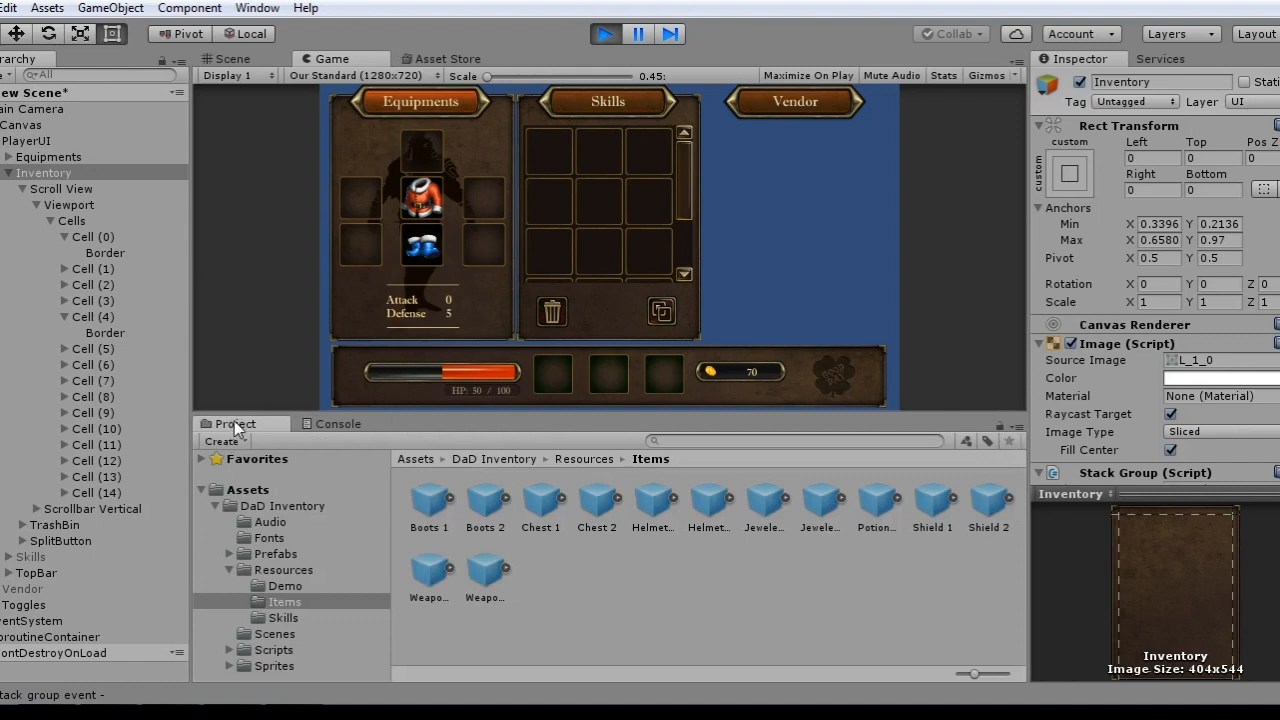
click(265, 505)
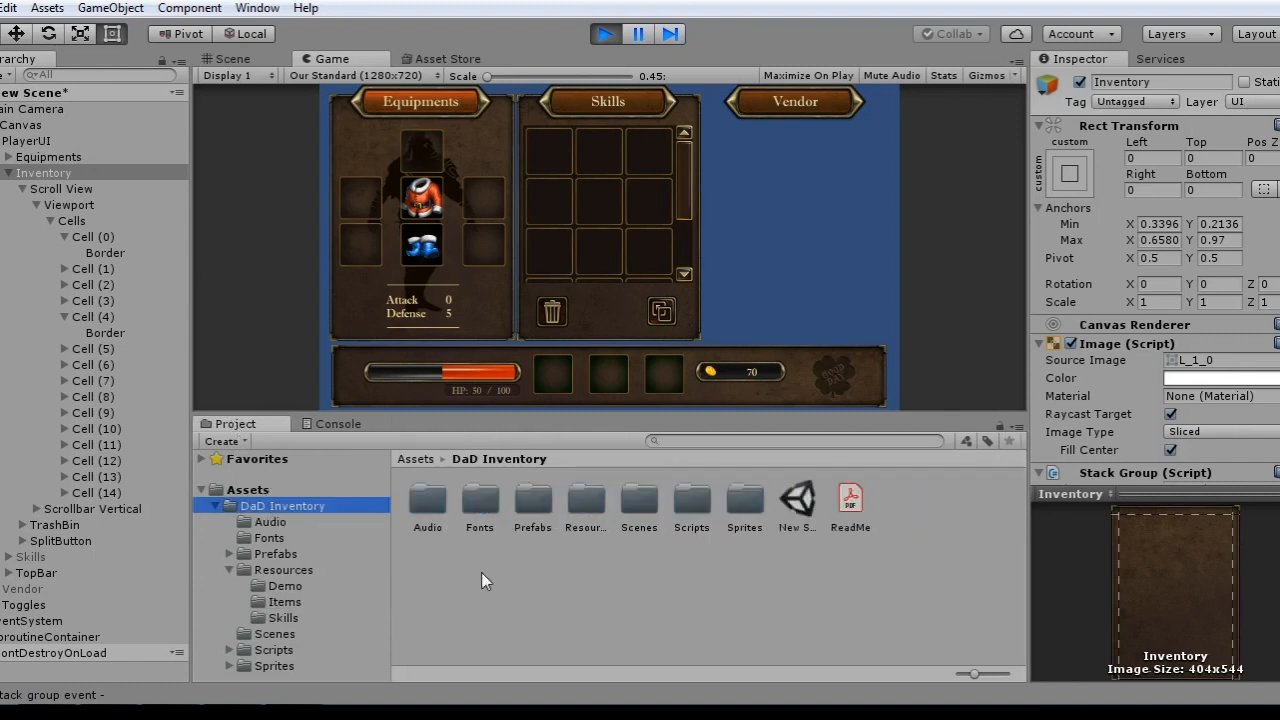
click(846, 505)
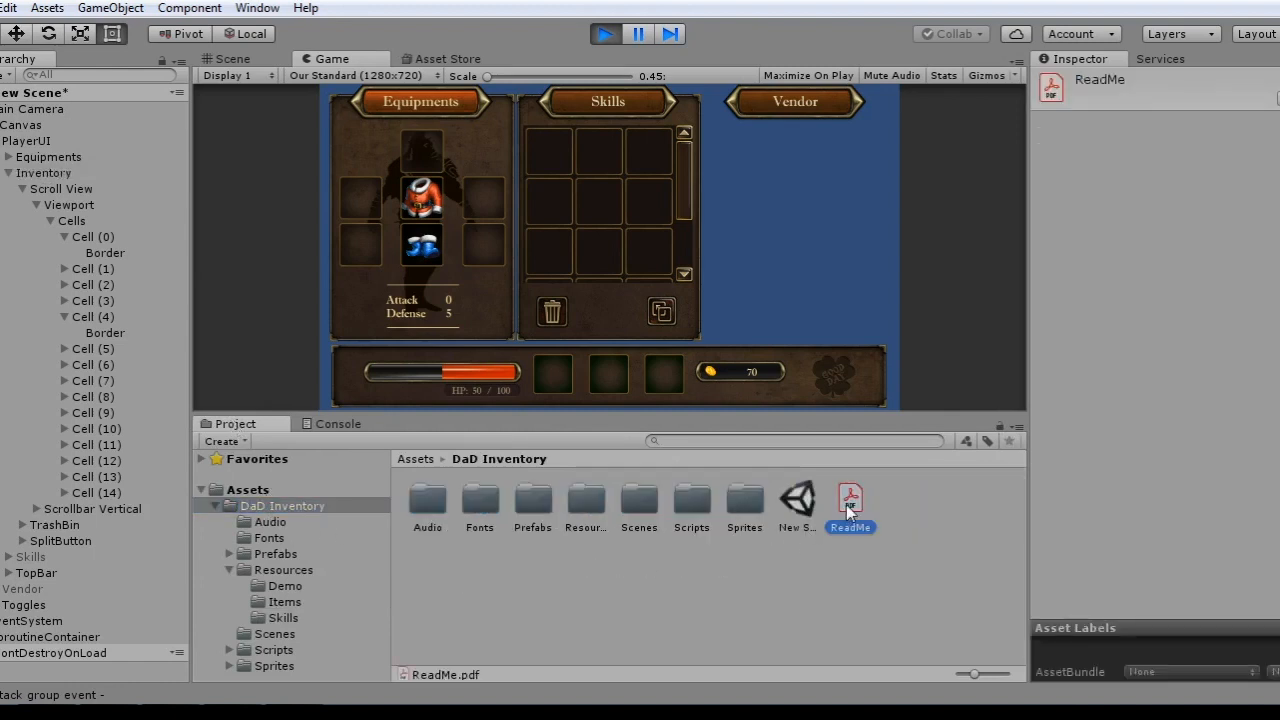